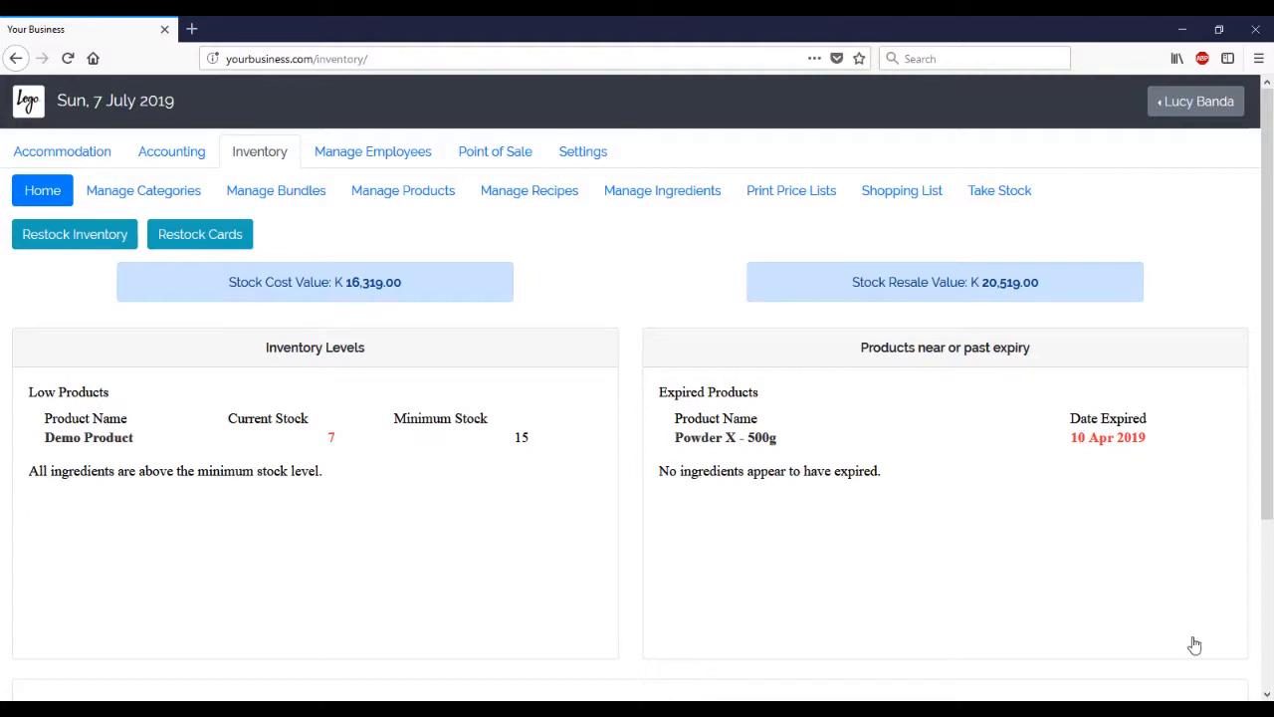
Add a new inventory category named Drinks with the description Drinks, and return to the category list
left_click(147, 195)
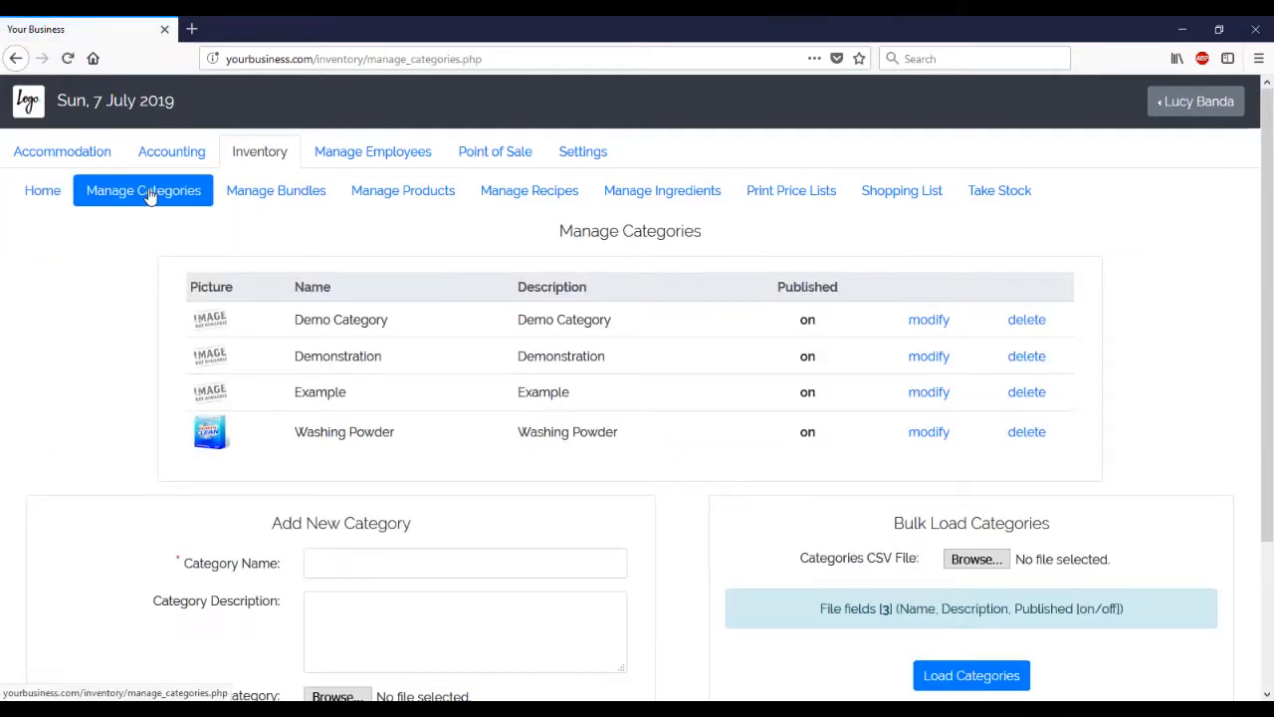
scroll(148, 195, "down", 3)
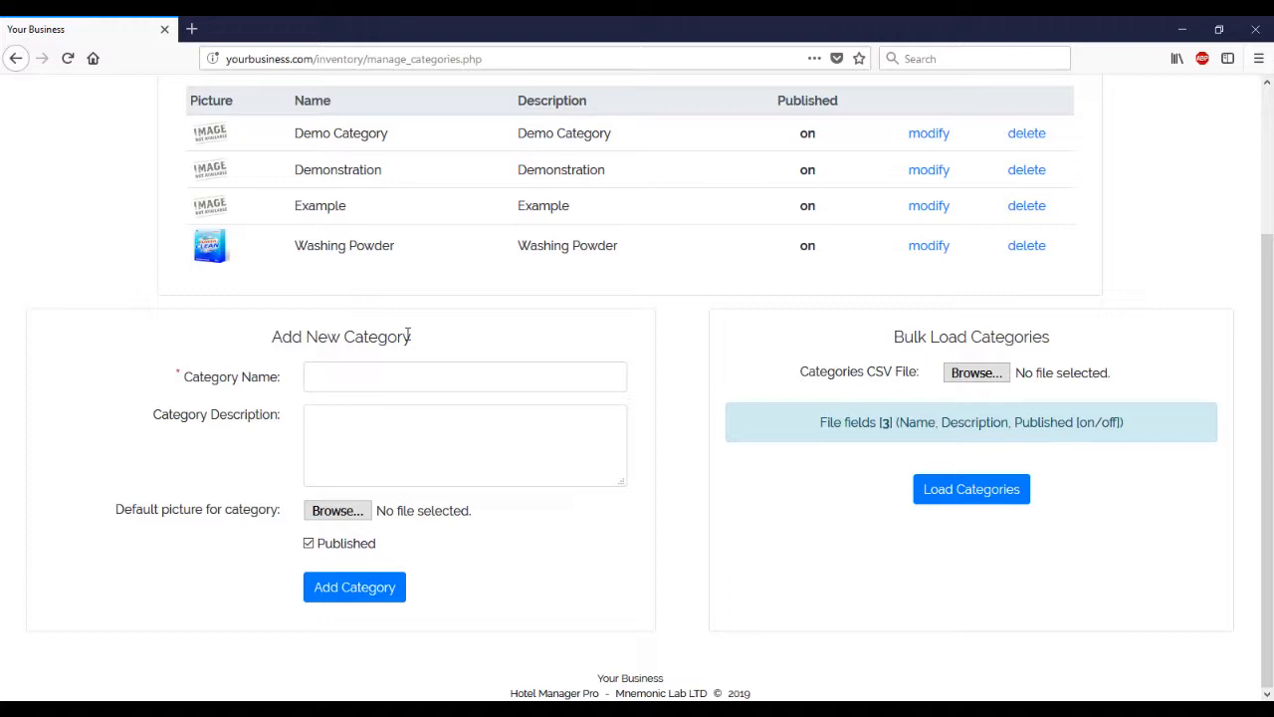
left_click(378, 378)
type("Dri")
key("Down")
key("Return")
key("Tab")
type("Drin")
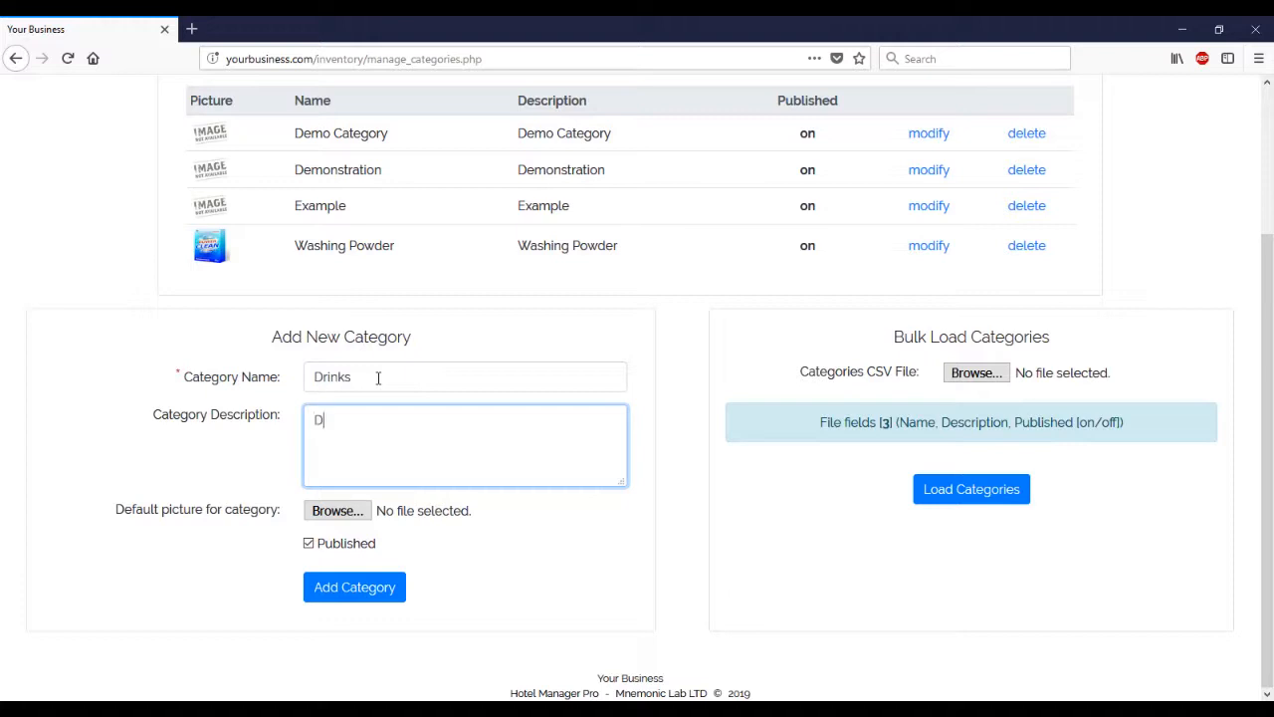
type("ks")
left_click(338, 593)
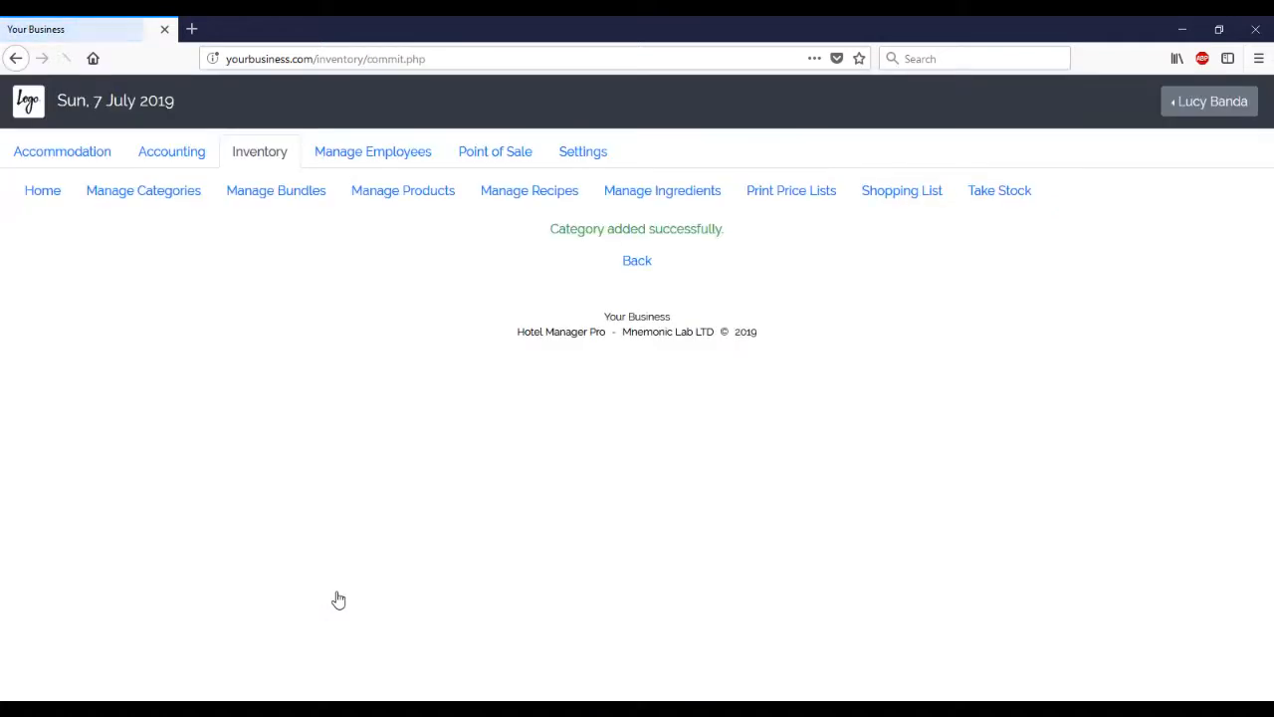
left_click(637, 262)
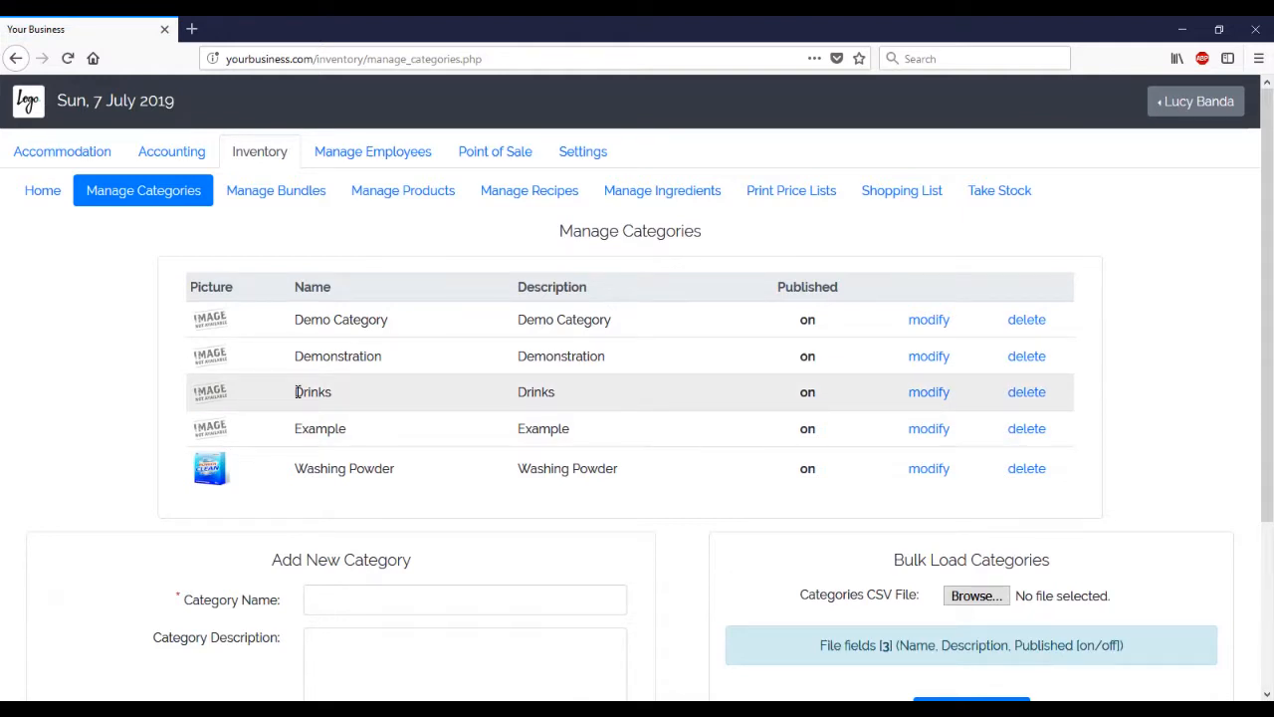
Start a new inventory product with both its name and description set to "Coca Cola - 750ml"
left_click(414, 194)
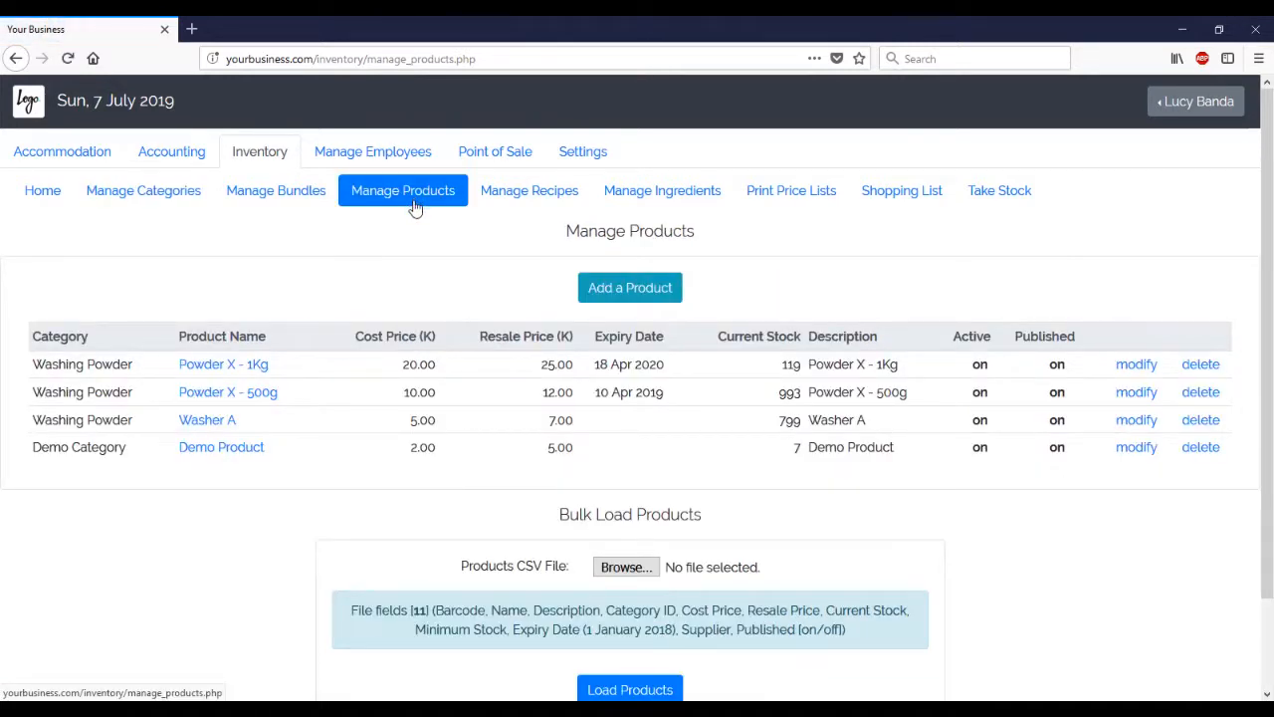
left_click(634, 289)
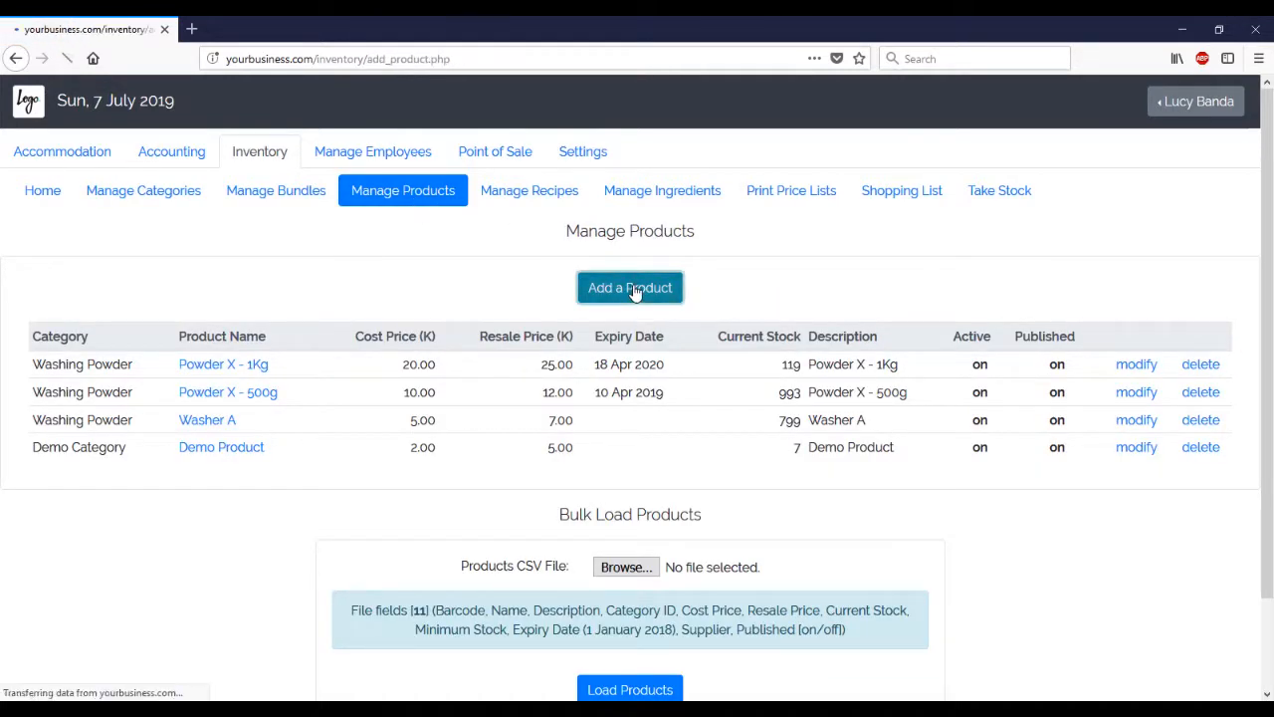
left_click(634, 287)
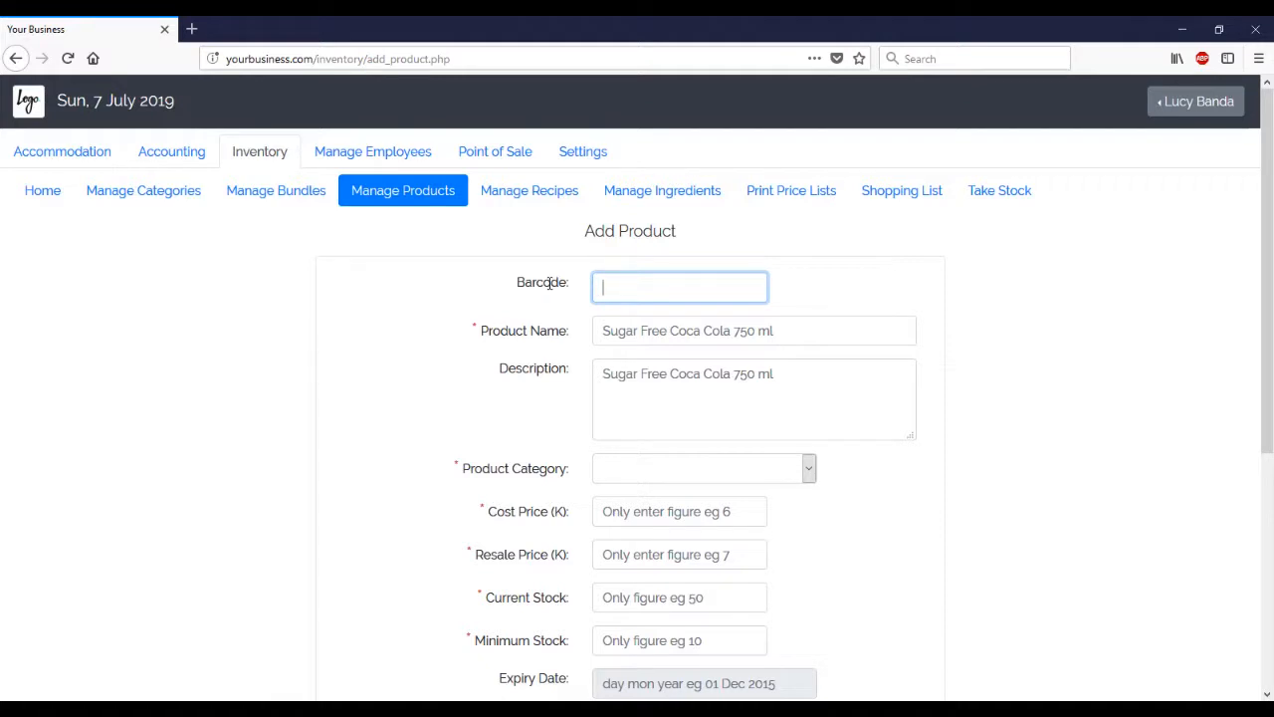
left_click(614, 329)
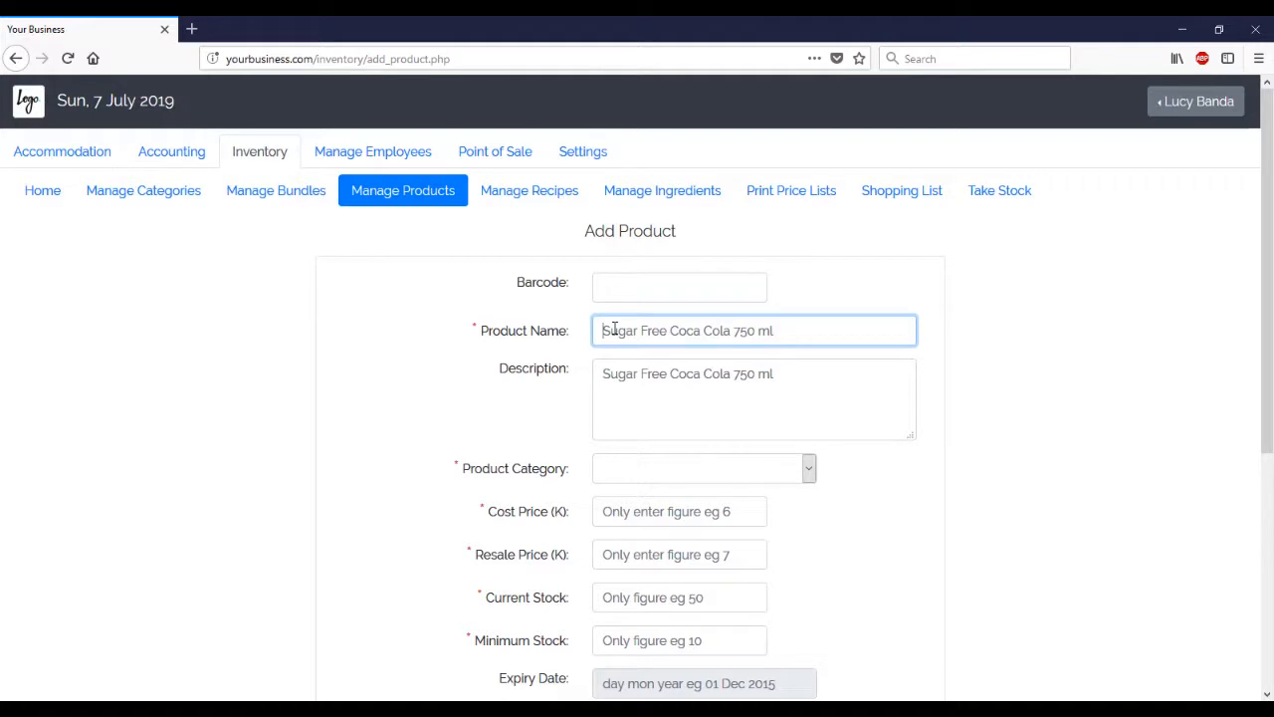
type("Co")
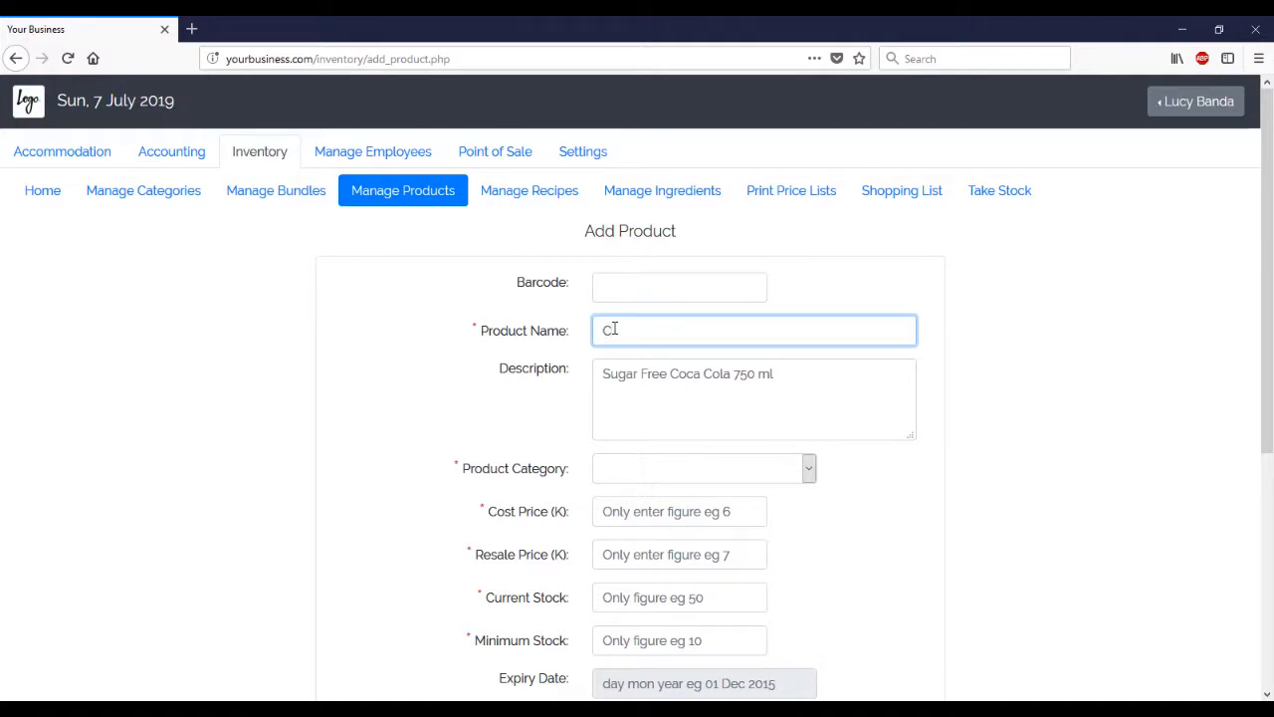
type("ca Cola - 750ml")
key("ctrl+a")
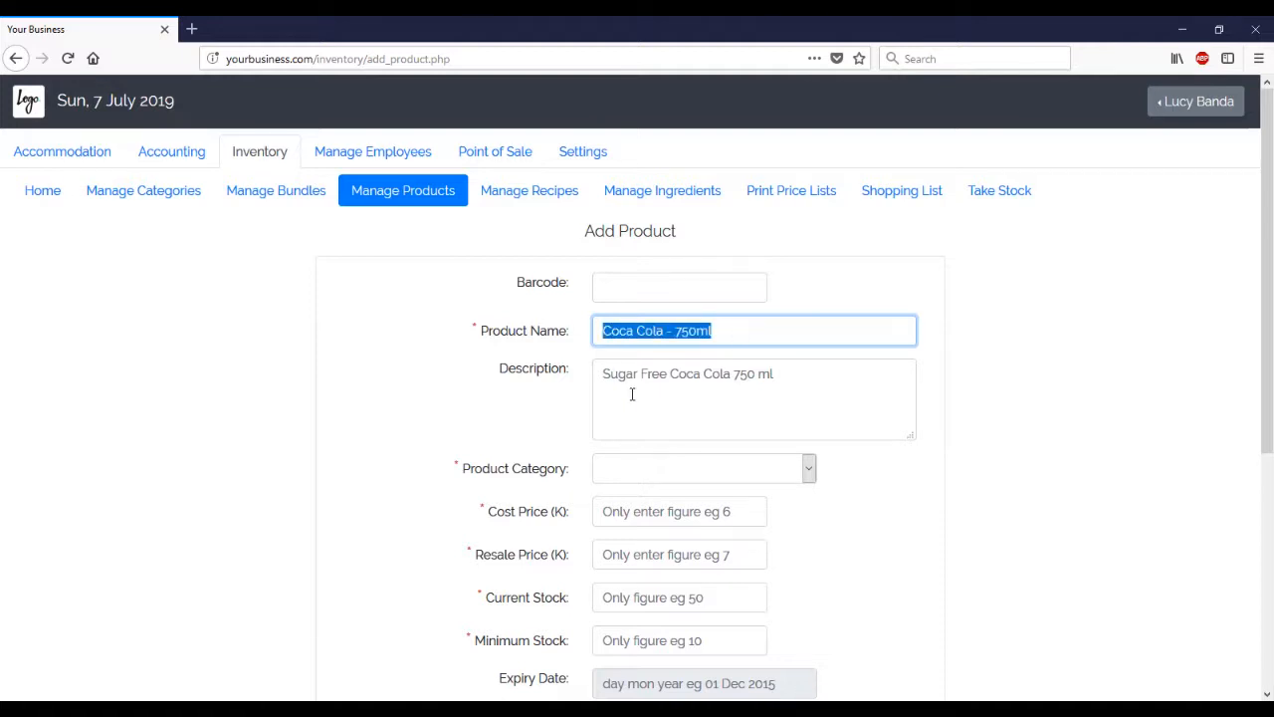
key("ctrl+c")
left_click(633, 395)
key("ctrl+a")
key("ctrl+v")
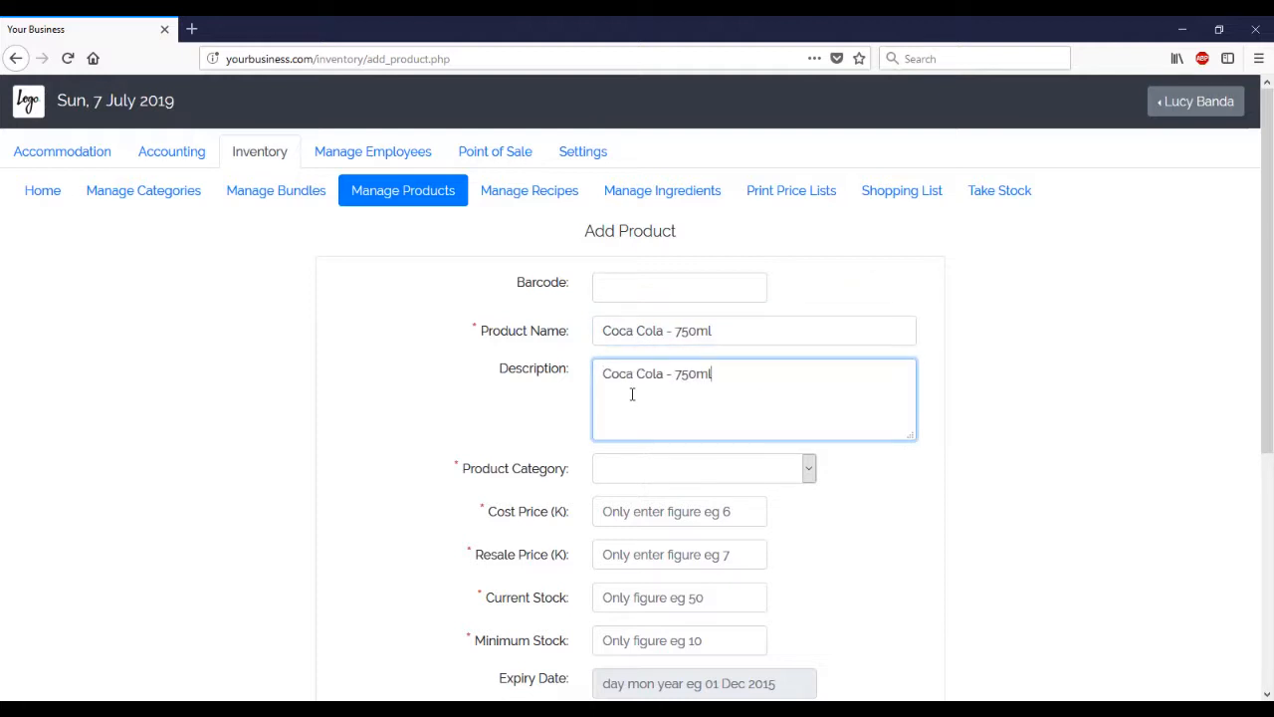
Assign the new product to the Drinks category, with a cost price of 4 and a resale price of 8
left_click(645, 469)
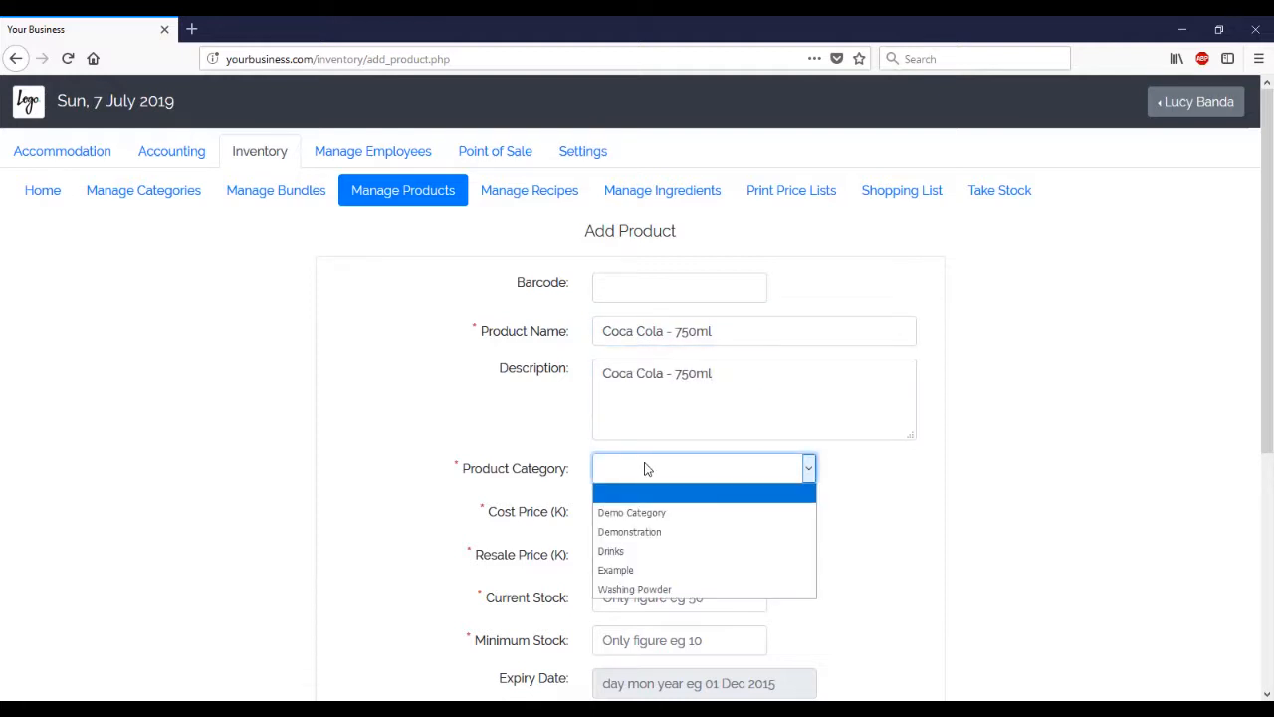
left_click(633, 552)
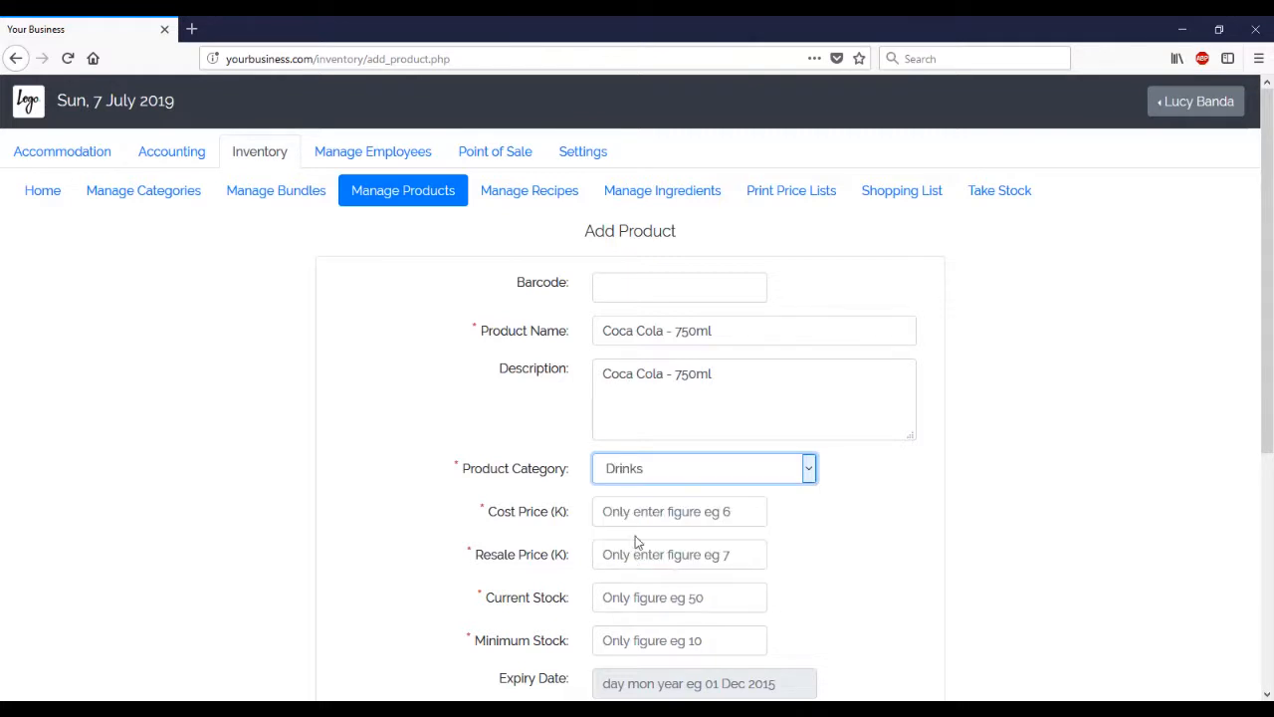
left_click(664, 508)
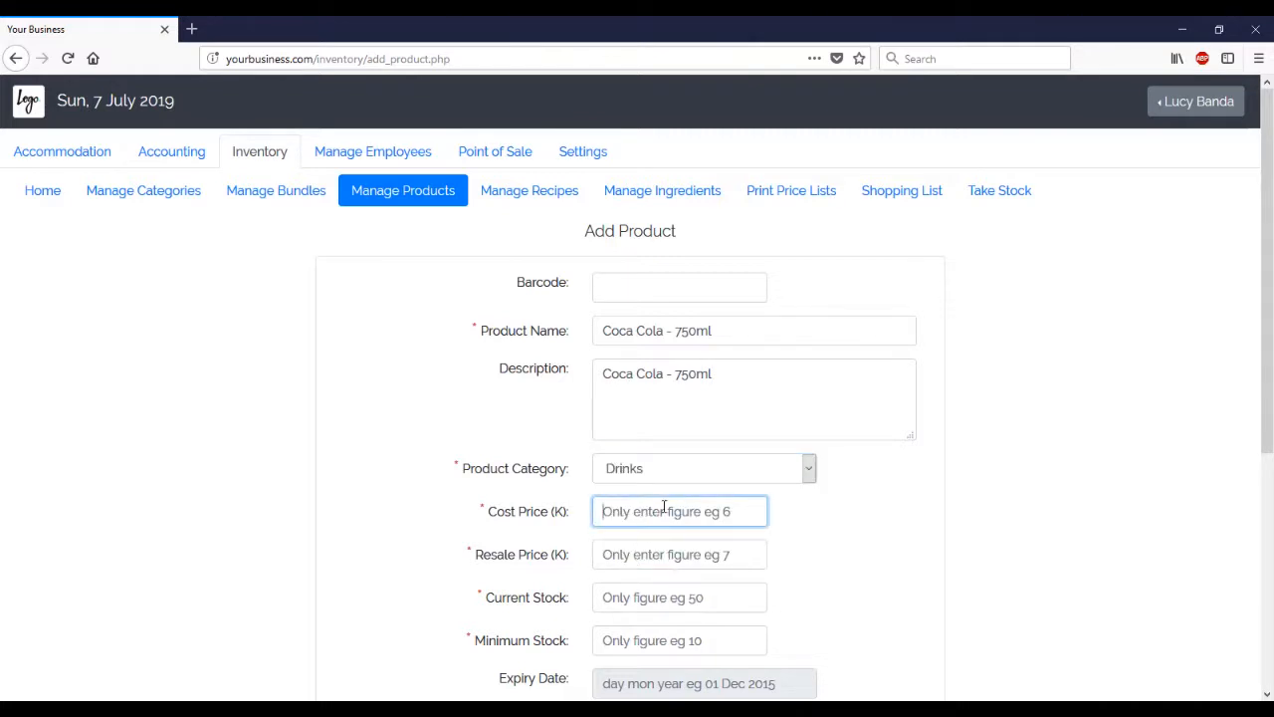
type("4")
left_click(619, 554)
type("8")
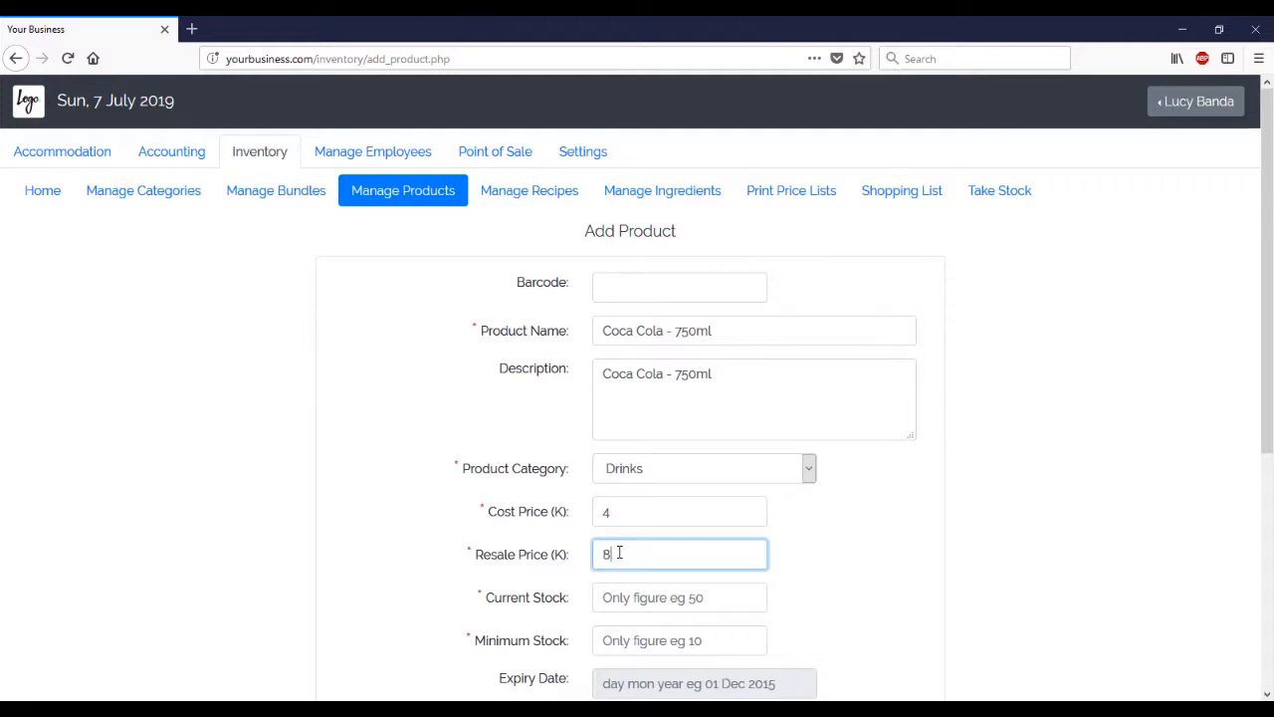
Set the new product's current stock to 100 and its minimum stock to 48
scroll(634, 526, "down", 2)
left_click(634, 525)
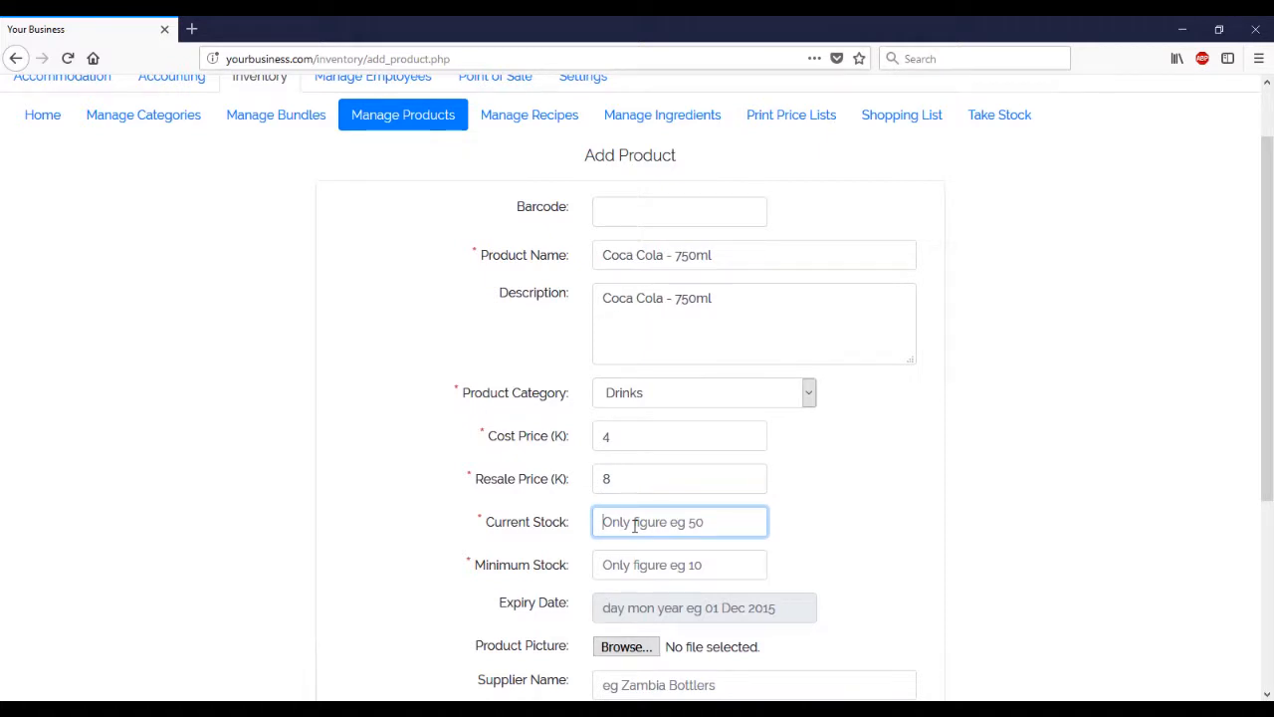
type("100")
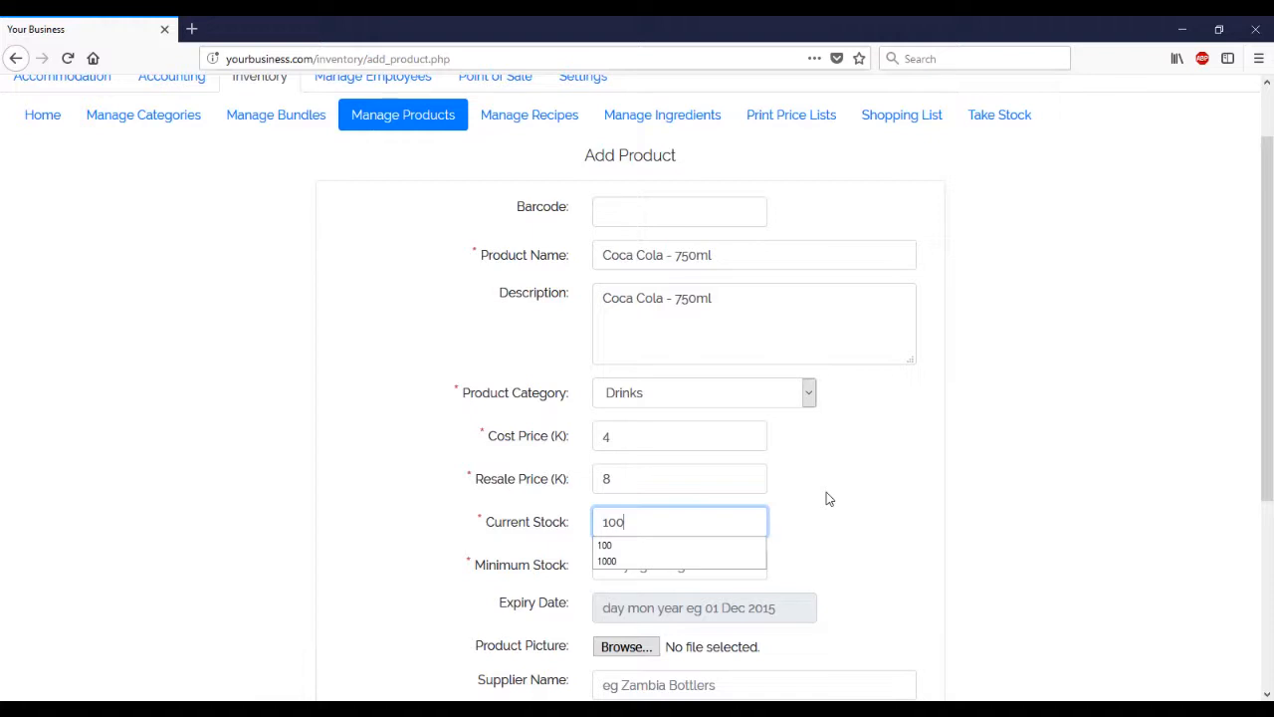
key("Tab")
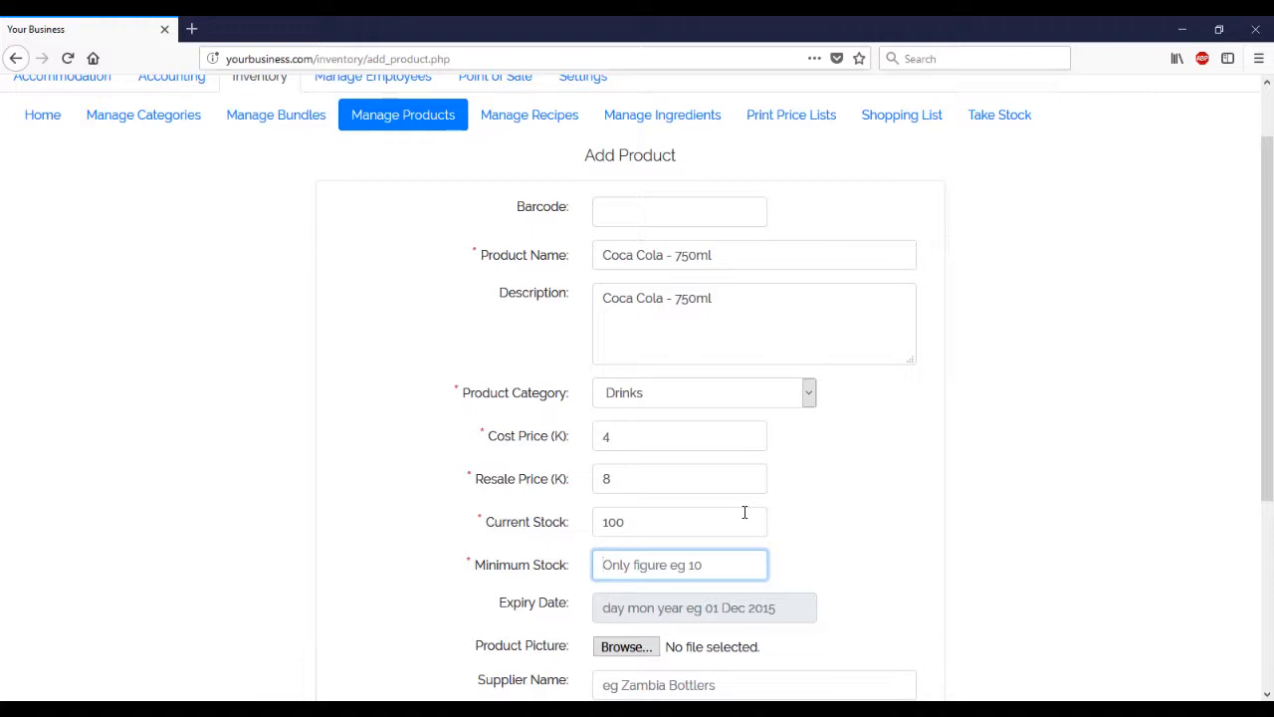
left_click(648, 564)
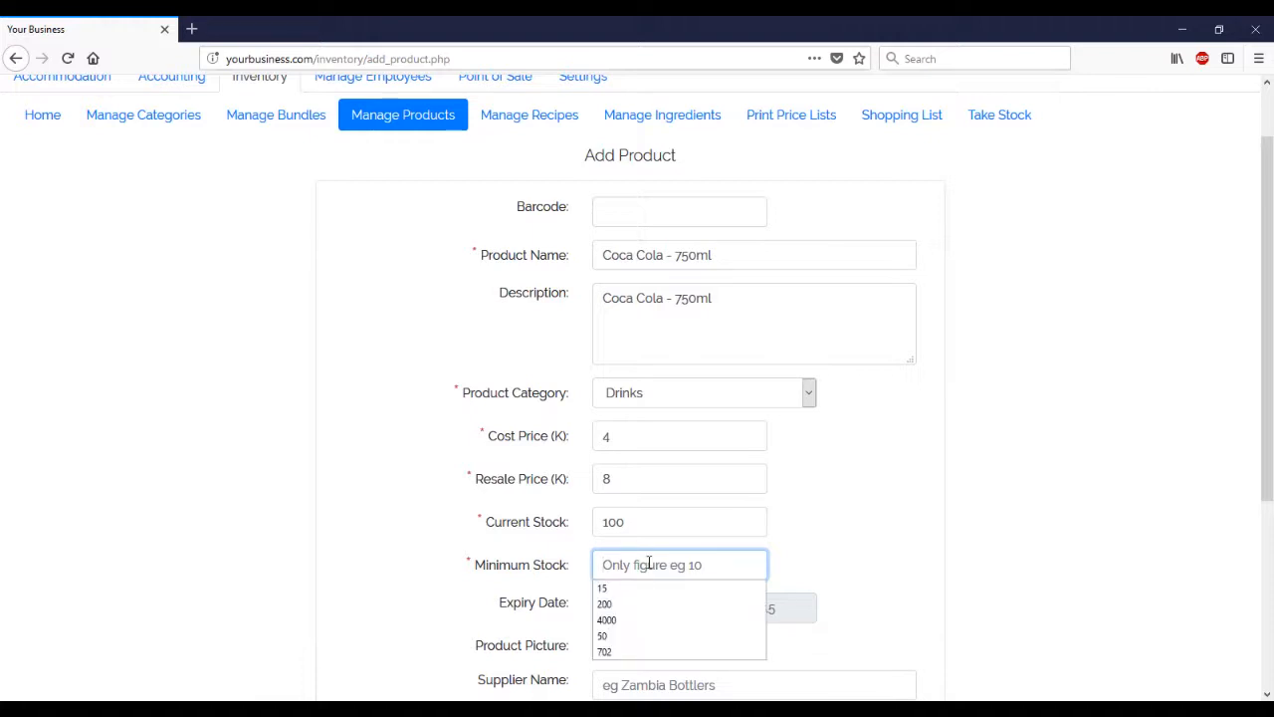
type("48")
Set the new product's expiry date to 30 Sep 2019
left_click(713, 607)
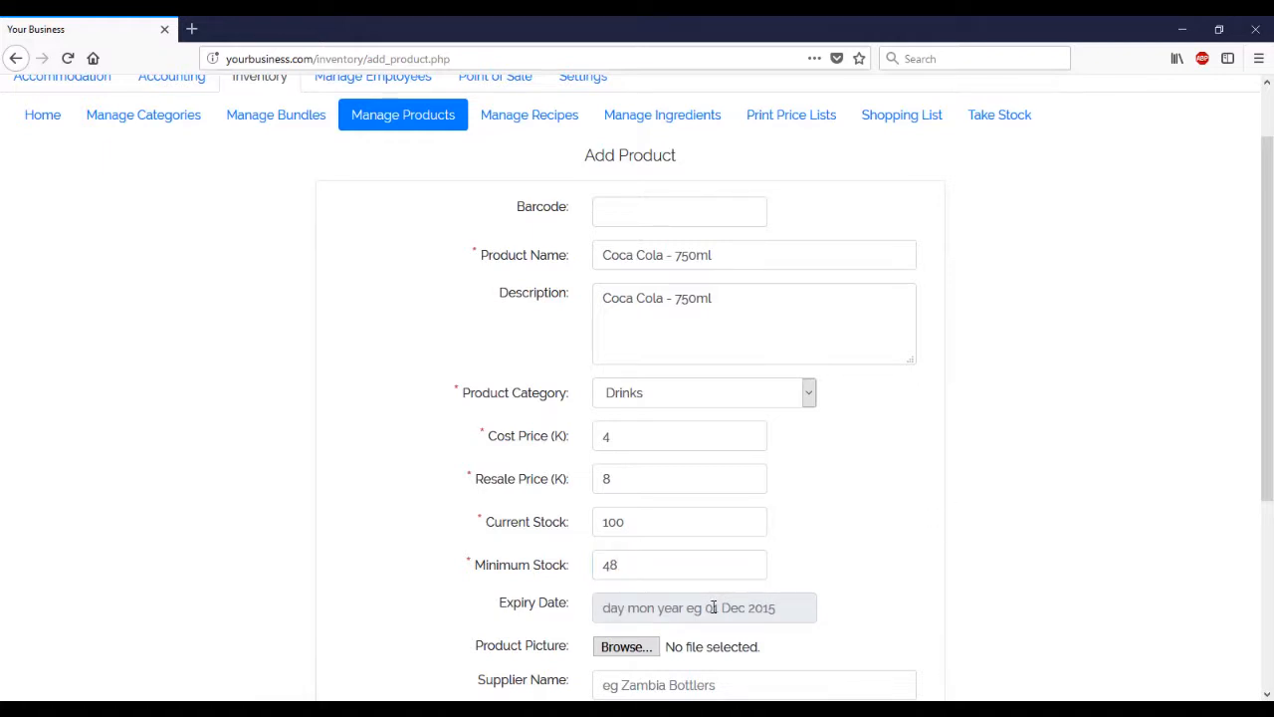
left_click(712, 607)
left_click(791, 370)
left_click(791, 371)
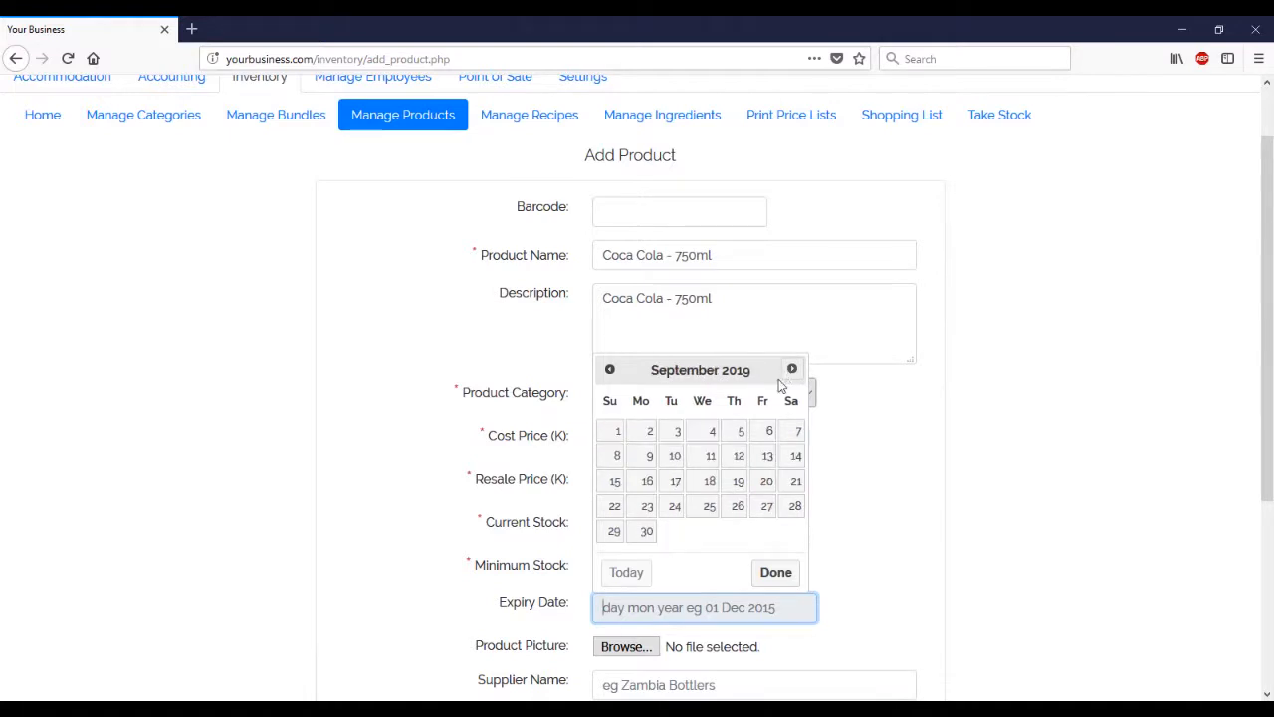
left_click(646, 530)
scroll(886, 494, "up", 1)
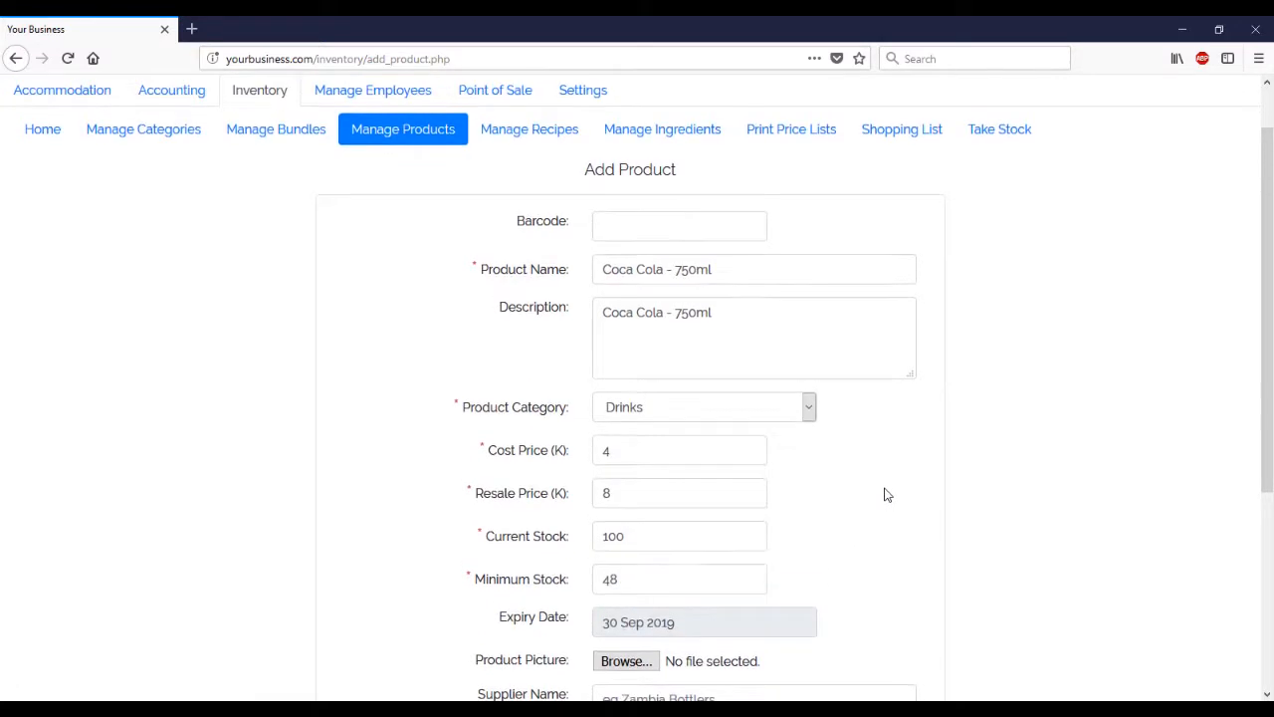
Submit the new Coca Cola - 750ml product and return to the product list
scroll(886, 495, "down", 3)
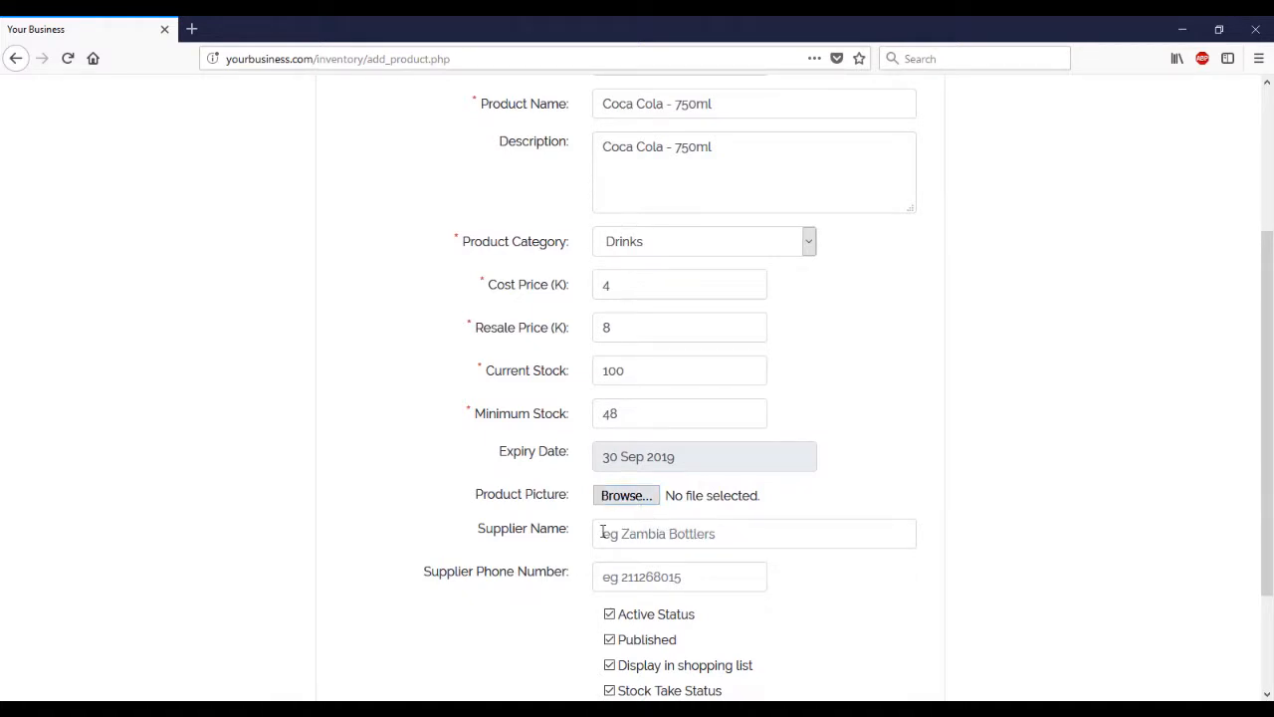
scroll(621, 535, "down", 3)
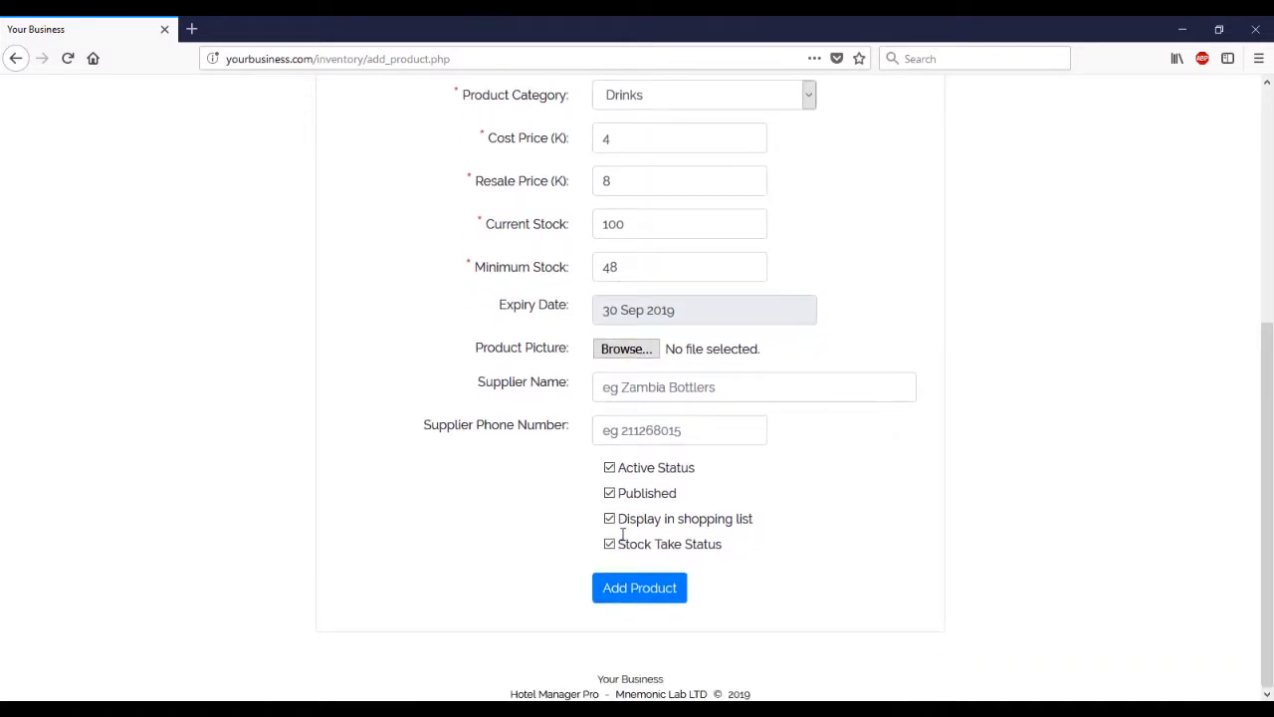
left_click(645, 589)
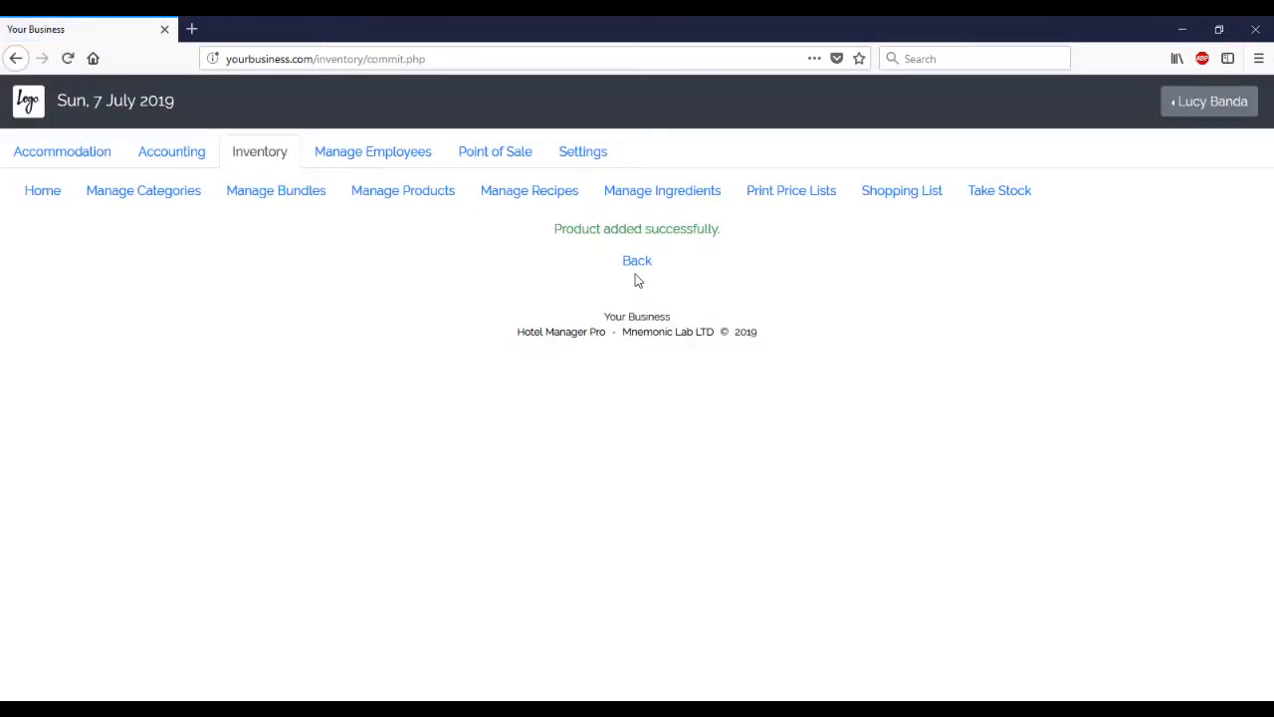
left_click(638, 263)
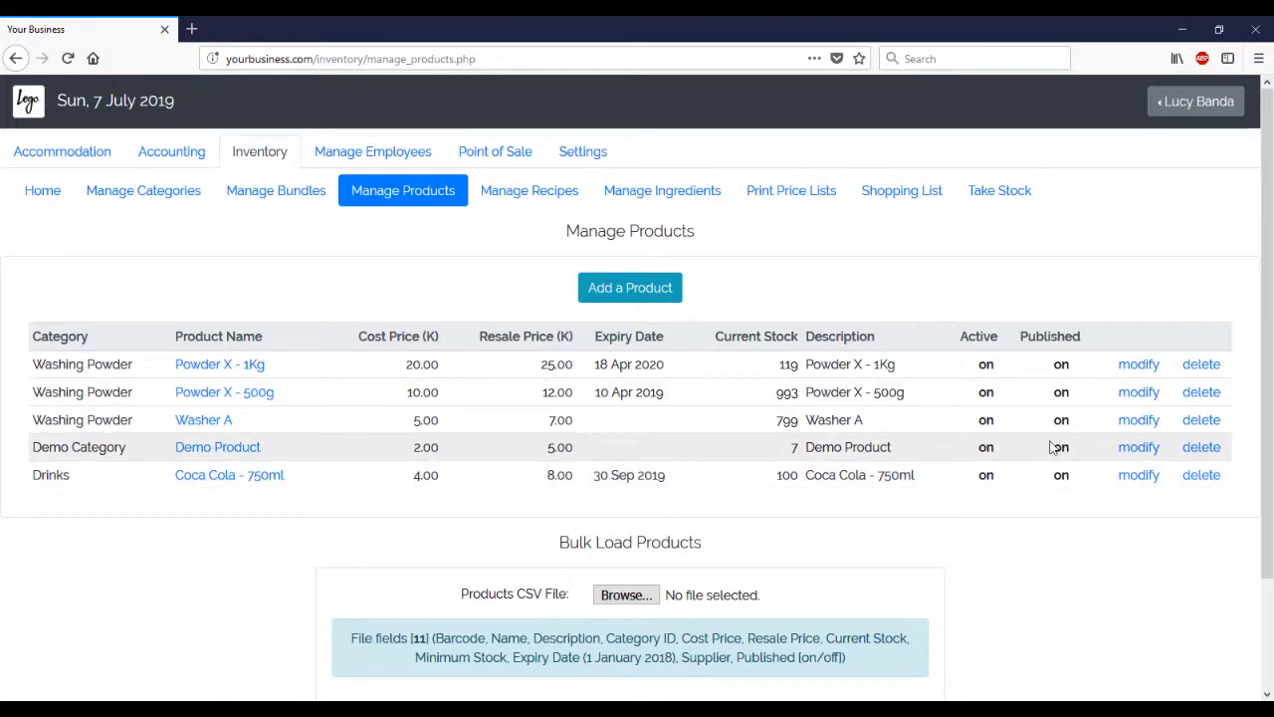
Change the name and description of the product Washer A to "Washer A - 1Kg", save the update and return to the product list
left_click(1140, 419)
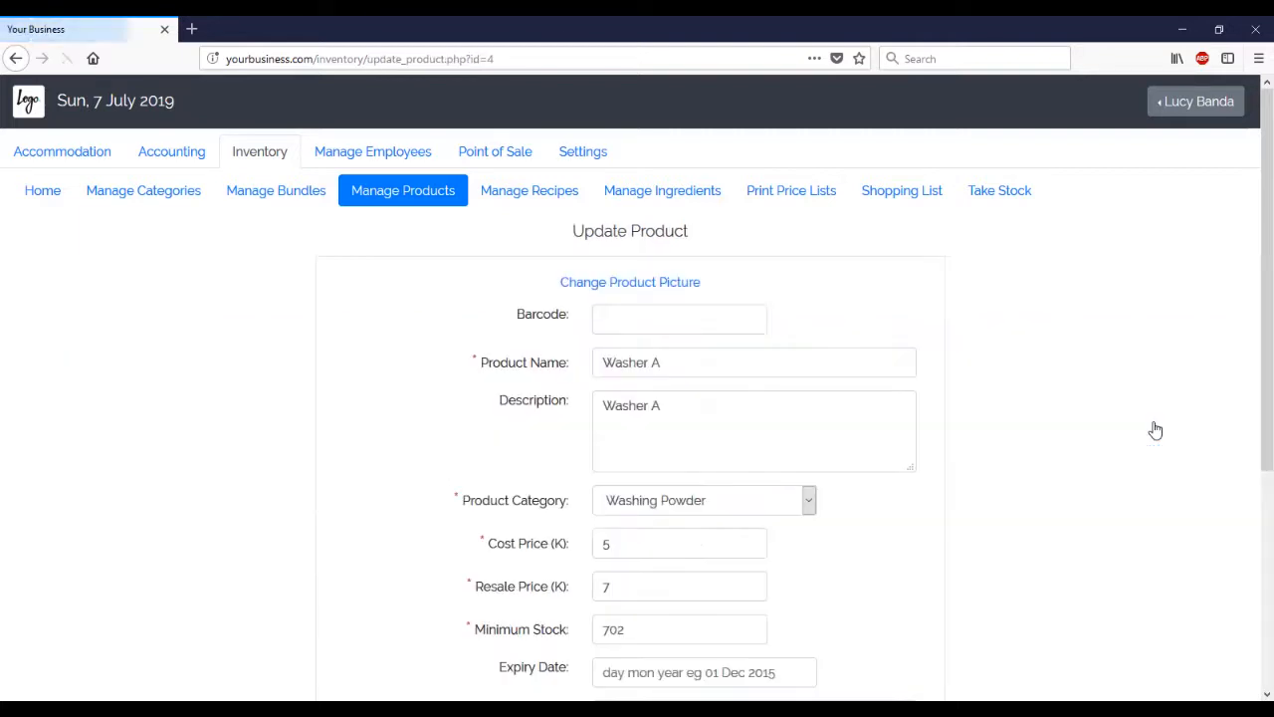
left_click(711, 362)
type("- 1Kg")
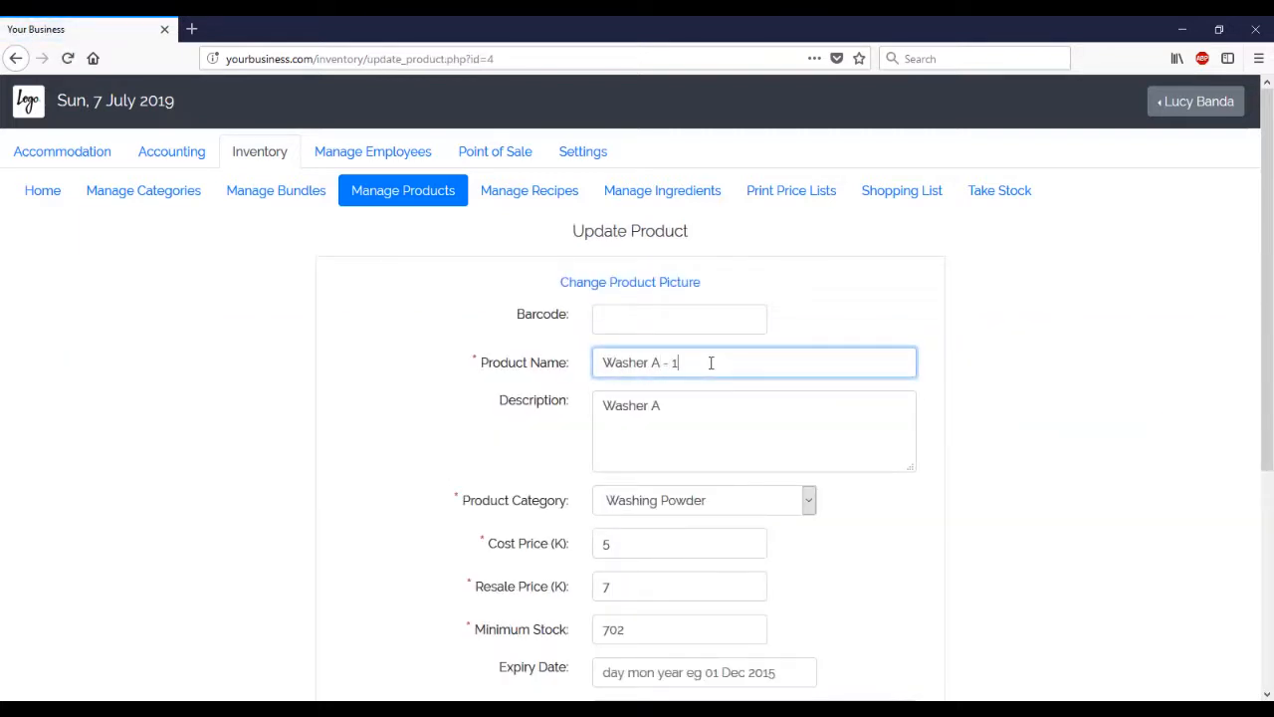
left_click(726, 410)
type("- 1Kg")
scroll(737, 466, "down", 3)
left_click(645, 589)
left_click(636, 261)
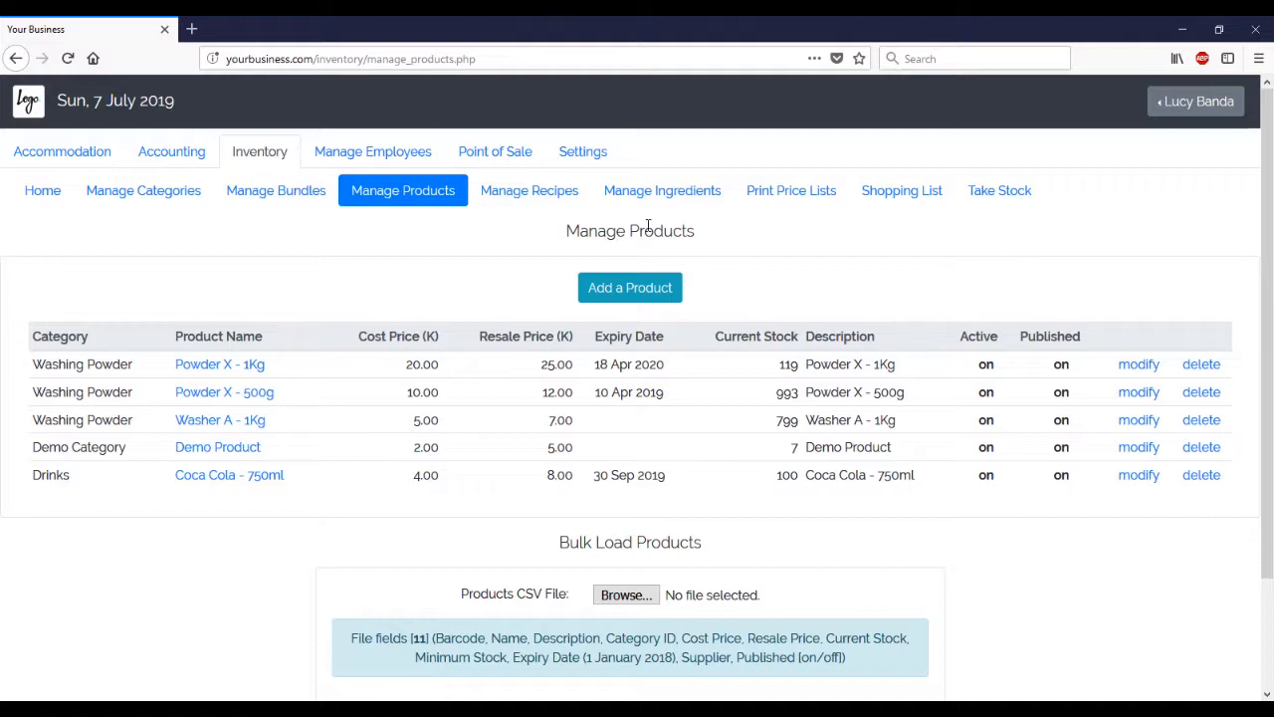
Start a new product bundle with both its name and description set to "Coca Cola x 12"
left_click(303, 200)
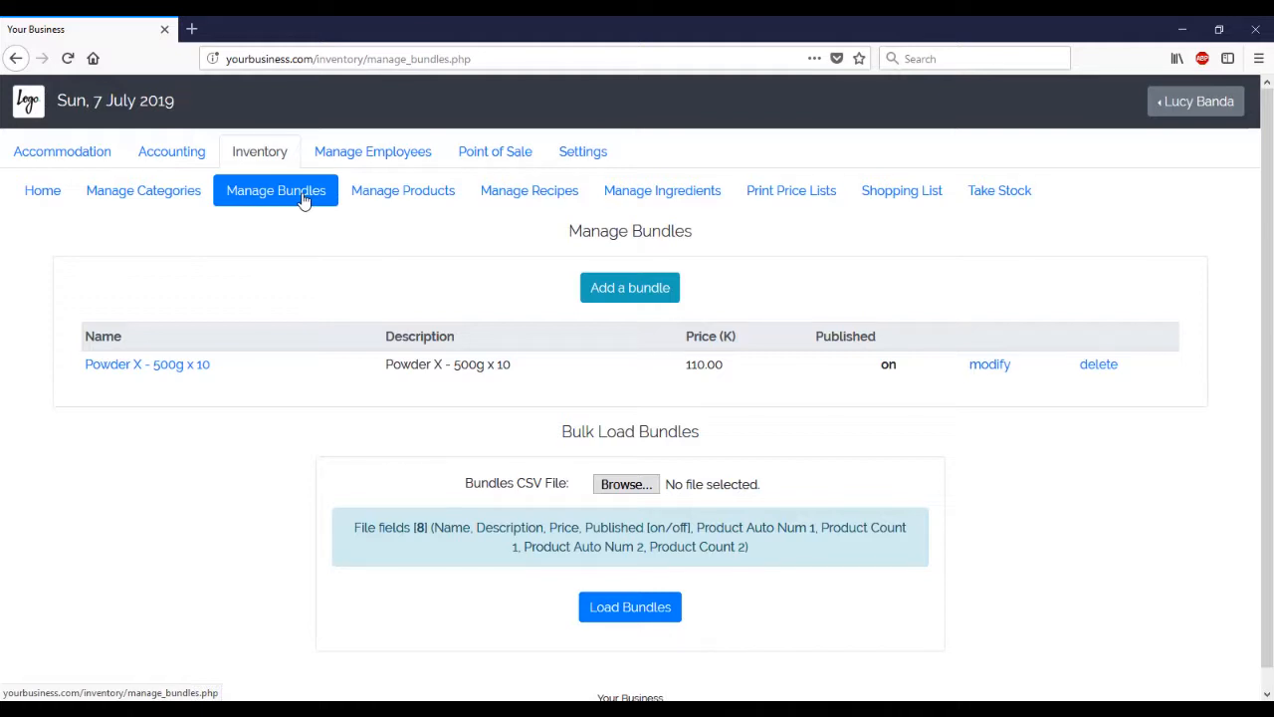
left_click(652, 291)
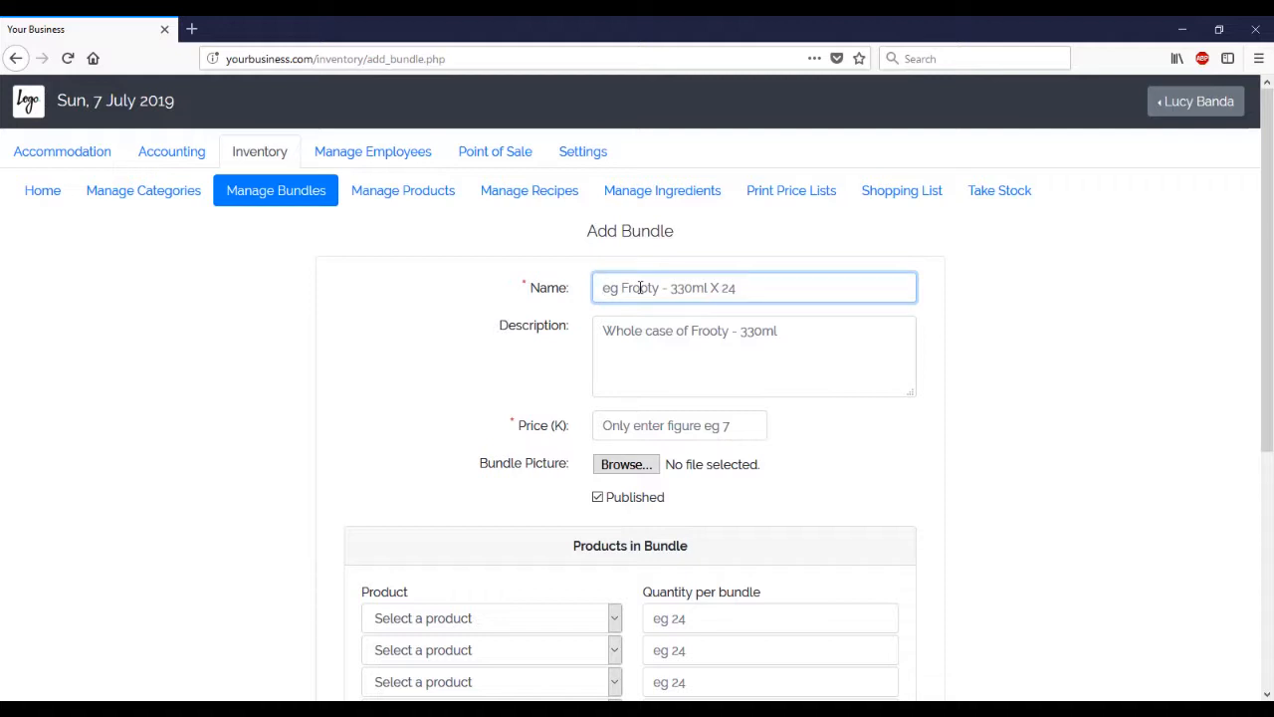
type("Coca Cola")
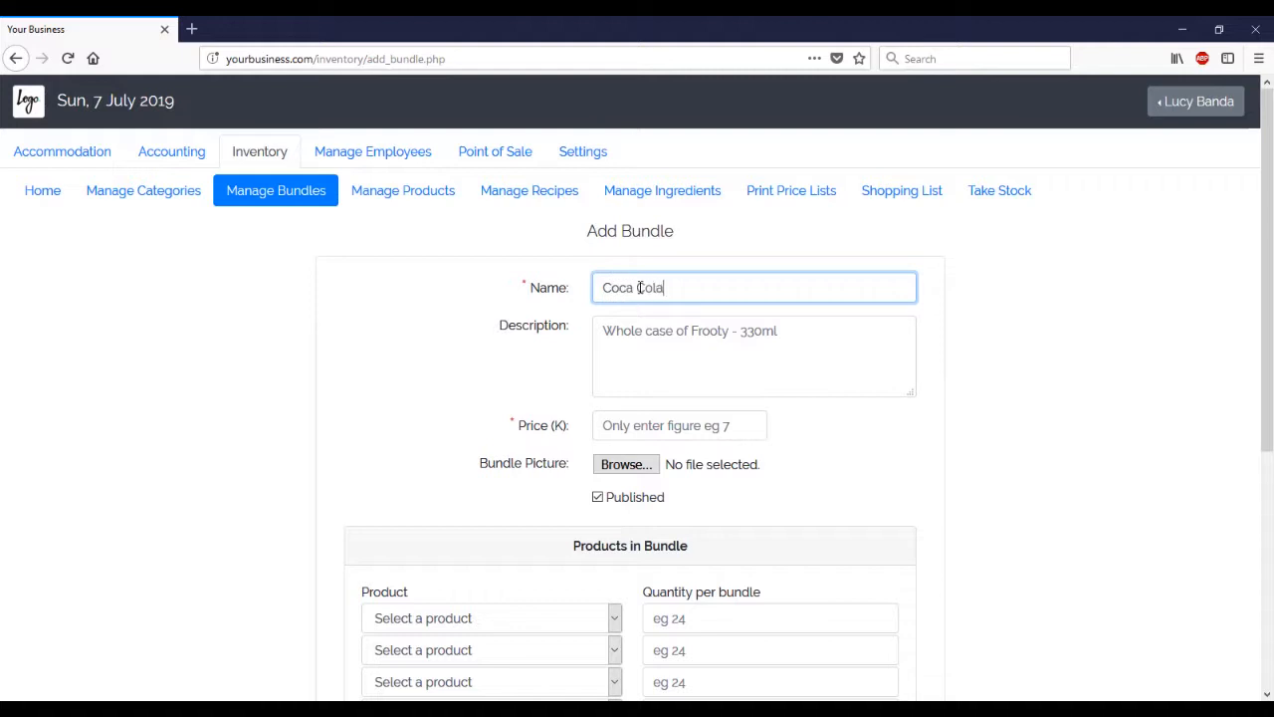
type(" x 12")
left_click_drag(726, 290, 535, 287)
key("ctrl+c")
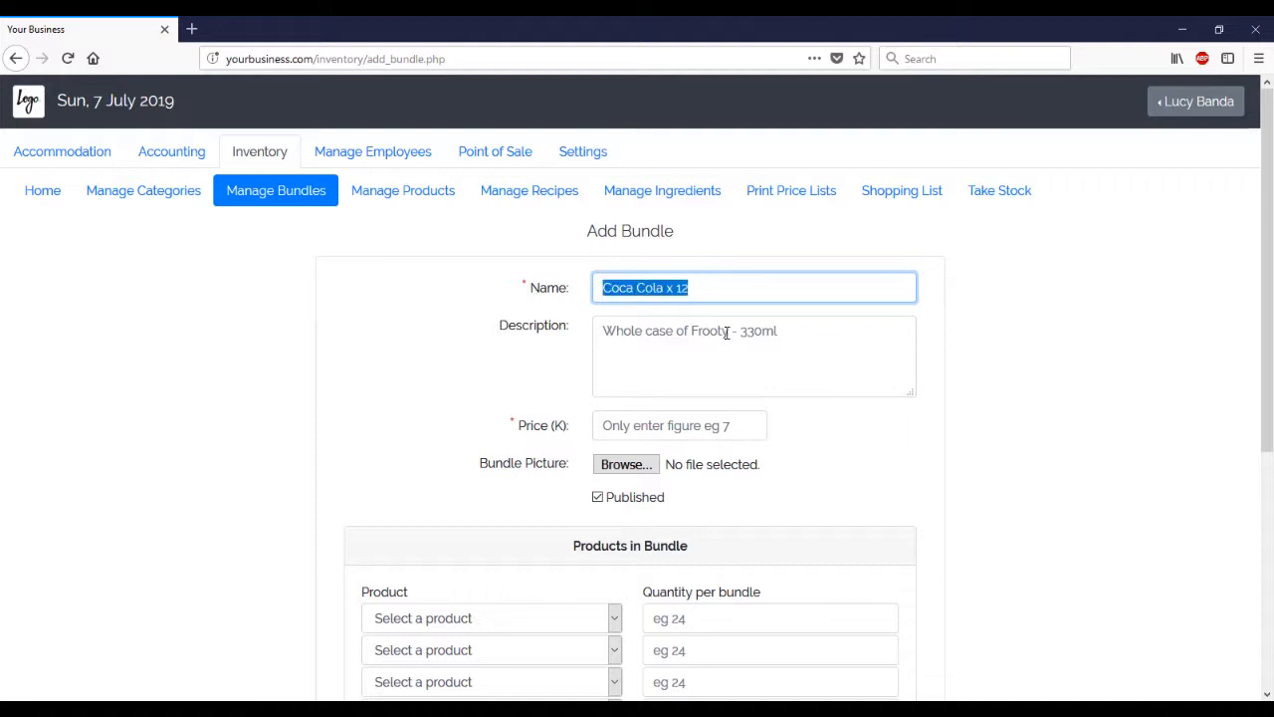
left_click(725, 333)
key("ctrl+v")
Set the bundle's price to 60 and include the product Coca Cola - 750ml with a quantity of 12 per bundle
left_click(681, 426)
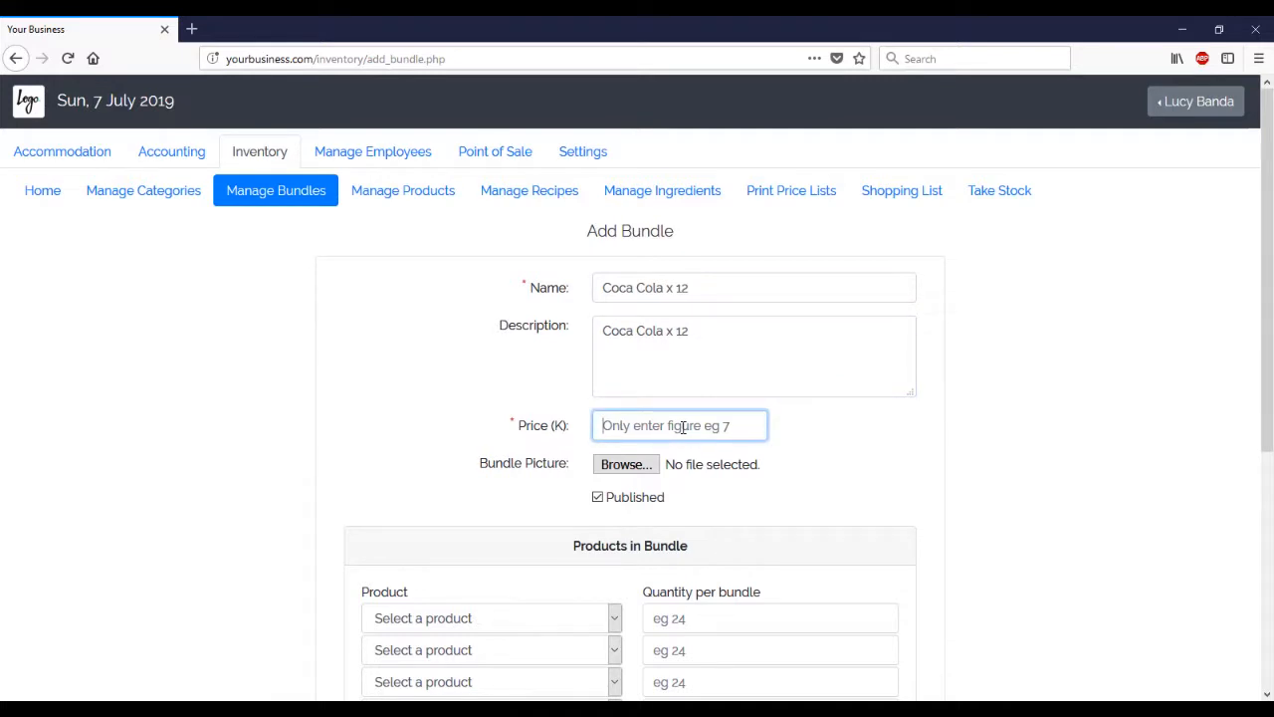
type("60")
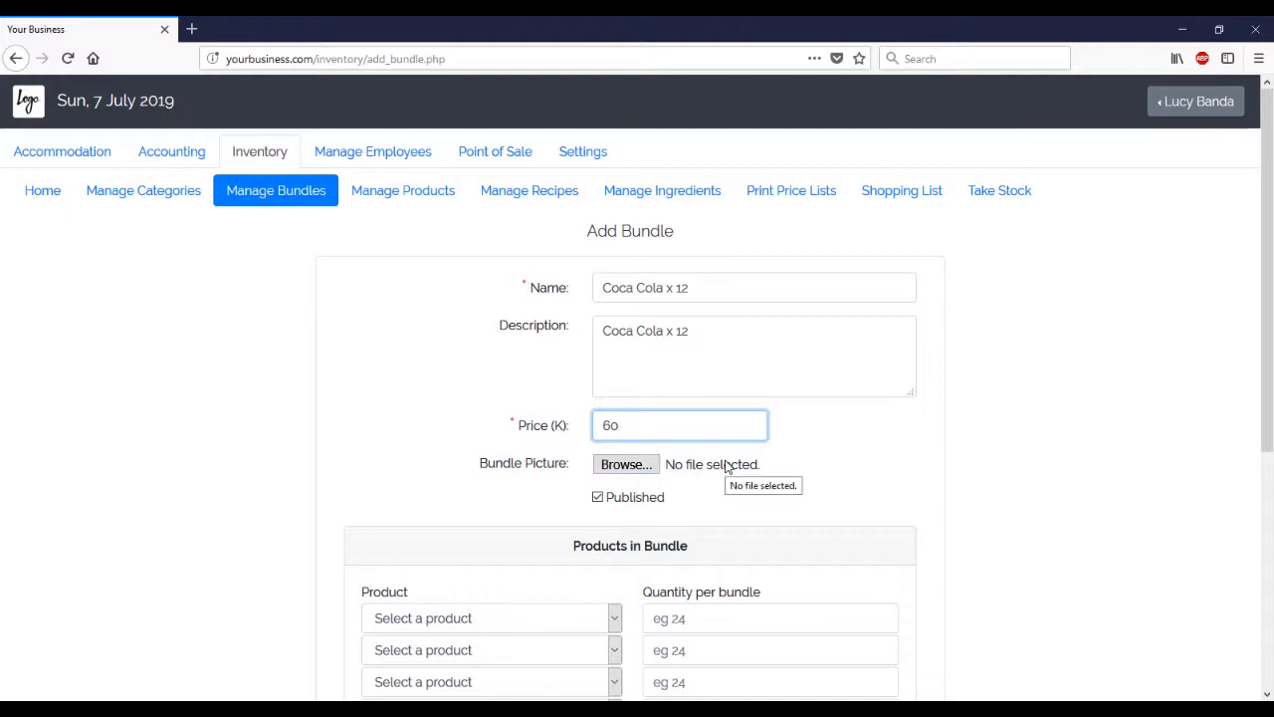
scroll(450, 466, "down", 3)
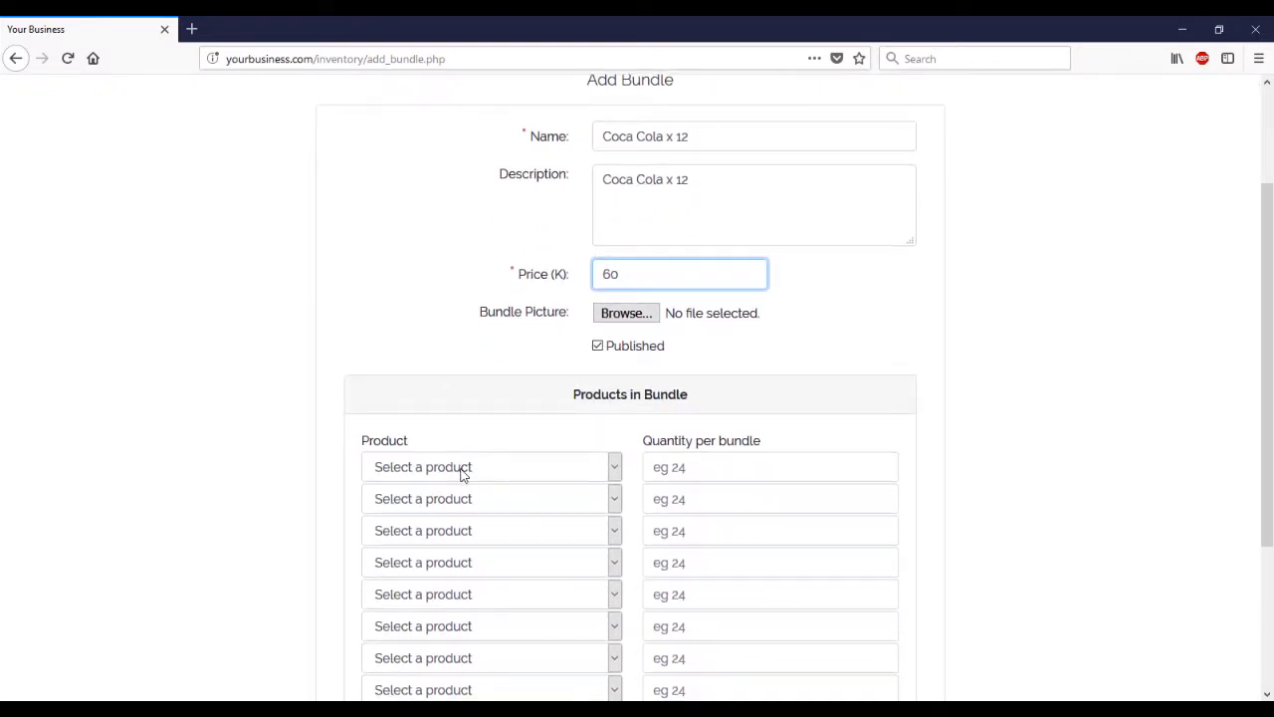
scroll(460, 475, "down", 2)
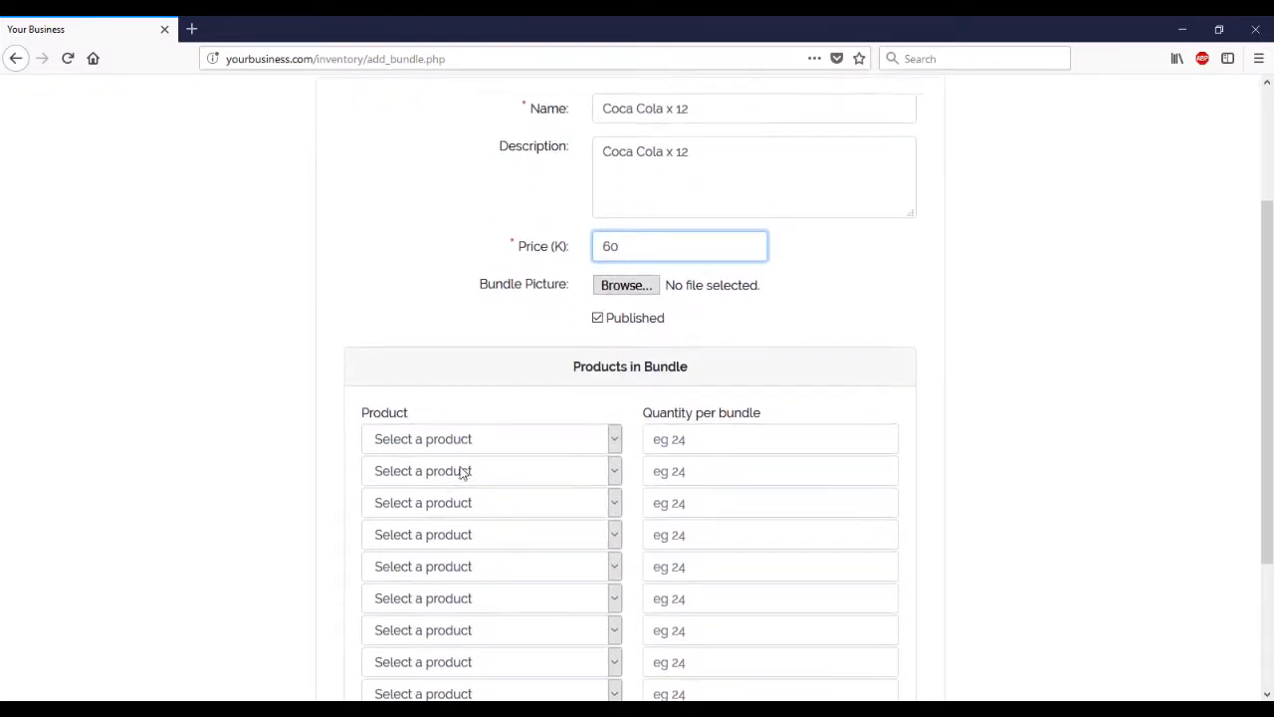
left_click(434, 395)
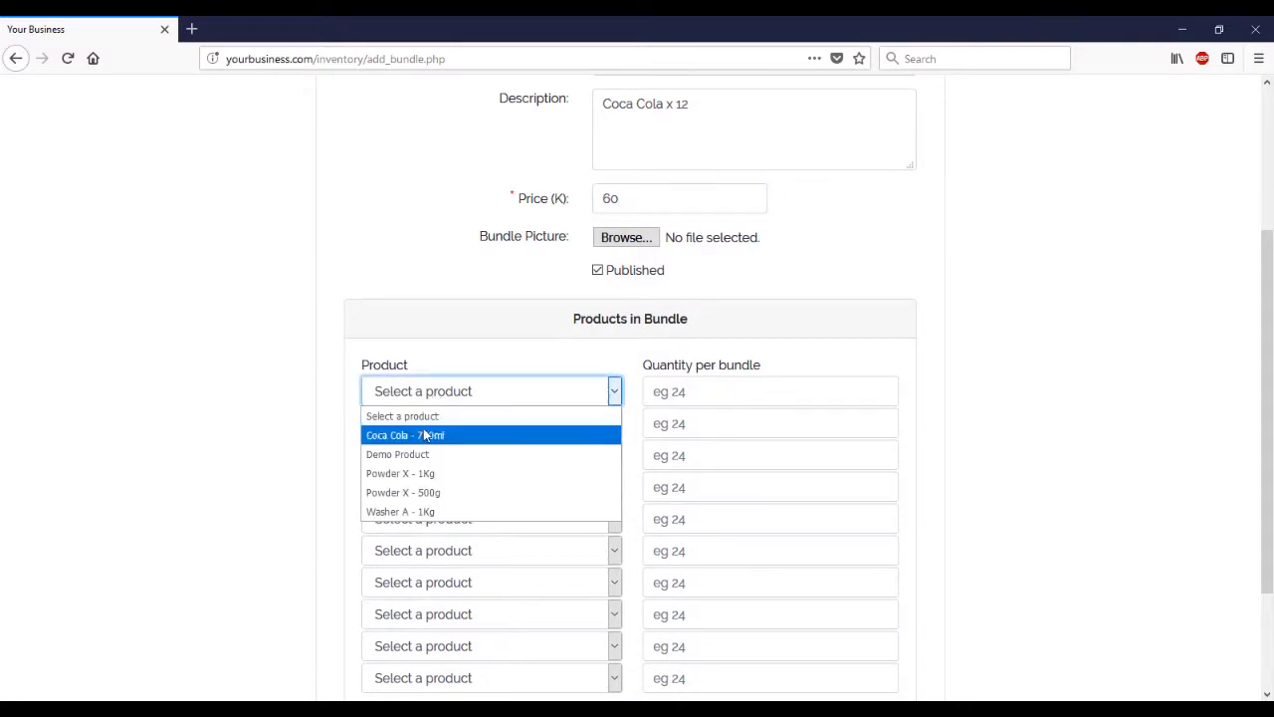
left_click(422, 436)
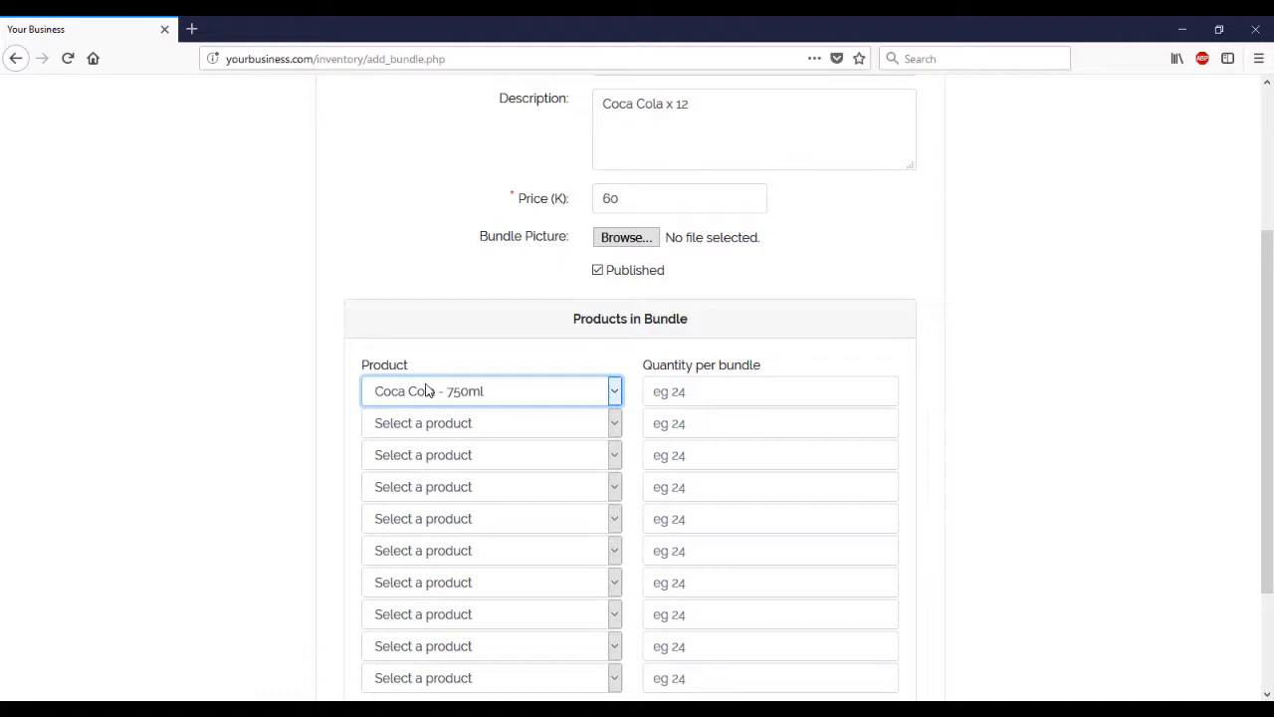
left_click(745, 397)
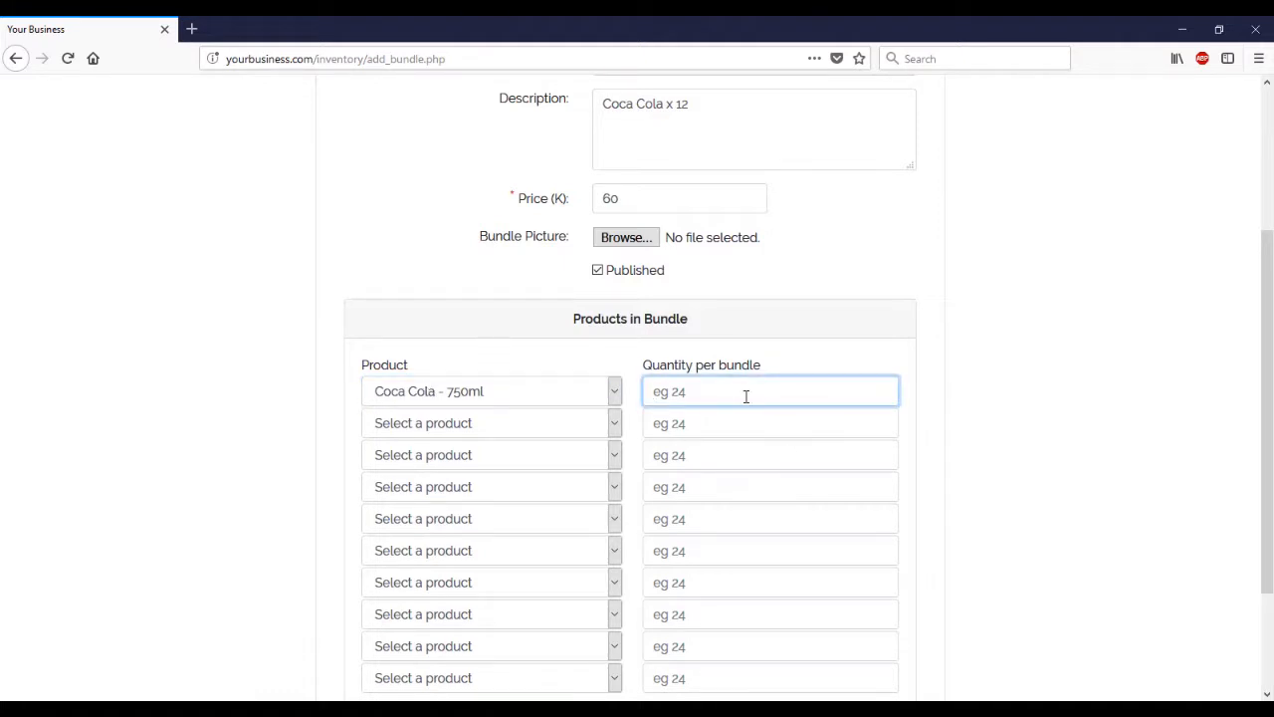
type("12")
Submit the new Coca Cola x 12 bundle and return to the bundle list
scroll(761, 311, "down", 3)
scroll(762, 304, "up", 4)
scroll(762, 311, "down", 4)
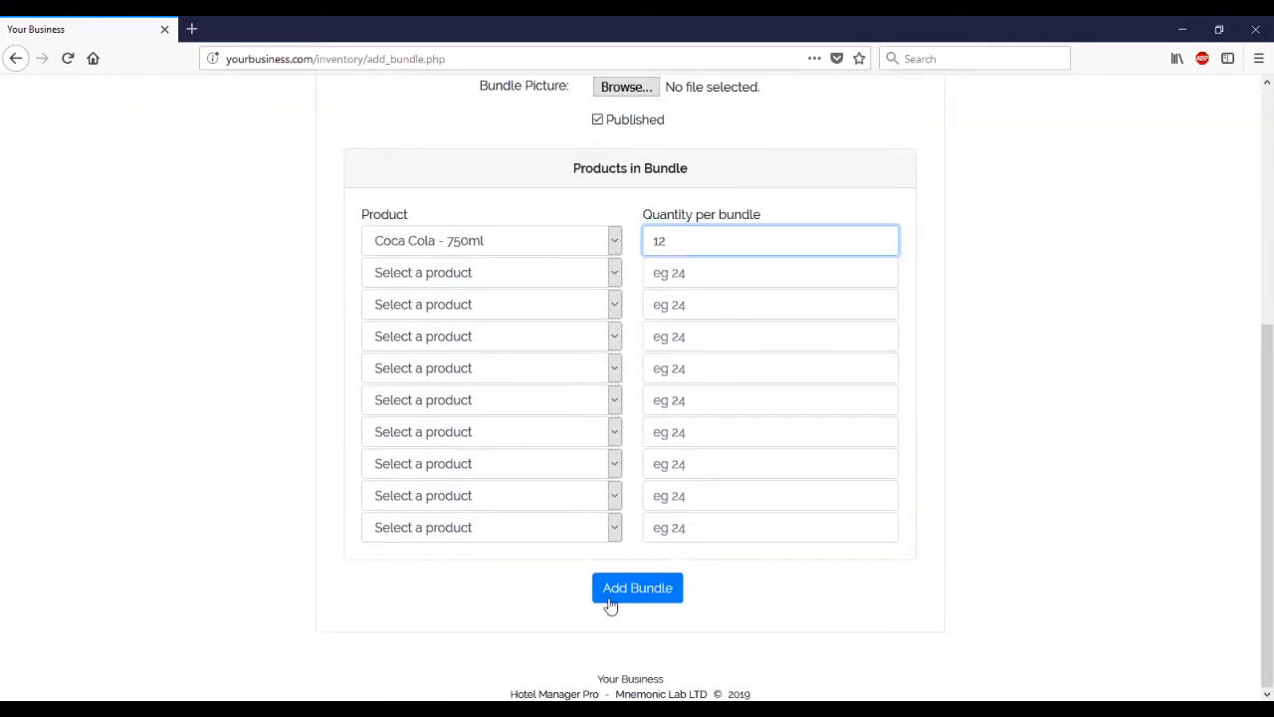
left_click(656, 594)
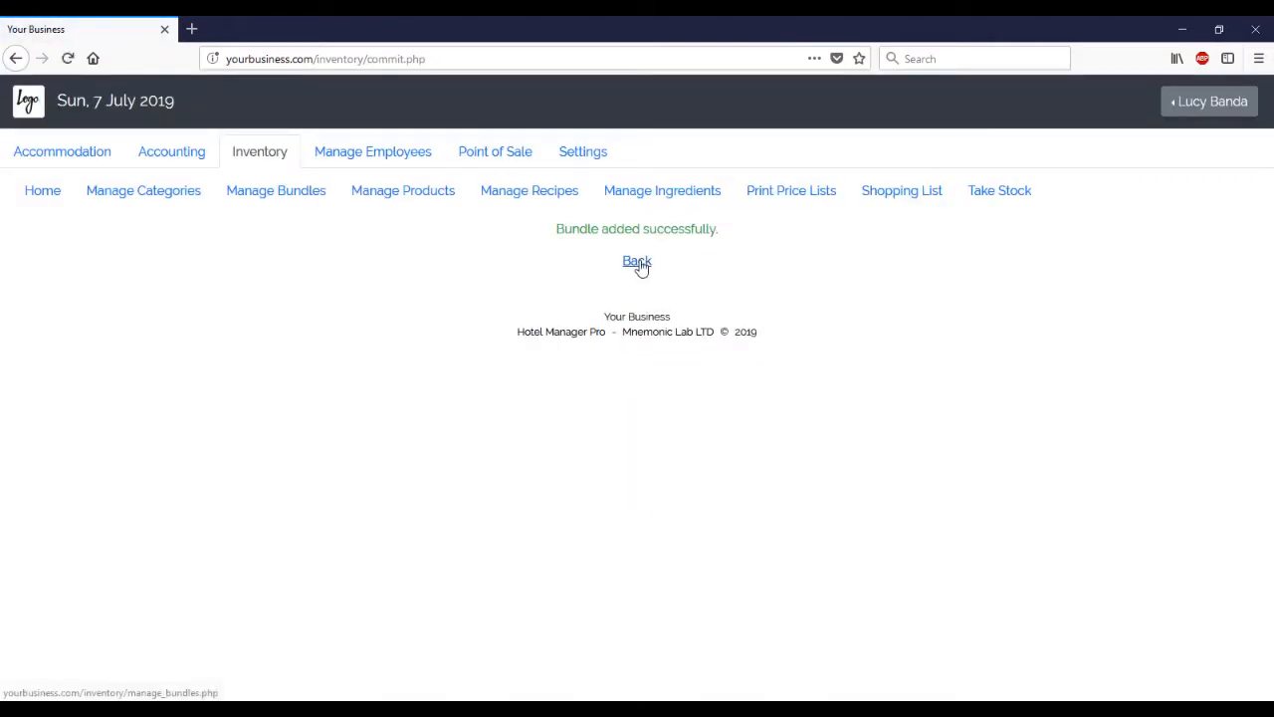
left_click(639, 263)
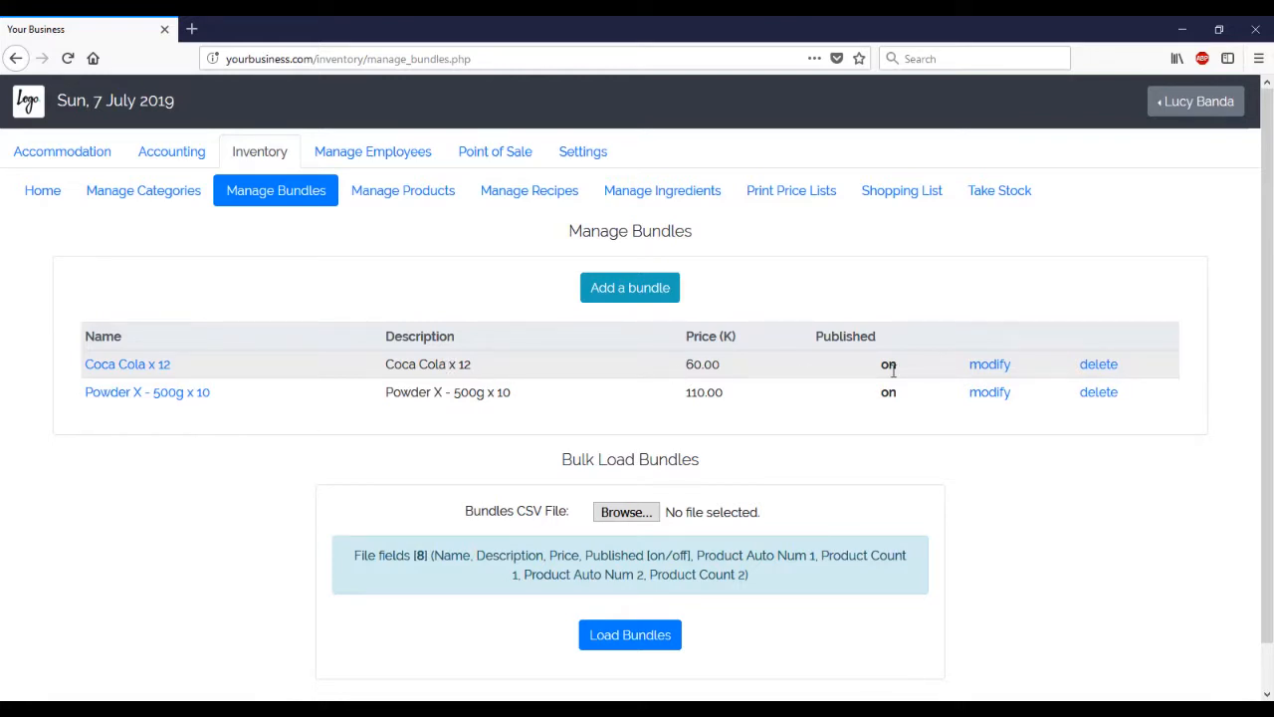
Modify the Coca Cola x 12 bundle, changing both its name and description to "Coca Cola x 6"
left_click(992, 367)
left_click(734, 288)
key("BackSpace")
key("BackSpace")
type("6")
left_click(734, 319)
key("BackSpace")
key("BackSpace")
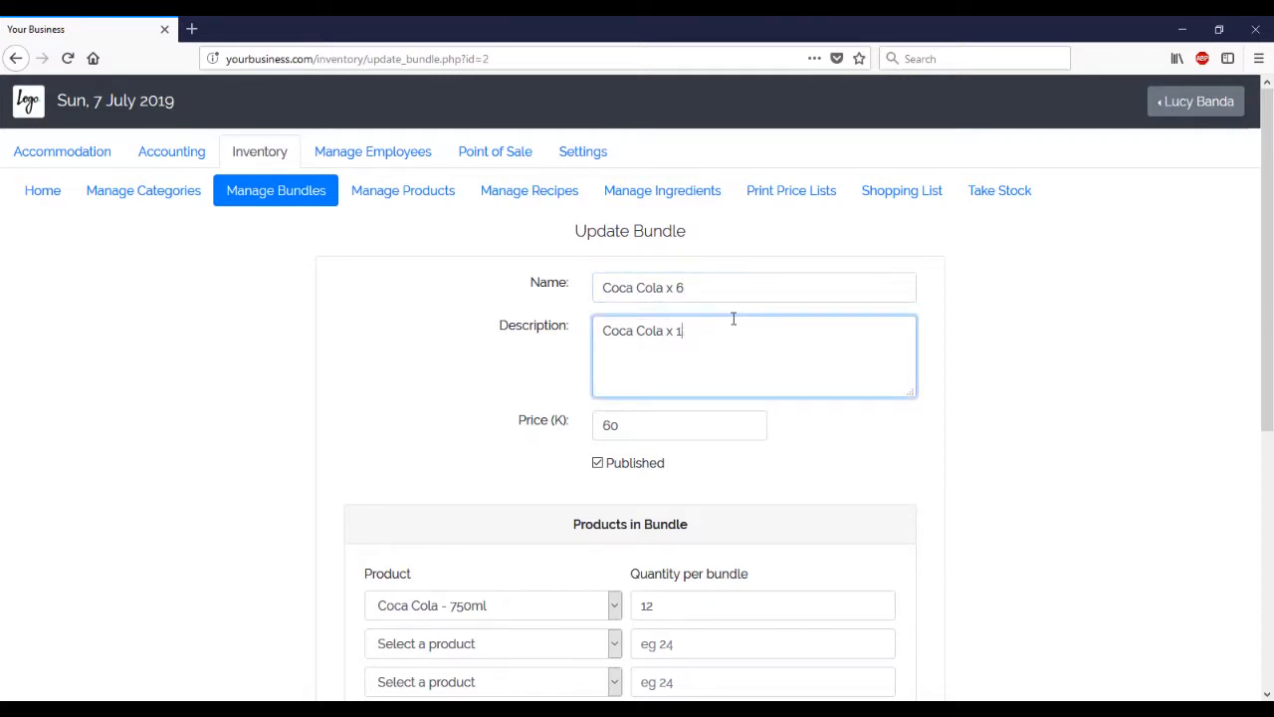
type("6")
Set the bundle's price to 35 and its Coca Cola - 750ml quantity to 6
scroll(697, 319, "down", 3)
left_click(546, 276)
type("35")
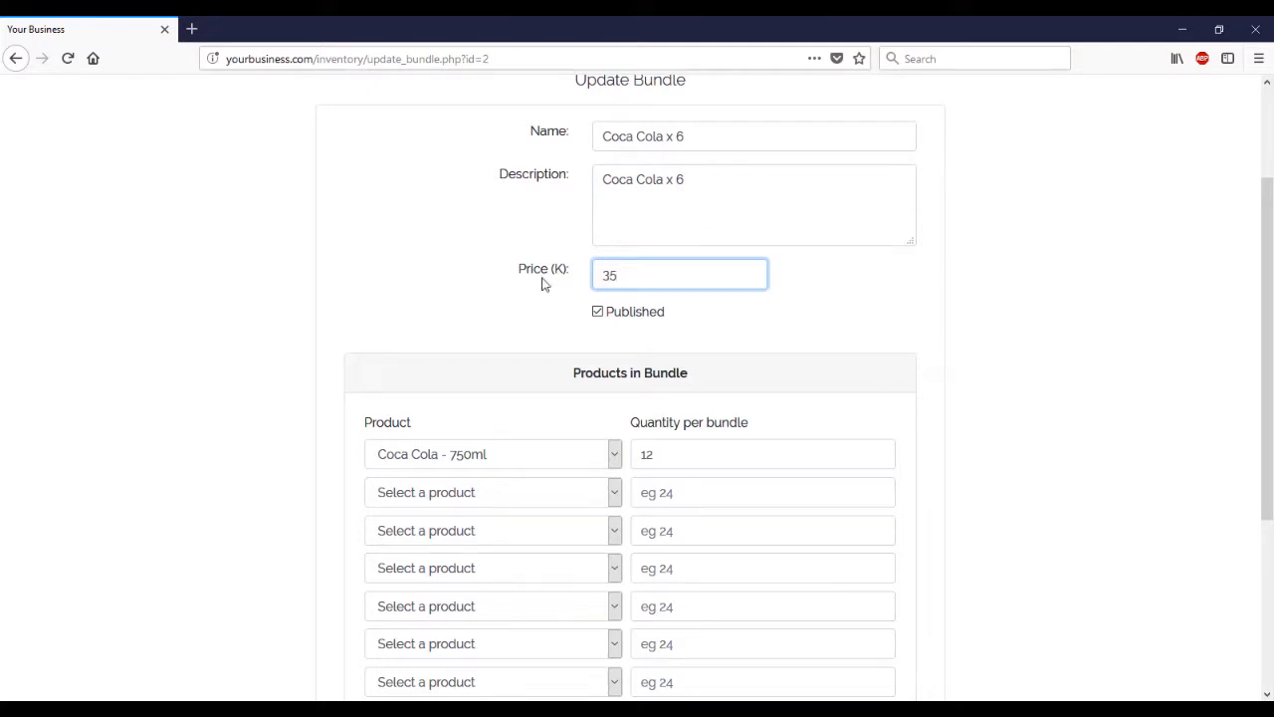
left_click_drag(680, 458, 562, 454)
type("6")
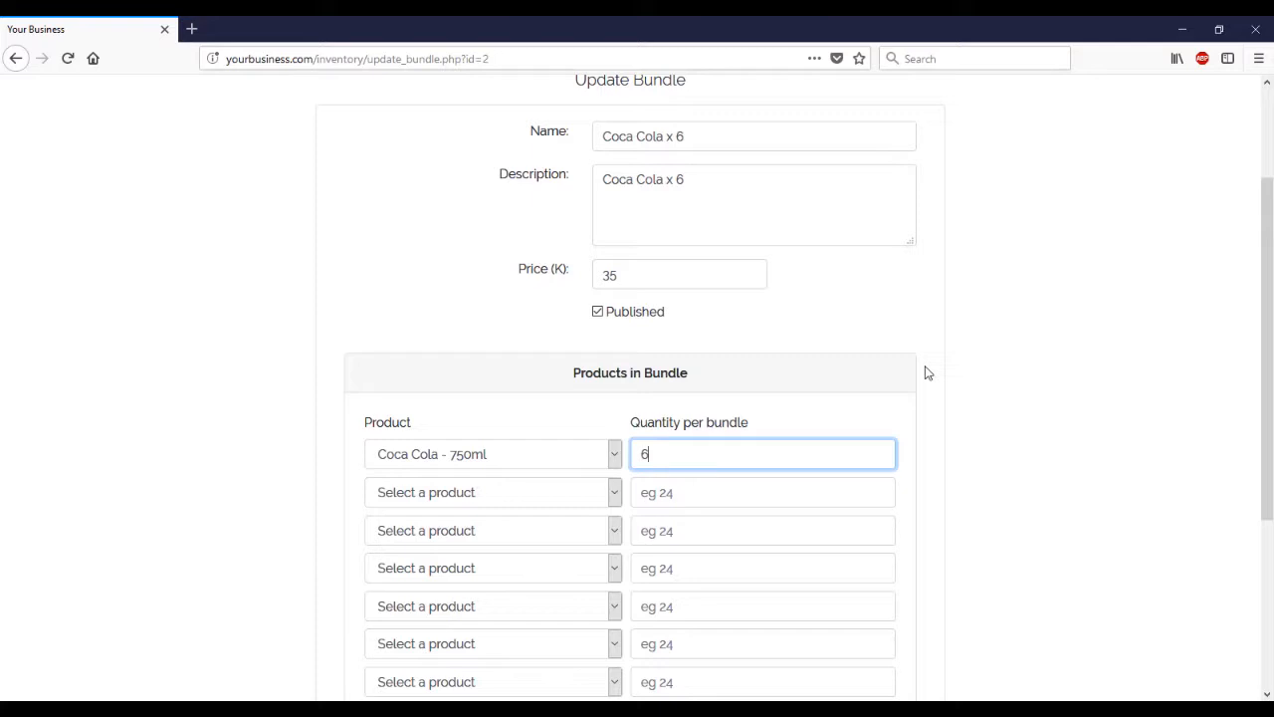
Save the bundle update and return to the bundle list
scroll(926, 370, "down", 5)
left_click(684, 588)
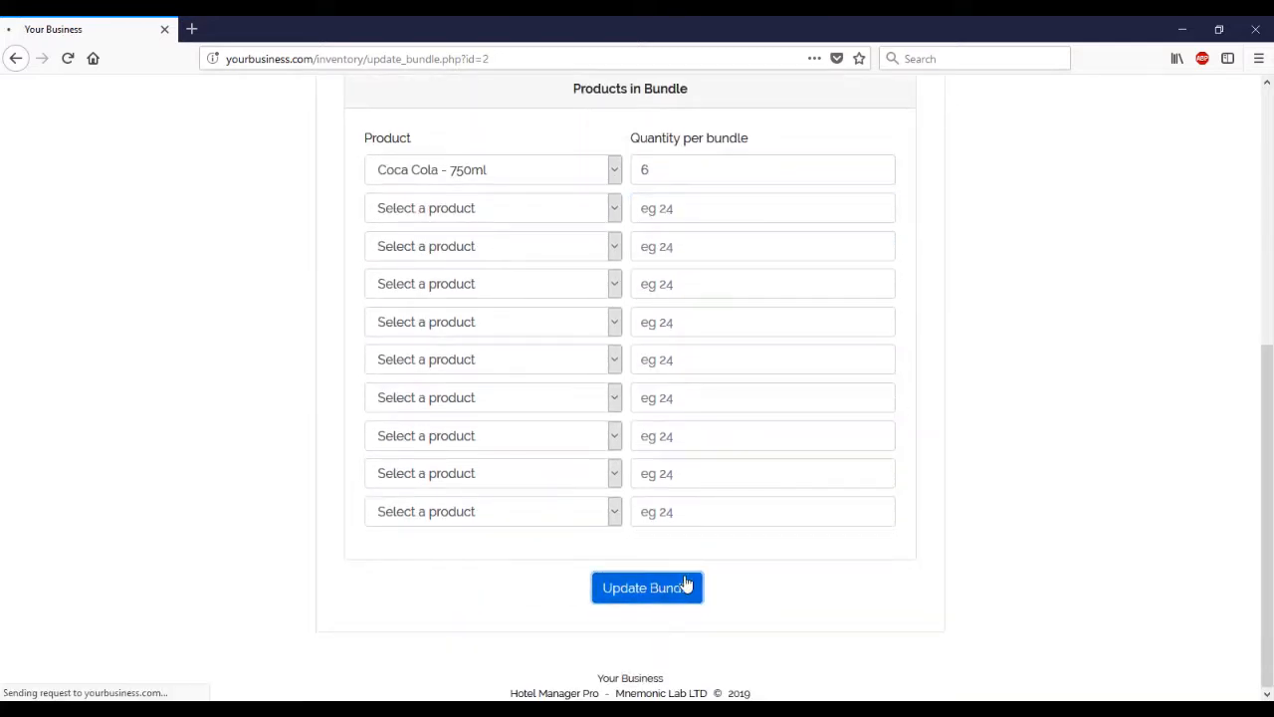
left_click(635, 264)
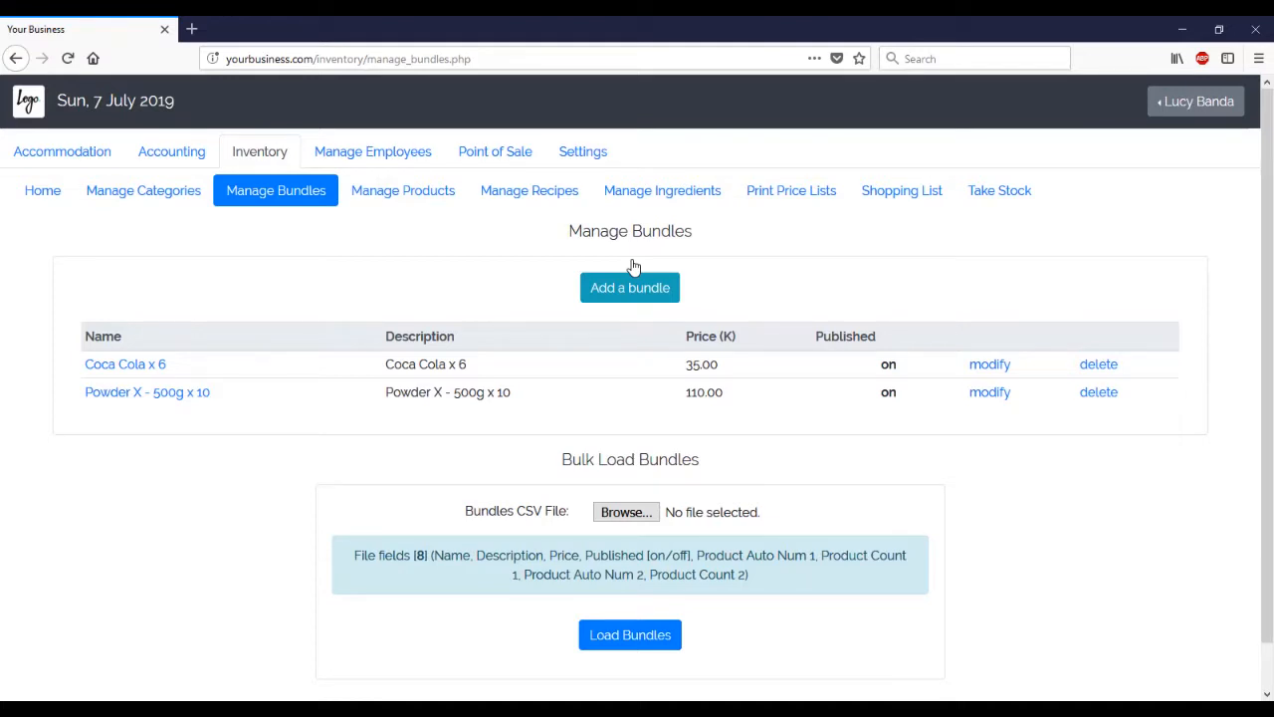
Start a new ingredient with both its name and description set to "Flour"
left_click(675, 198)
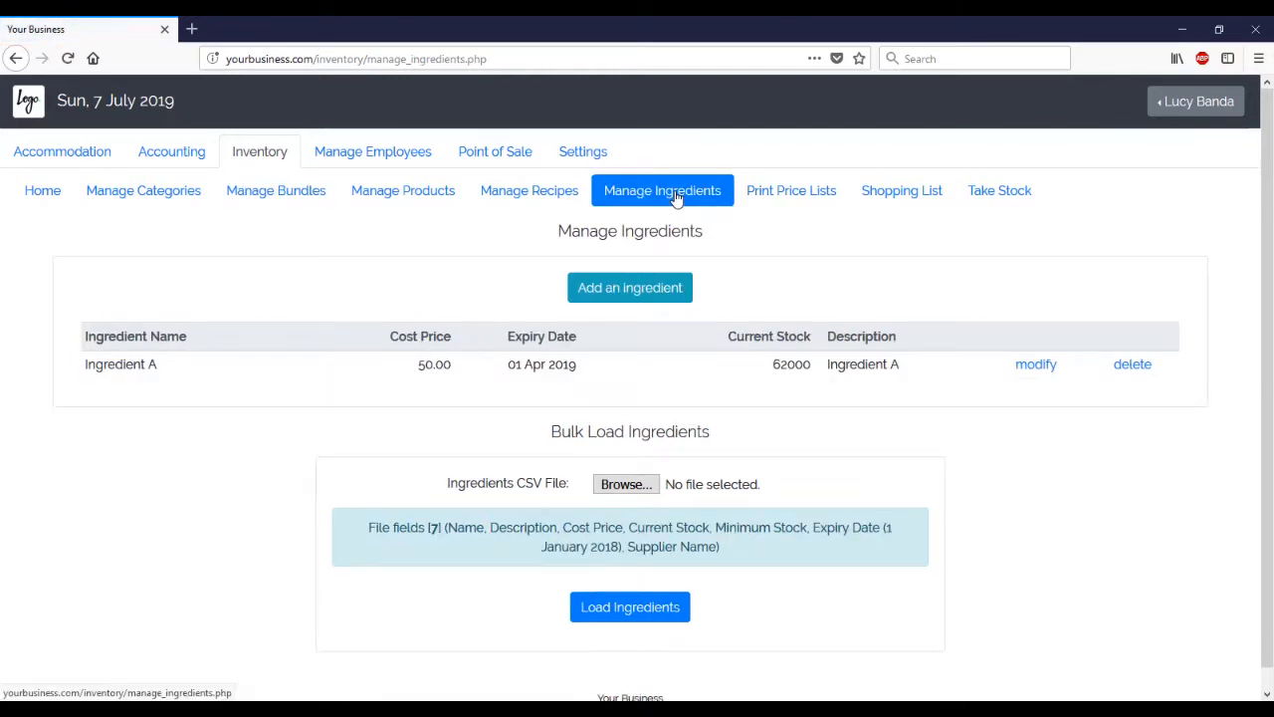
left_click(652, 289)
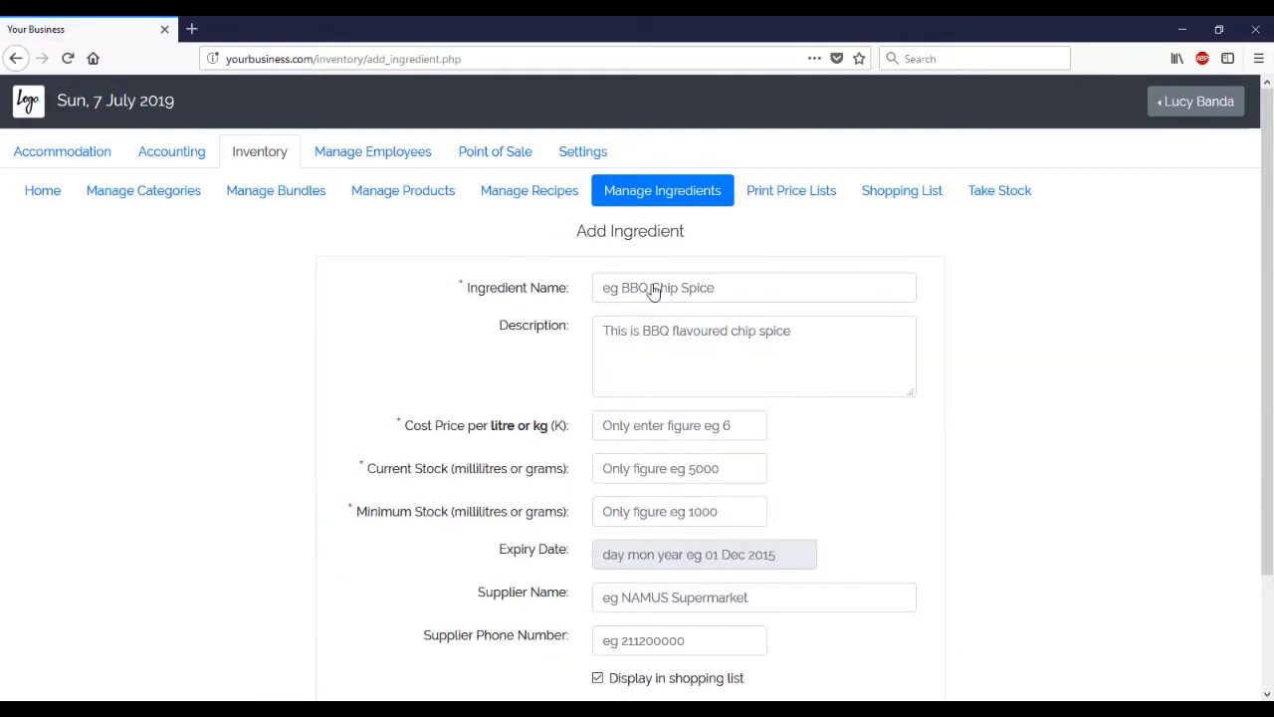
left_click(652, 287)
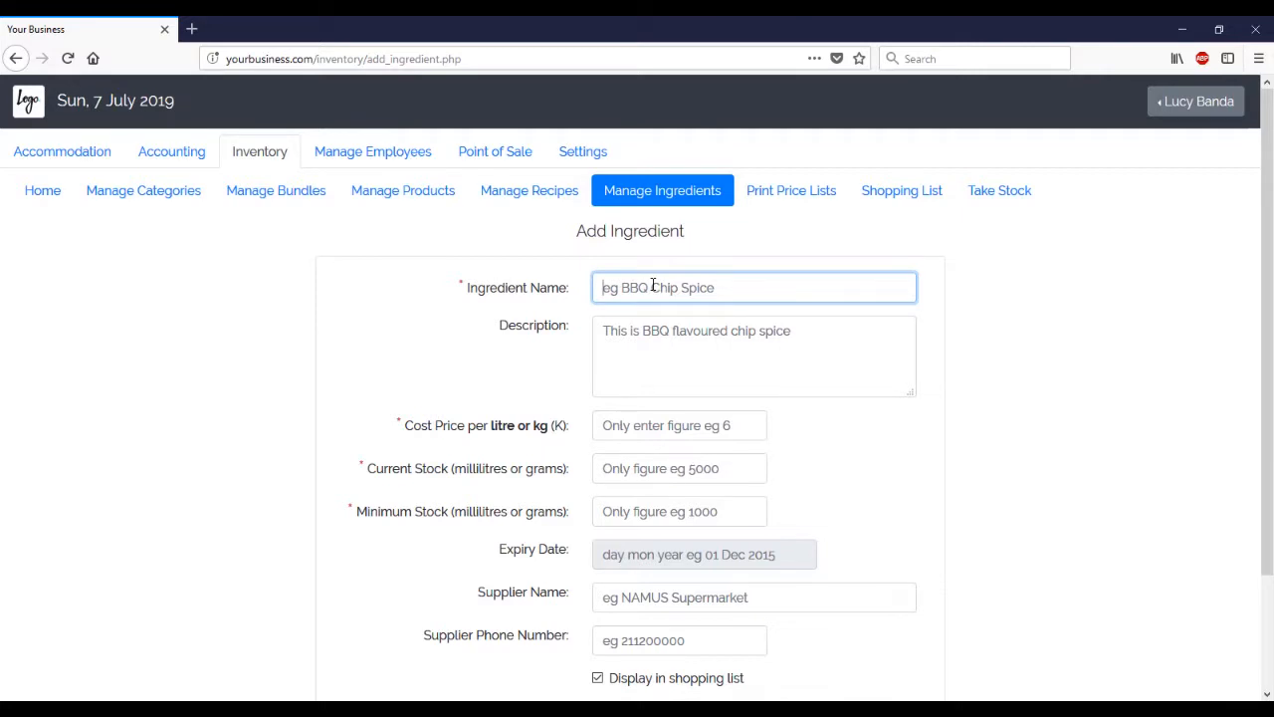
type("Flour")
key("ctrl+a")
key("Tab")
key("ctrl+v")
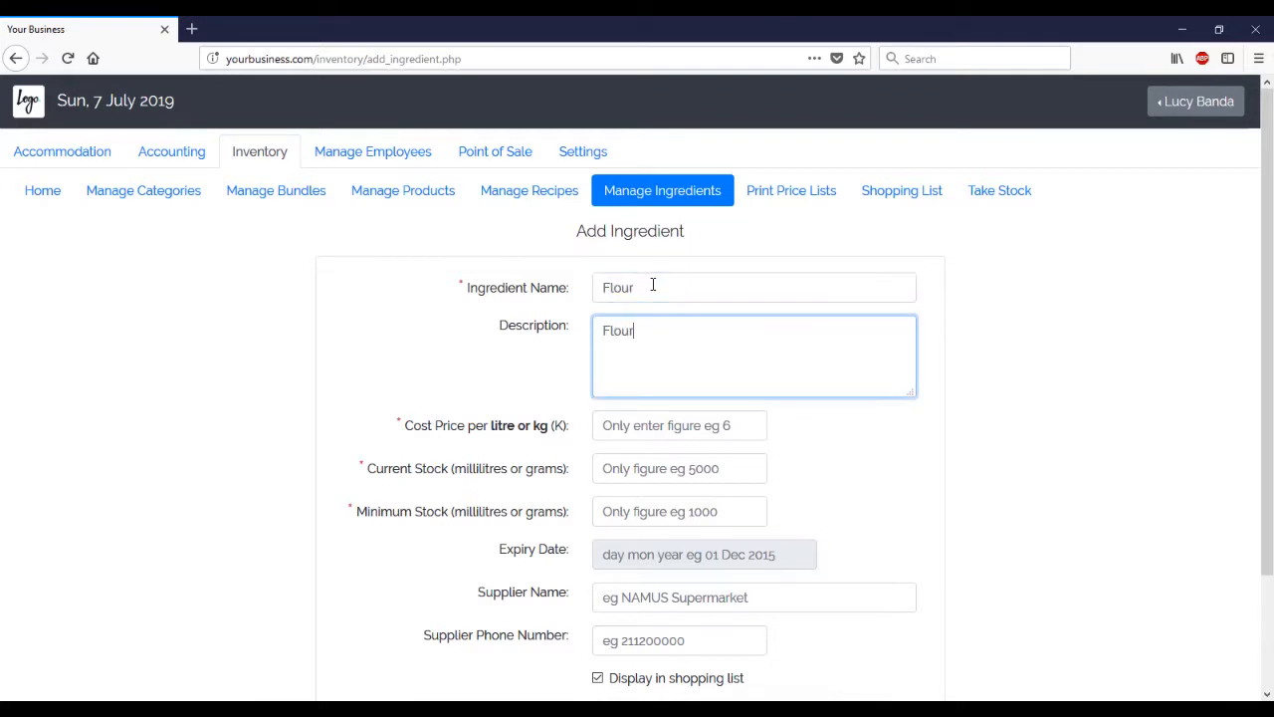
Set the flour's cost price to 10 per kg, its current stock to 50000 grams and its minimum stock to 20000 grams
left_click(646, 434)
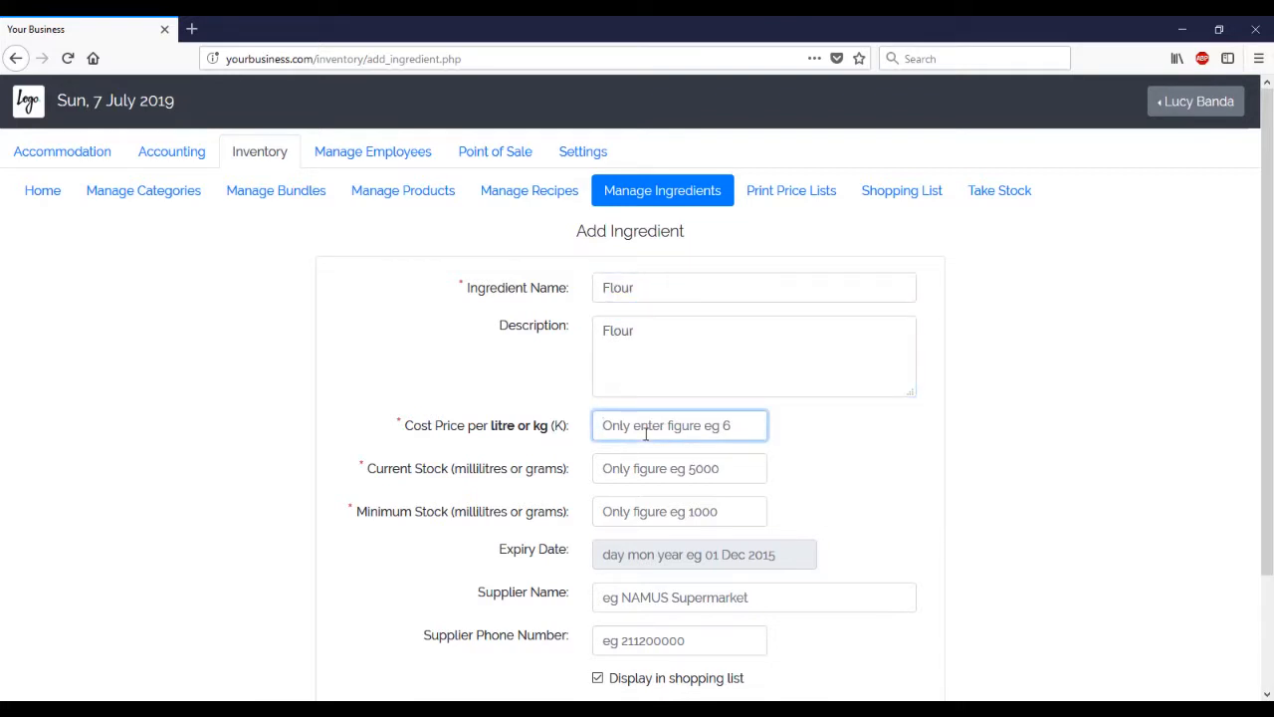
type("1")
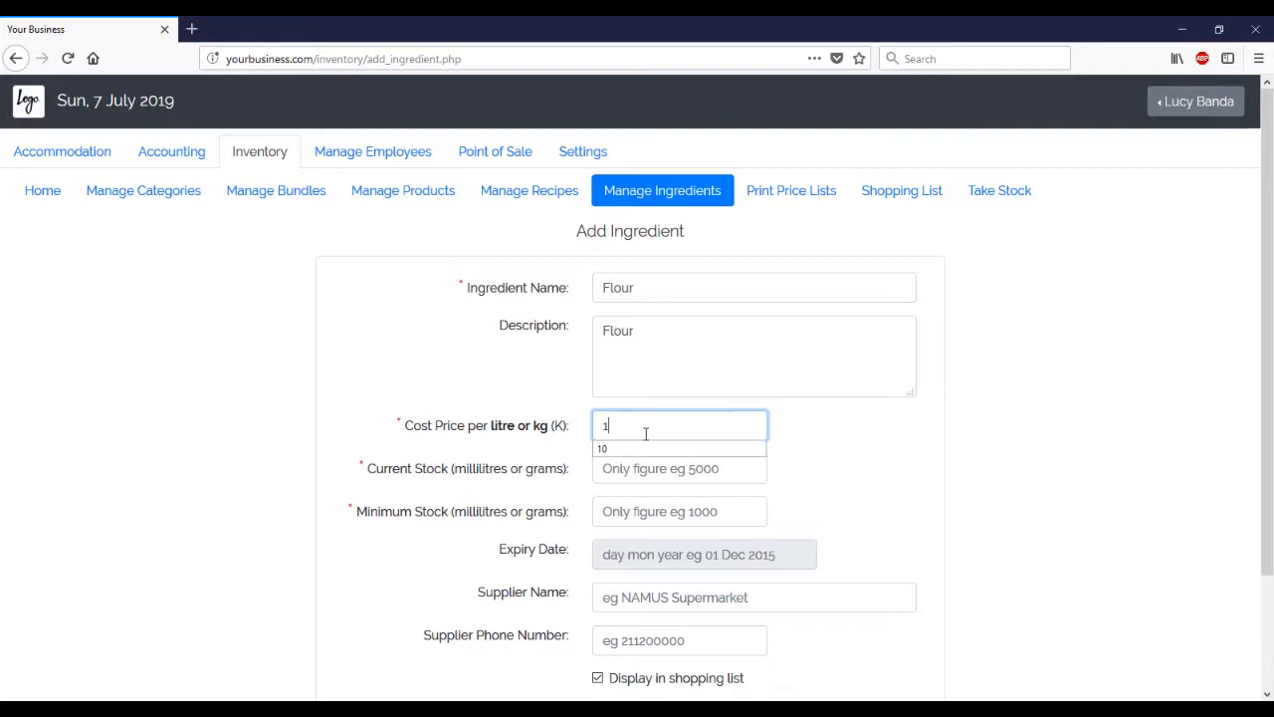
type("0")
left_click(651, 469)
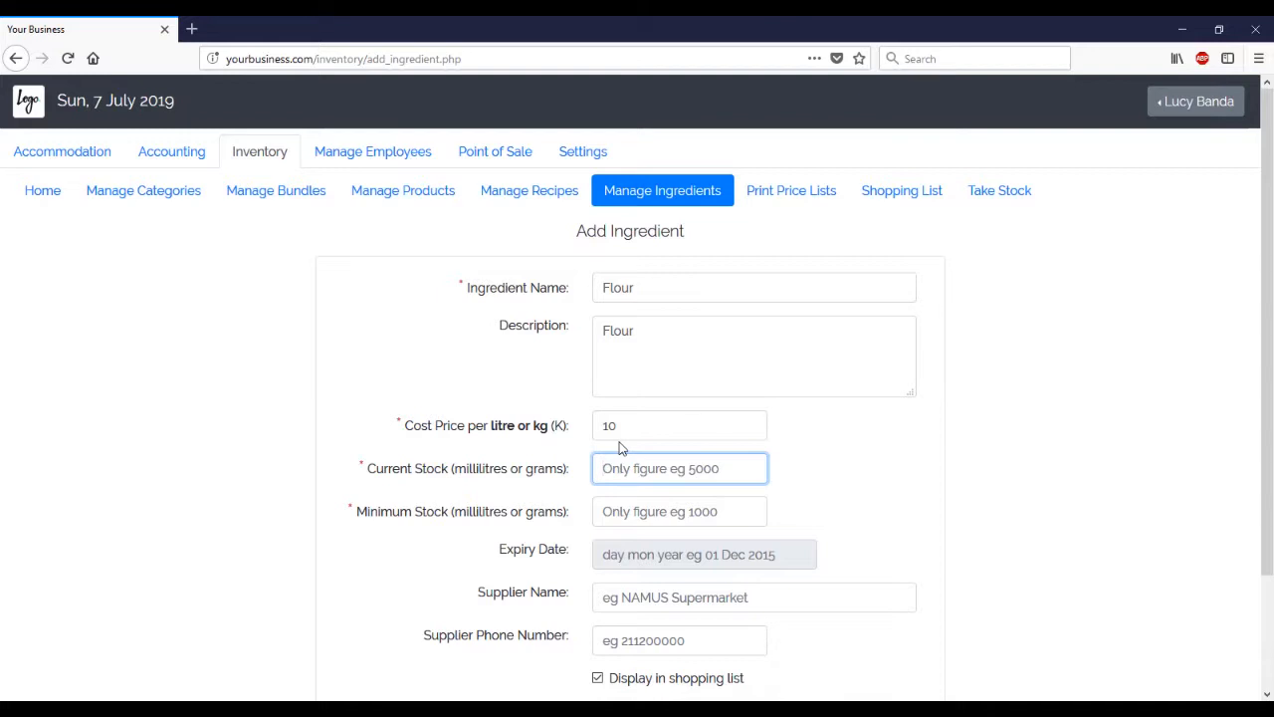
type("50000")
left_click(634, 504)
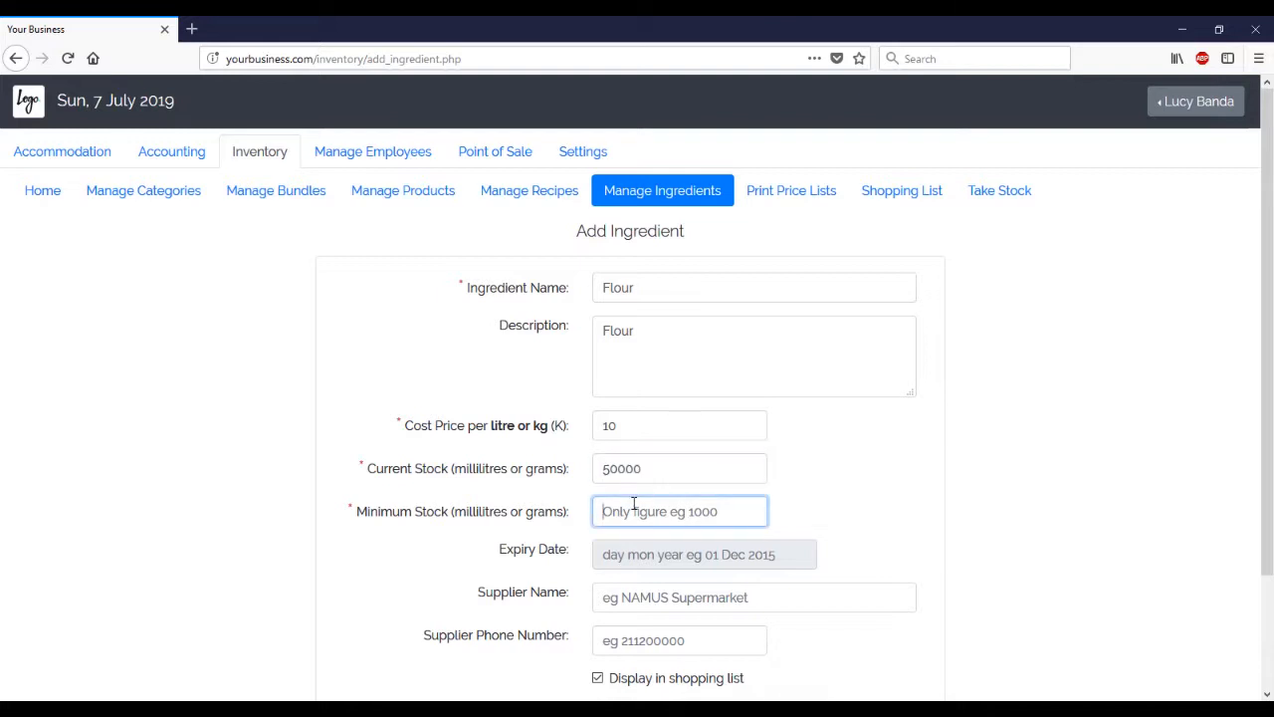
type("20")
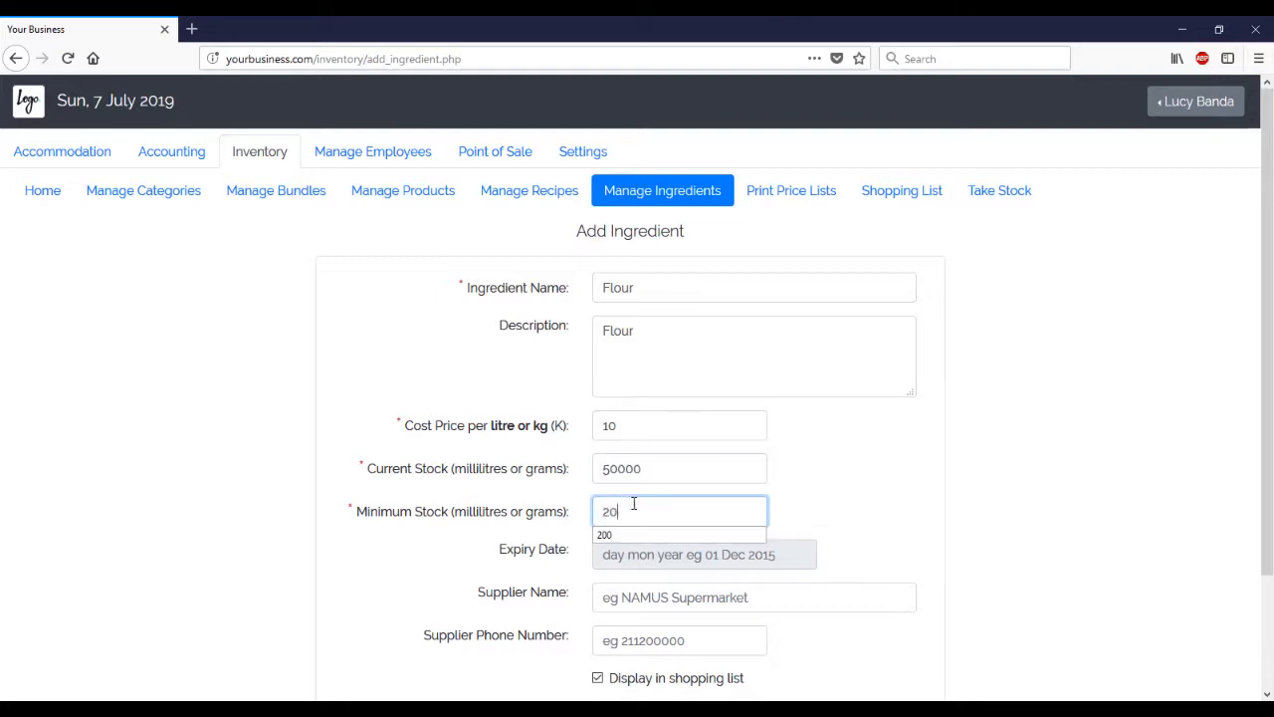
type("000")
Submit the new Flour ingredient and return to the ingredient list
scroll(665, 546, "down", 3)
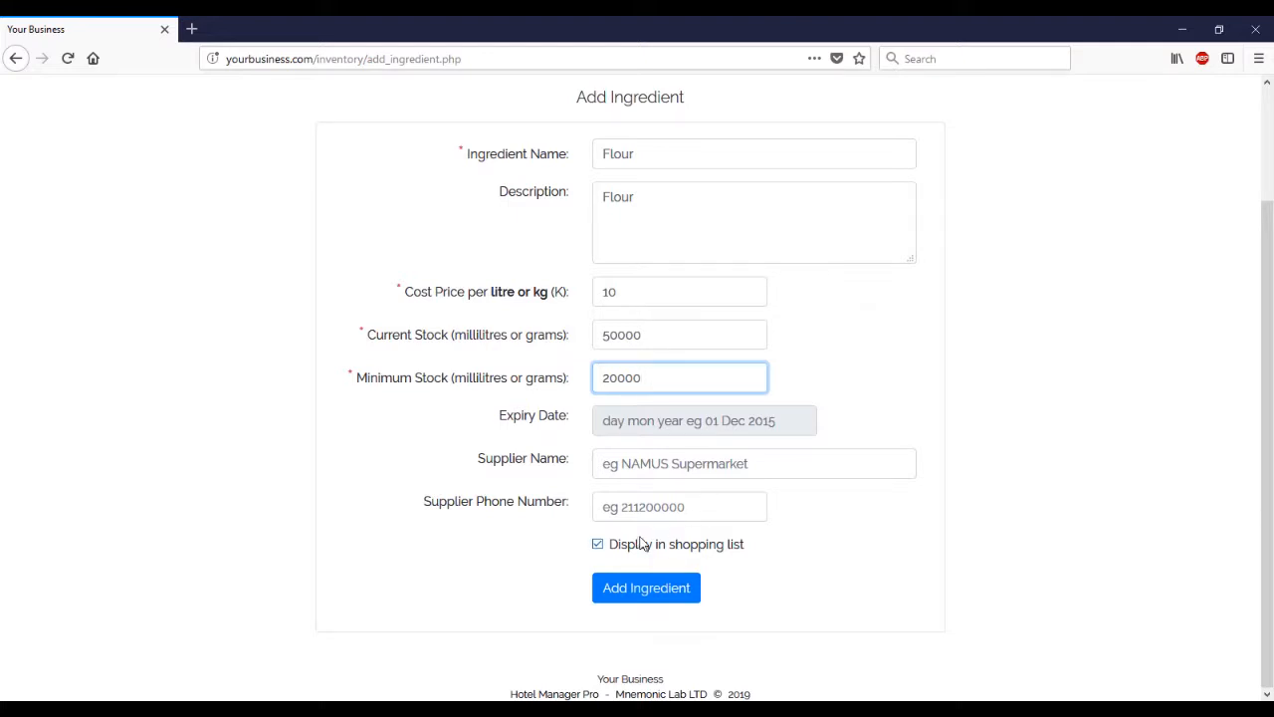
left_click(634, 591)
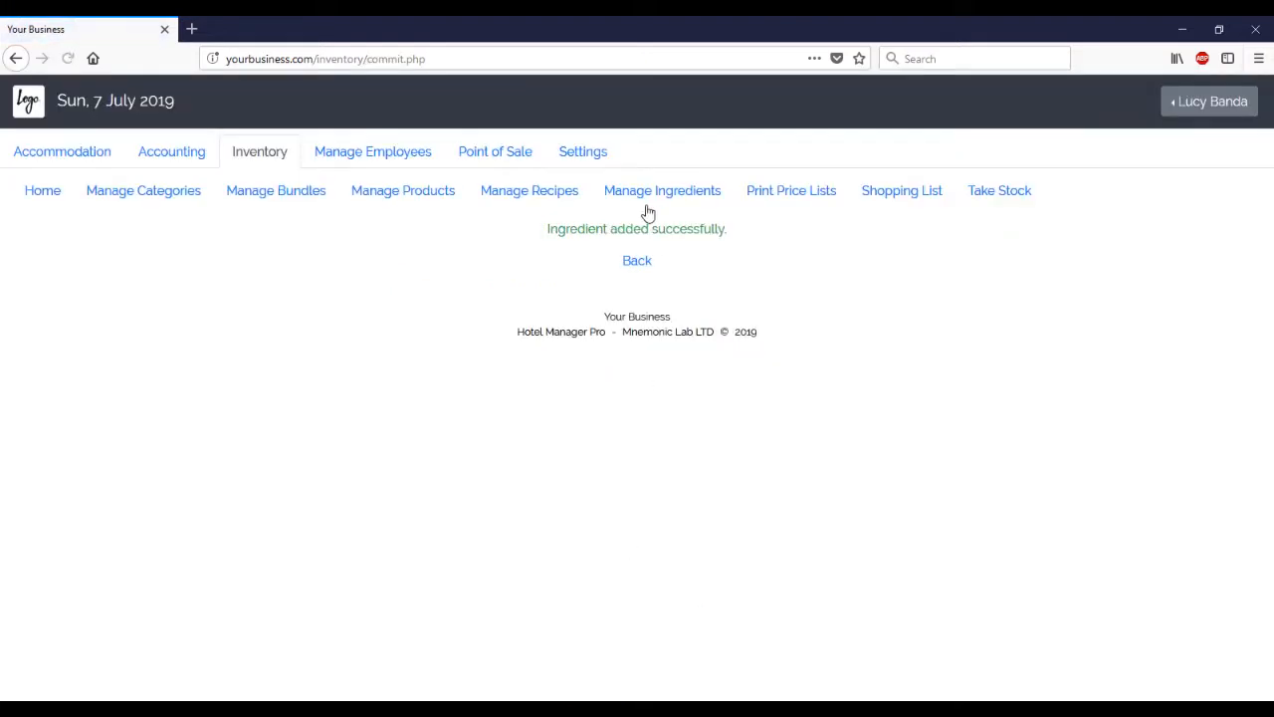
left_click(637, 262)
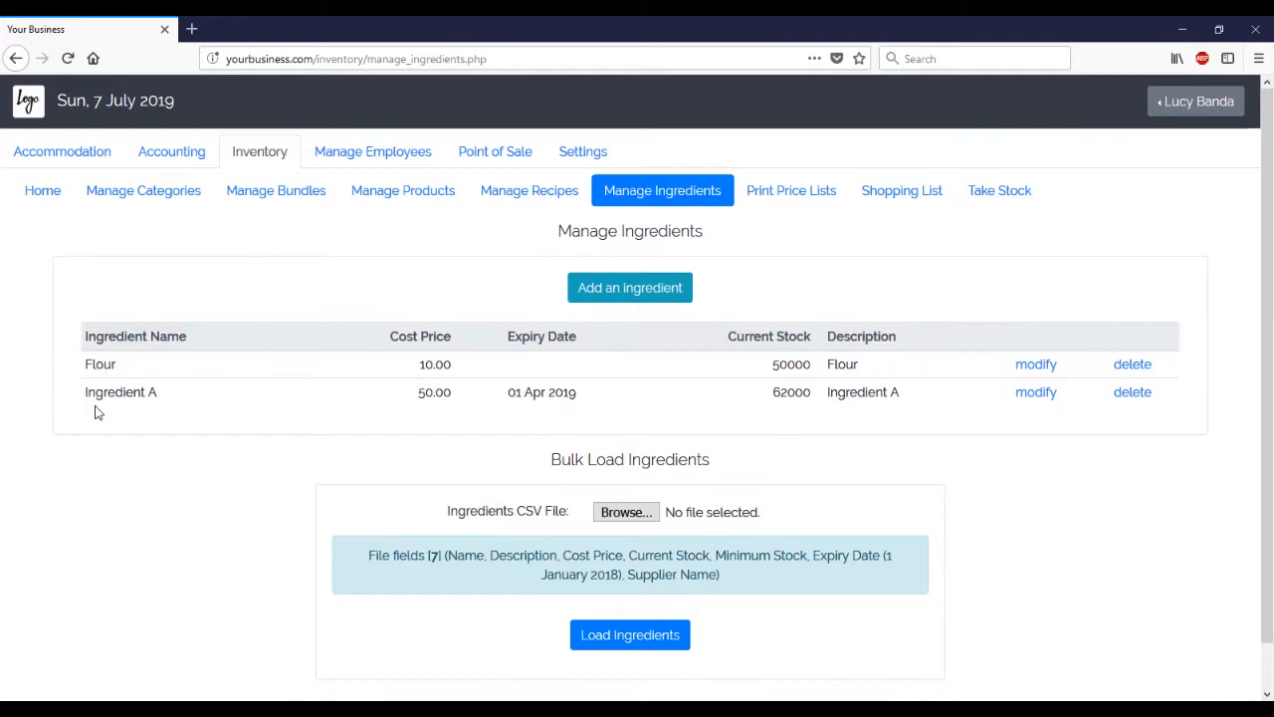
Change the cost price of Ingredient A to 70, save the update and return to the ingredient list
left_click(1039, 392)
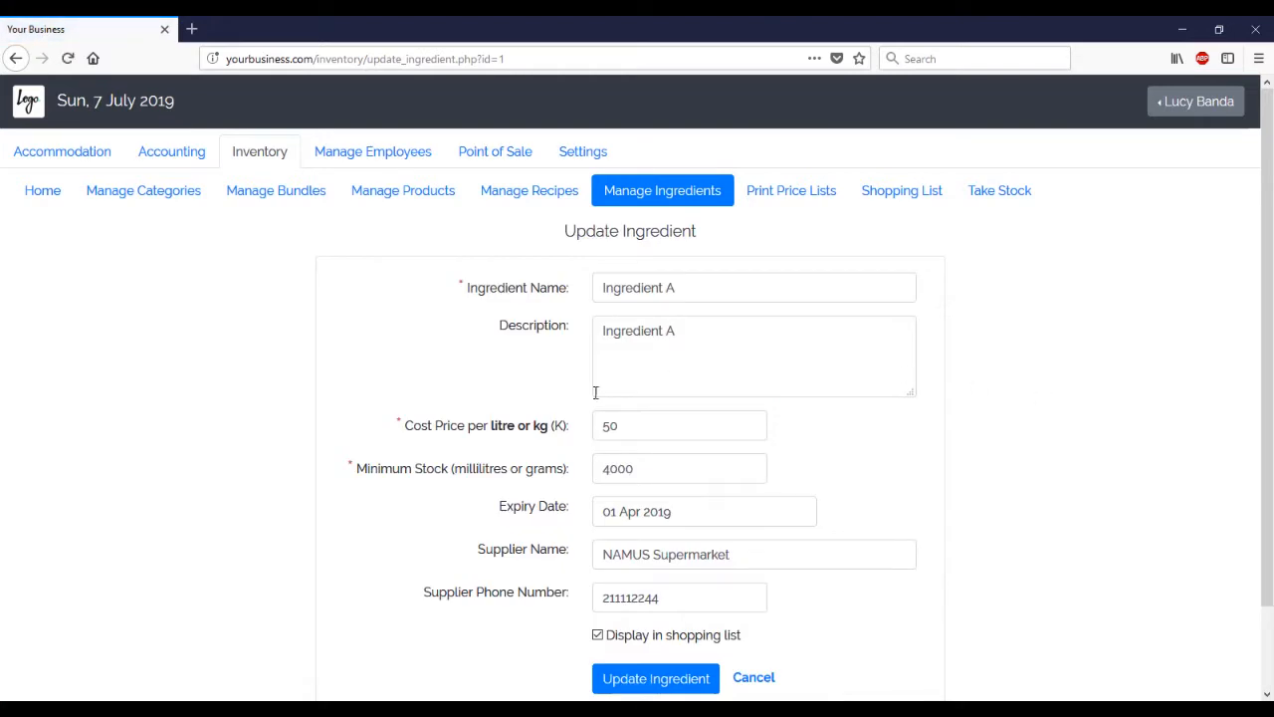
left_click(648, 422)
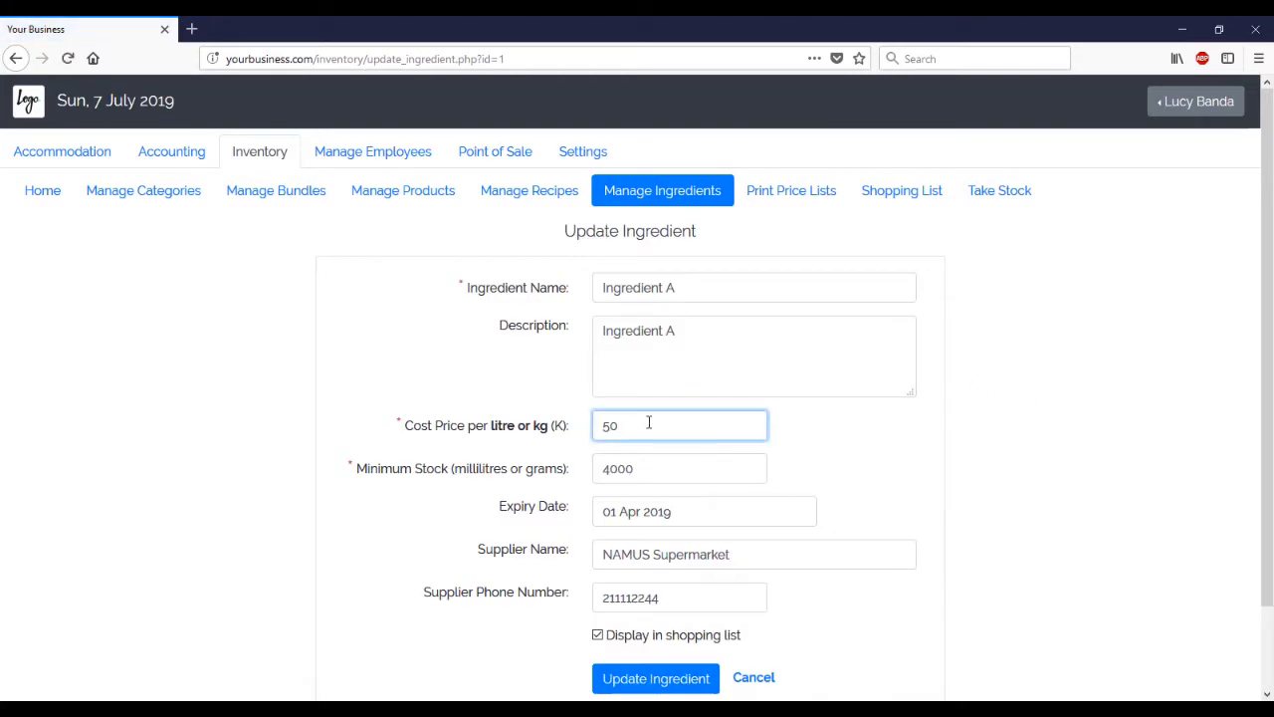
key("BackSpace")
key("BackSpace")
type("70")
left_click(646, 678)
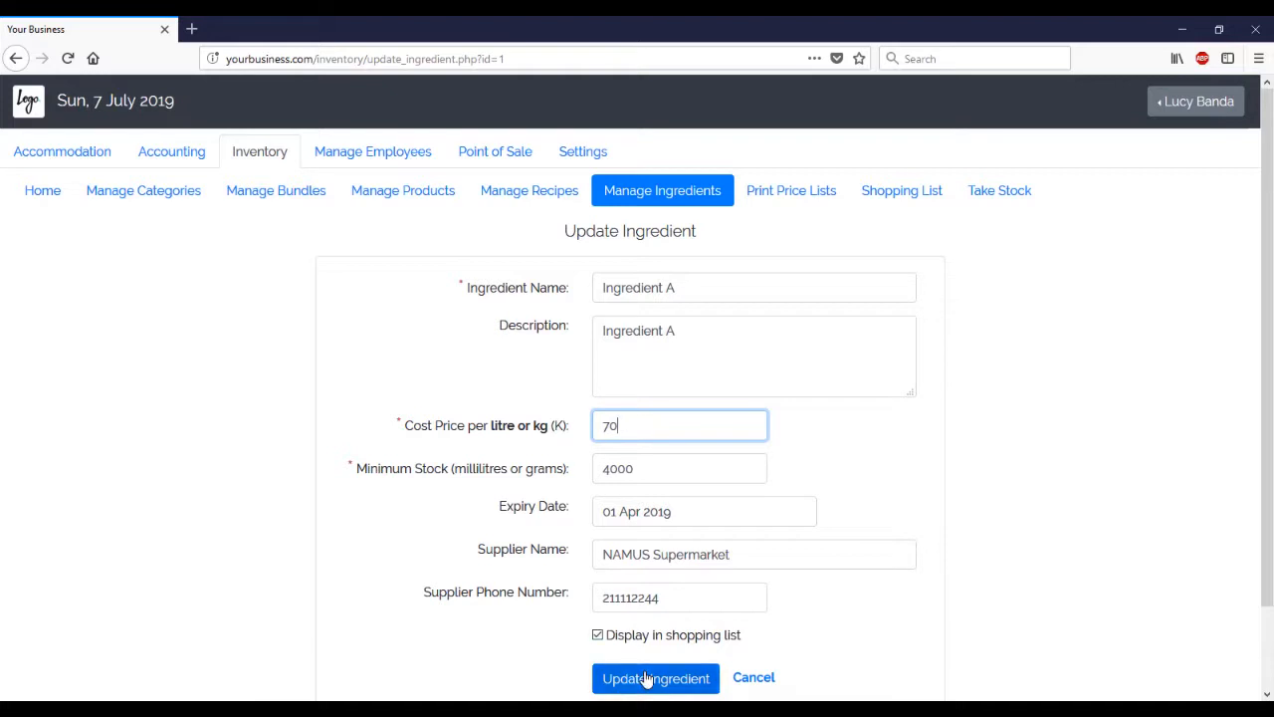
left_click(646, 263)
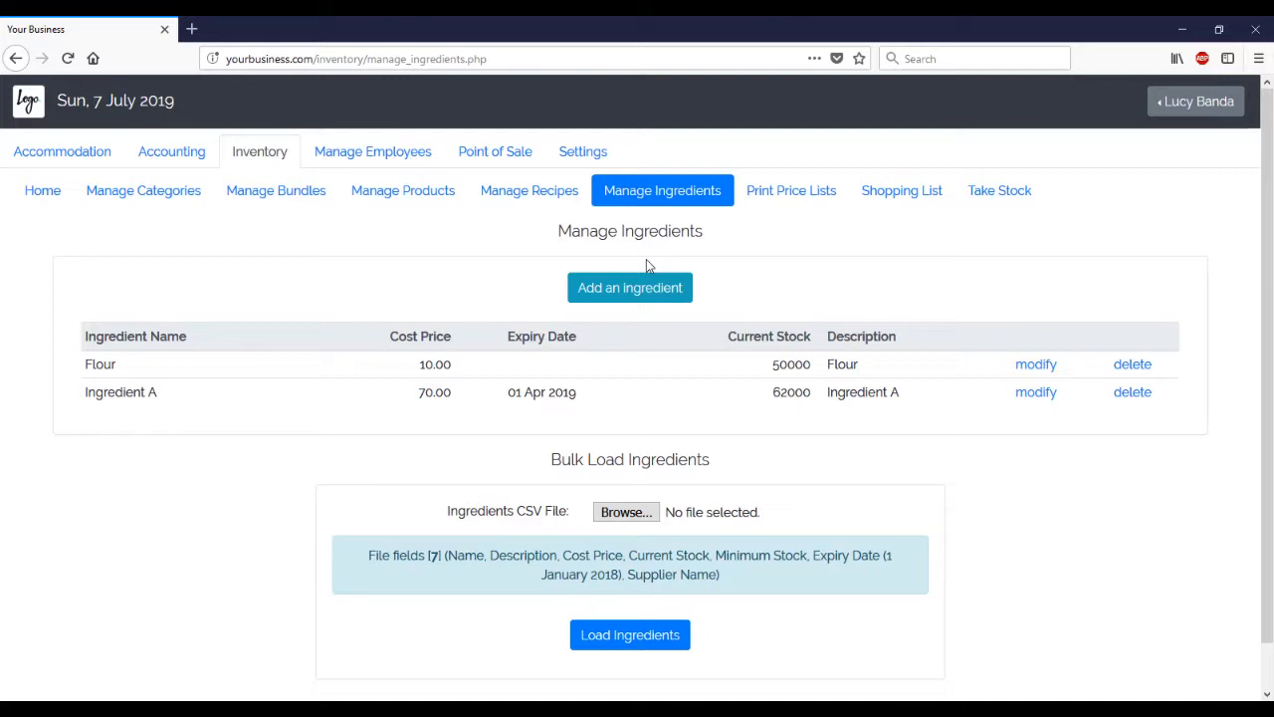
Start a new recipe with both its name and description set to "Bread"
left_click(566, 199)
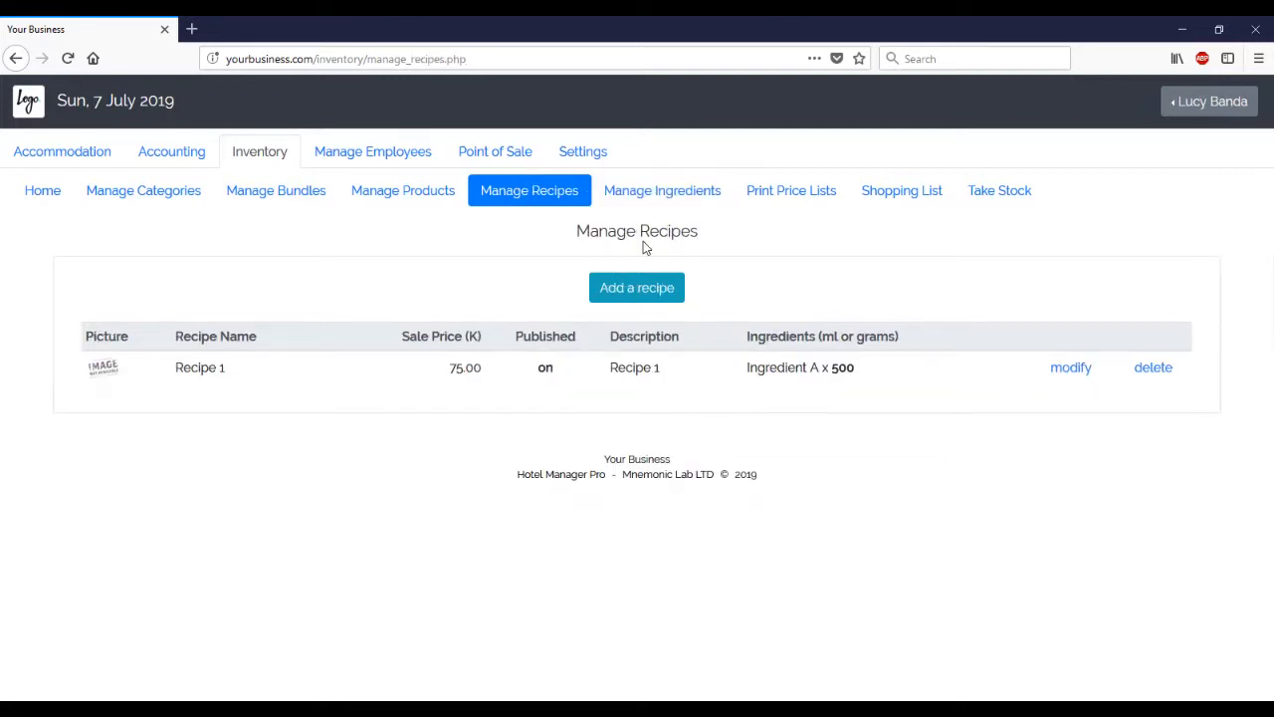
left_click(637, 287)
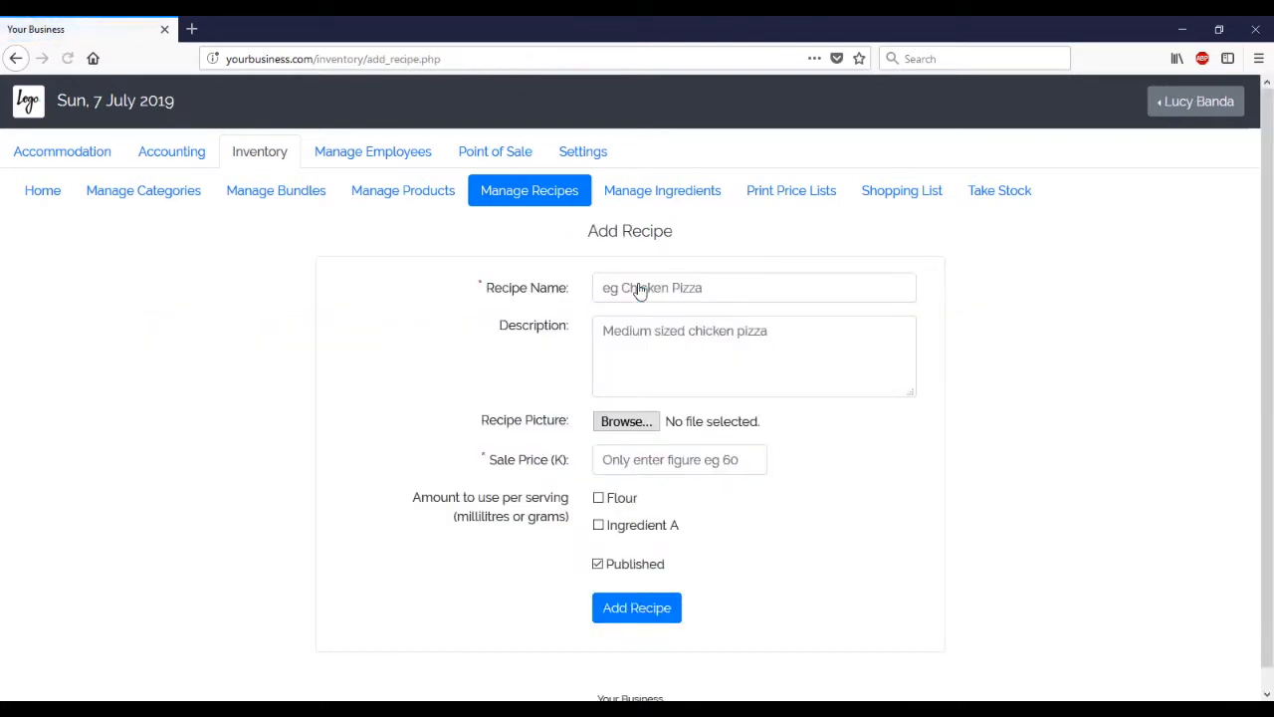
left_click(663, 287)
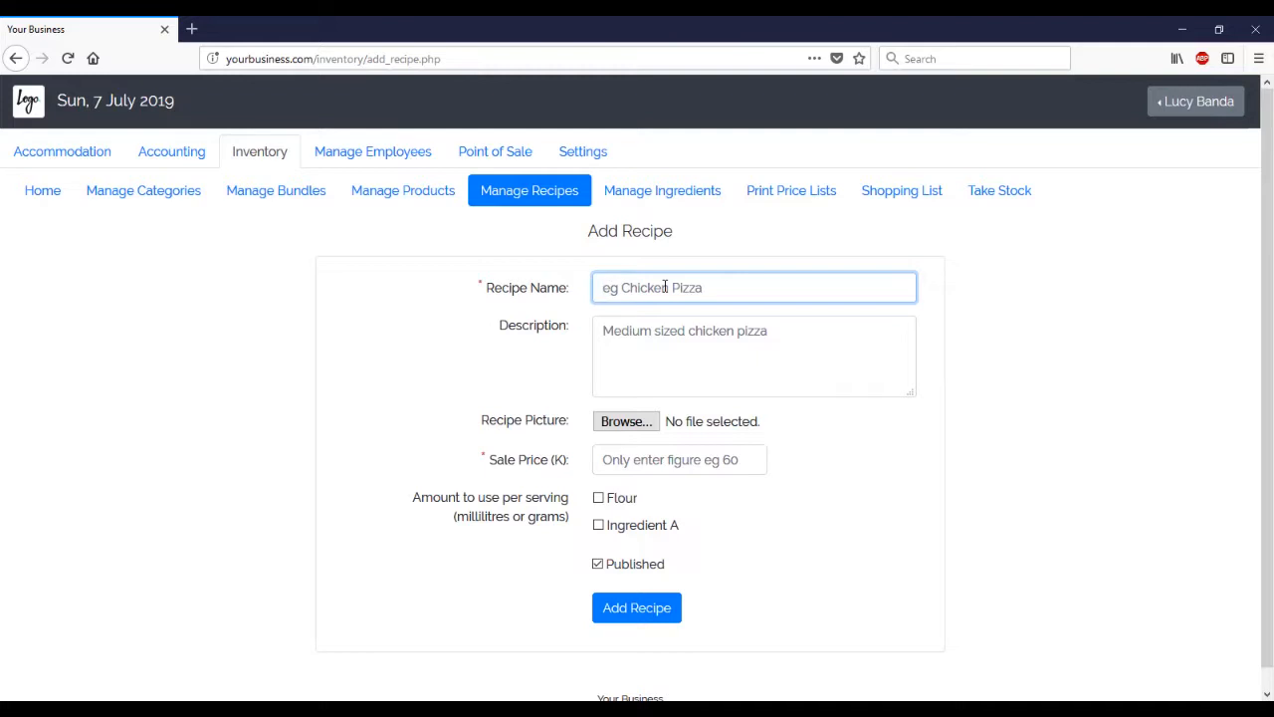
type("Bread")
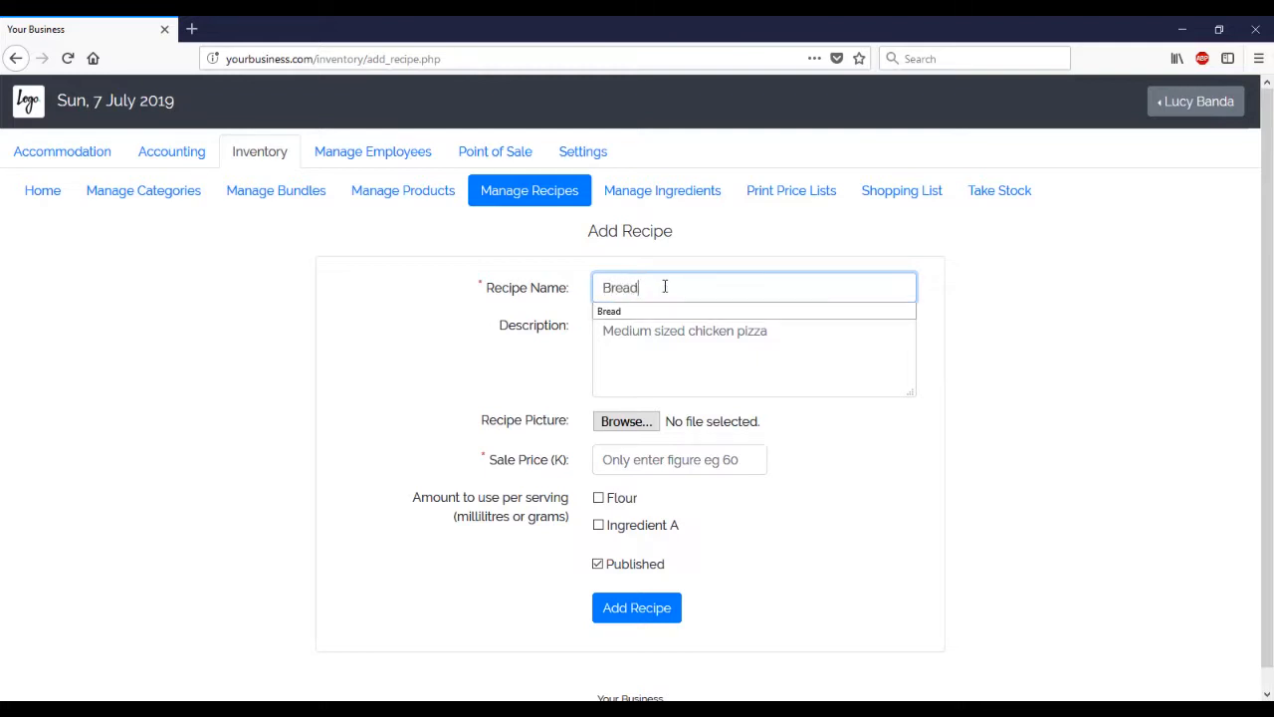
key("Tab")
type("Bred")
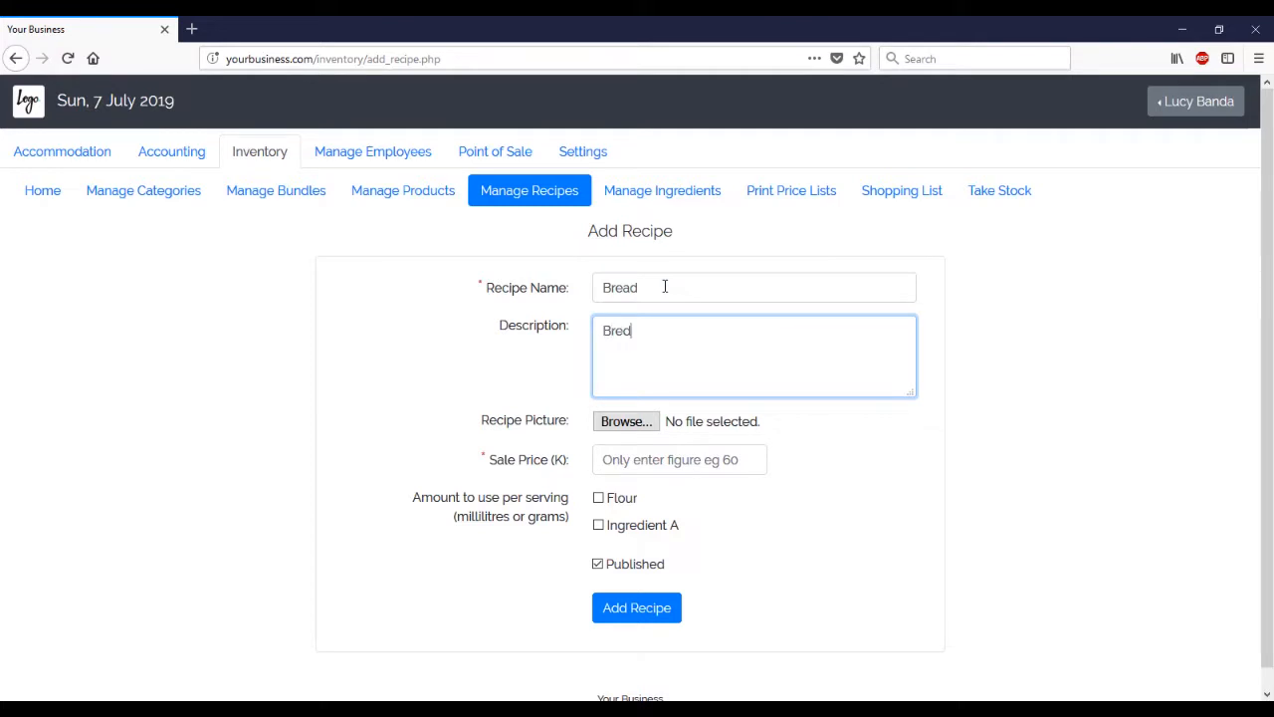
key("BackSpace")
type("ad")
key("Tab")
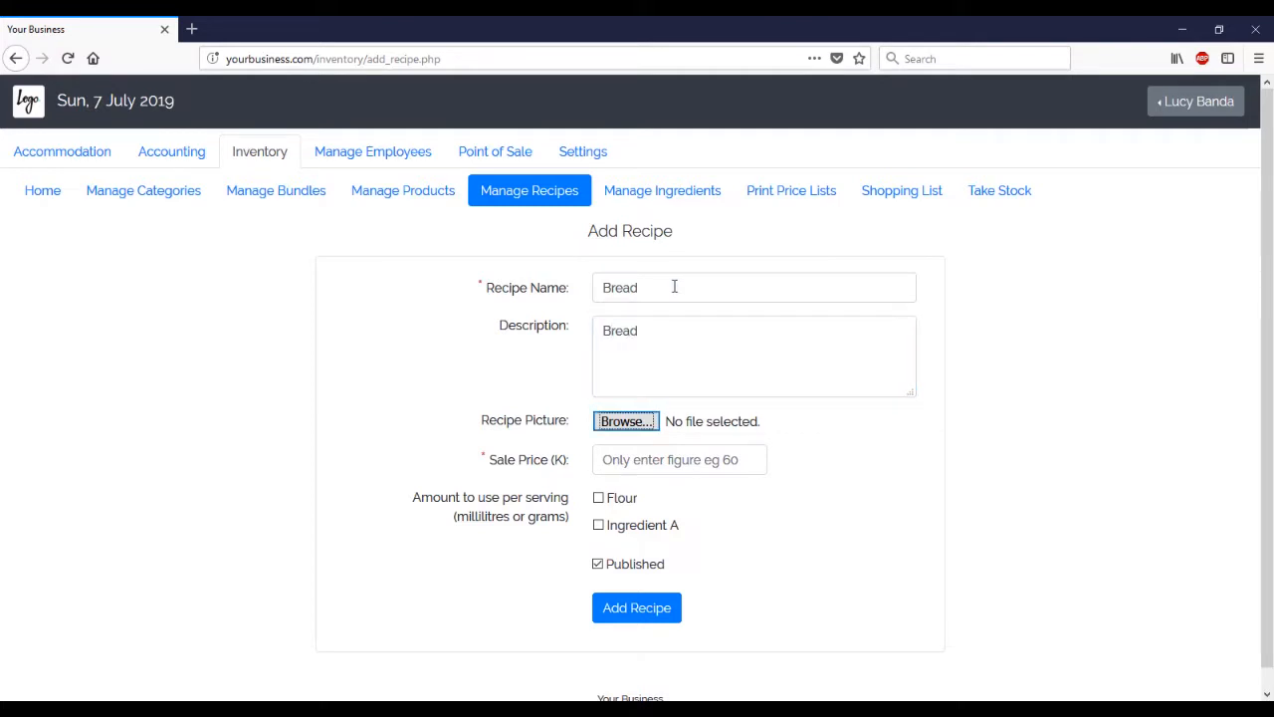
Set the Bread recipe's sale price to 10 with 400 grams of Flour per serving, and submit it, returning to the recipe list
key("Tab")
type("10")
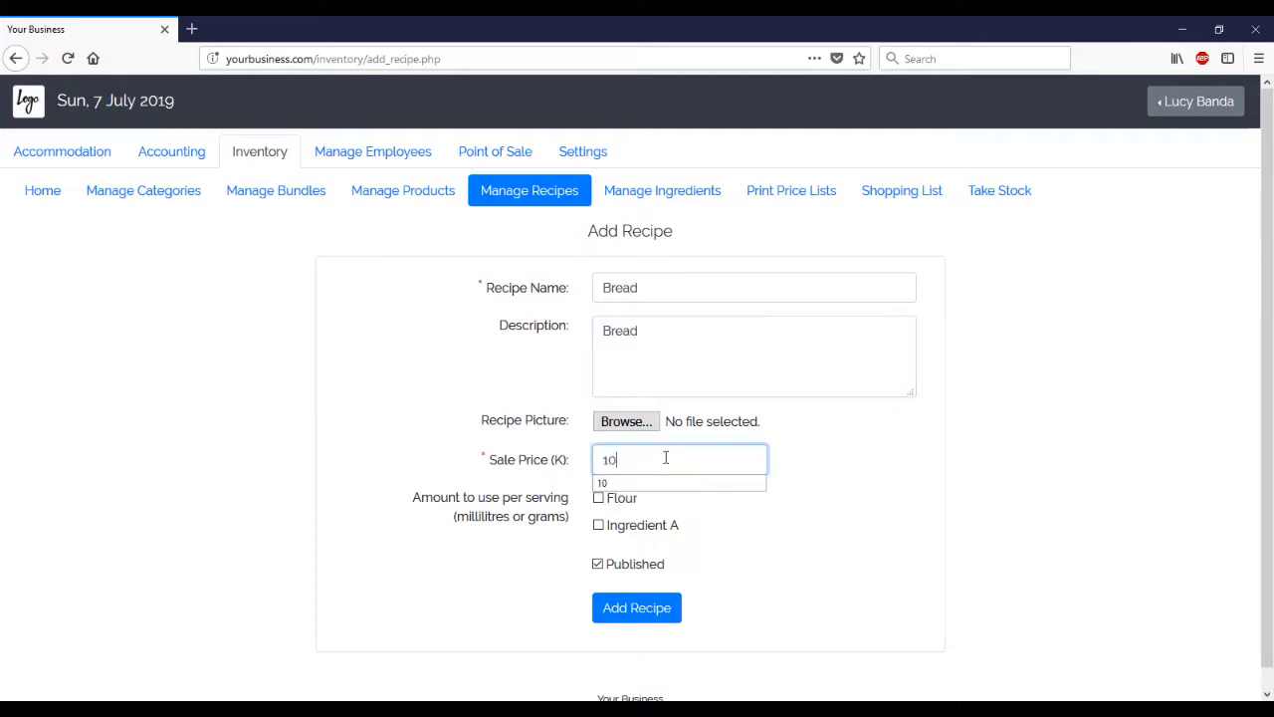
key("Tab")
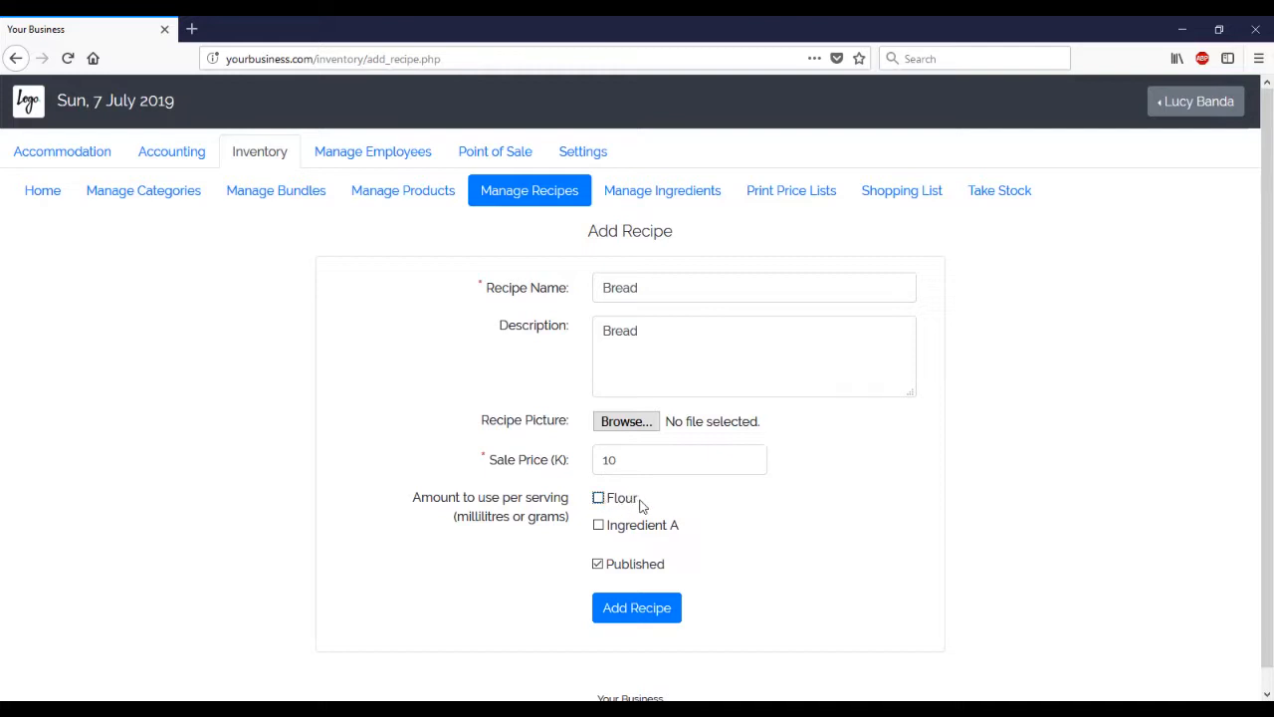
left_click(619, 500)
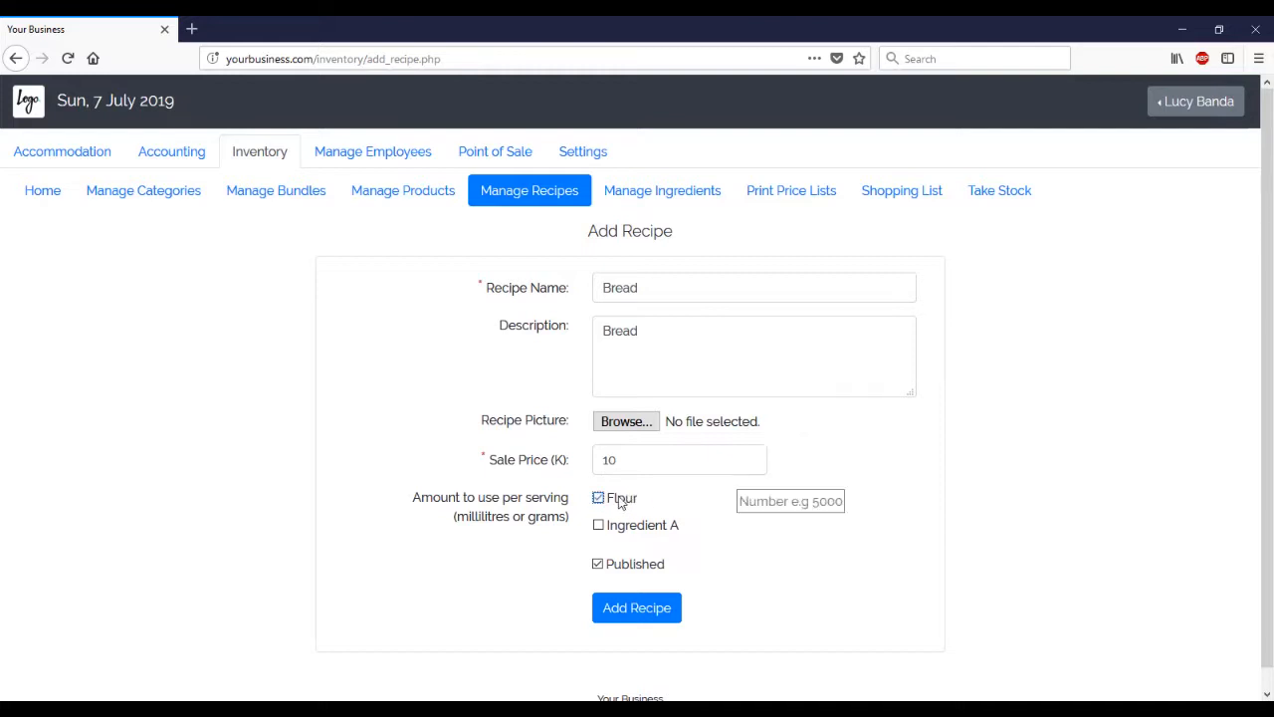
left_click(774, 500)
type("400")
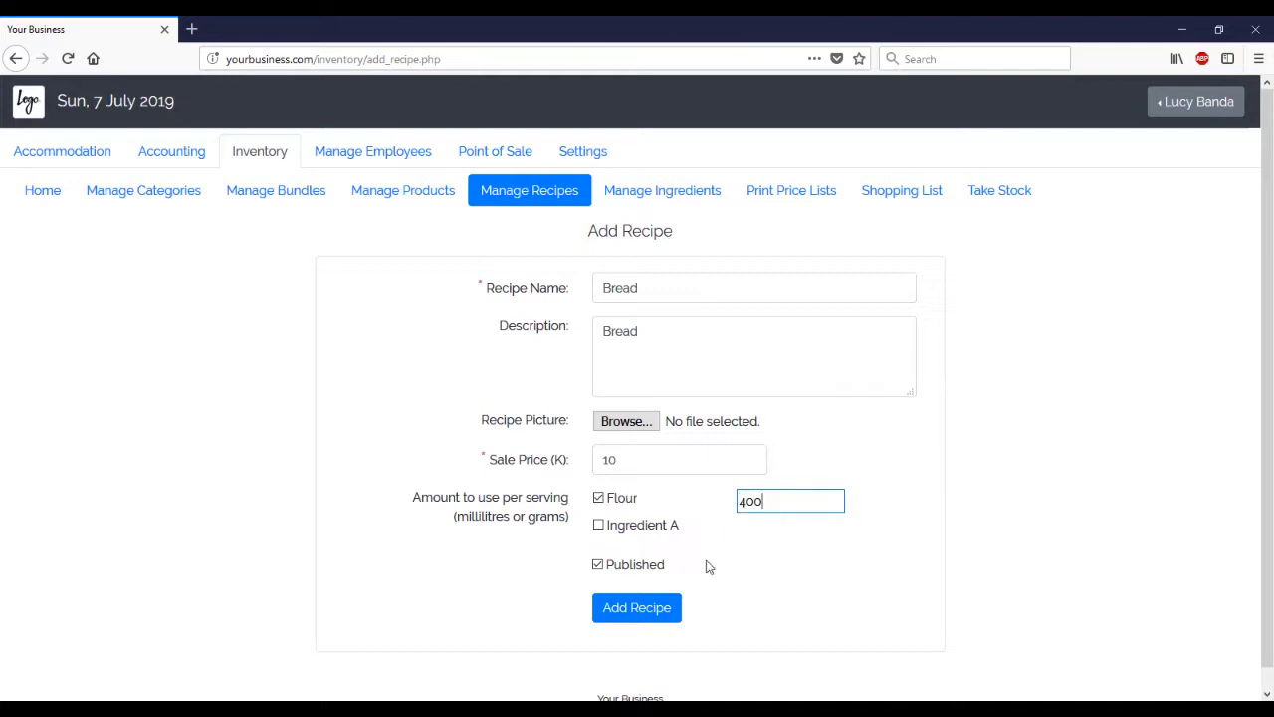
left_click(657, 614)
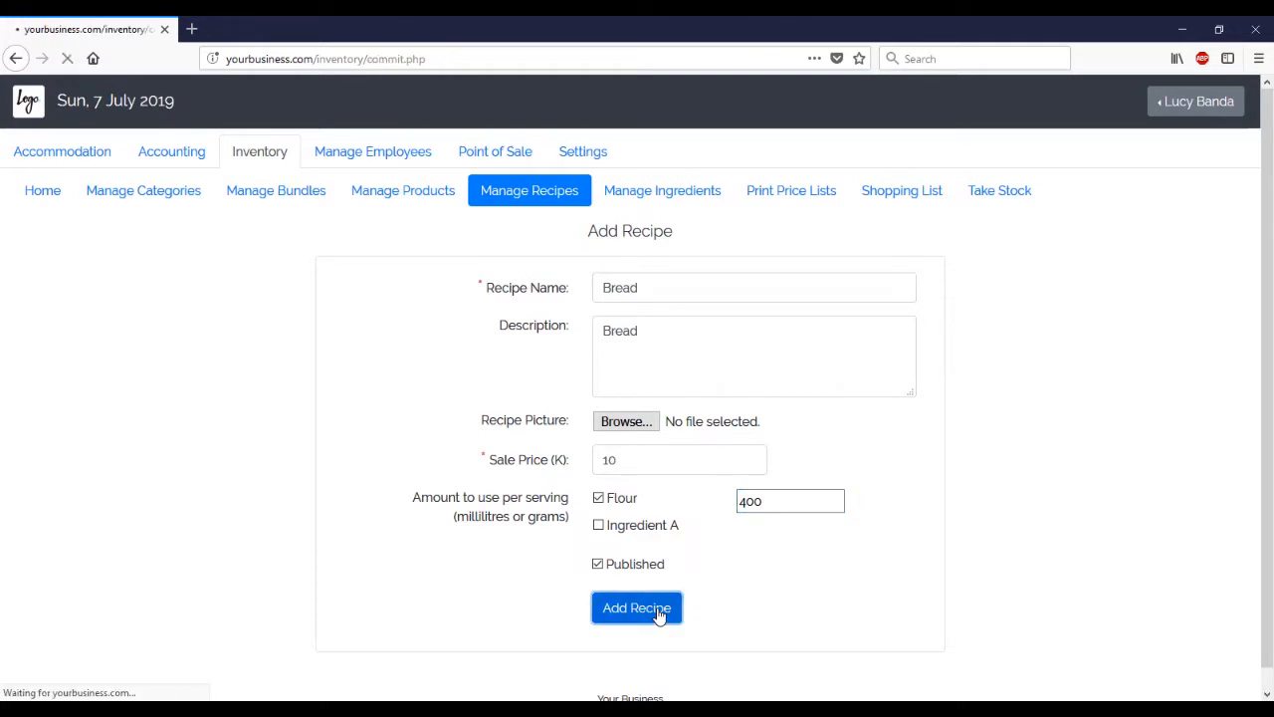
left_click(637, 261)
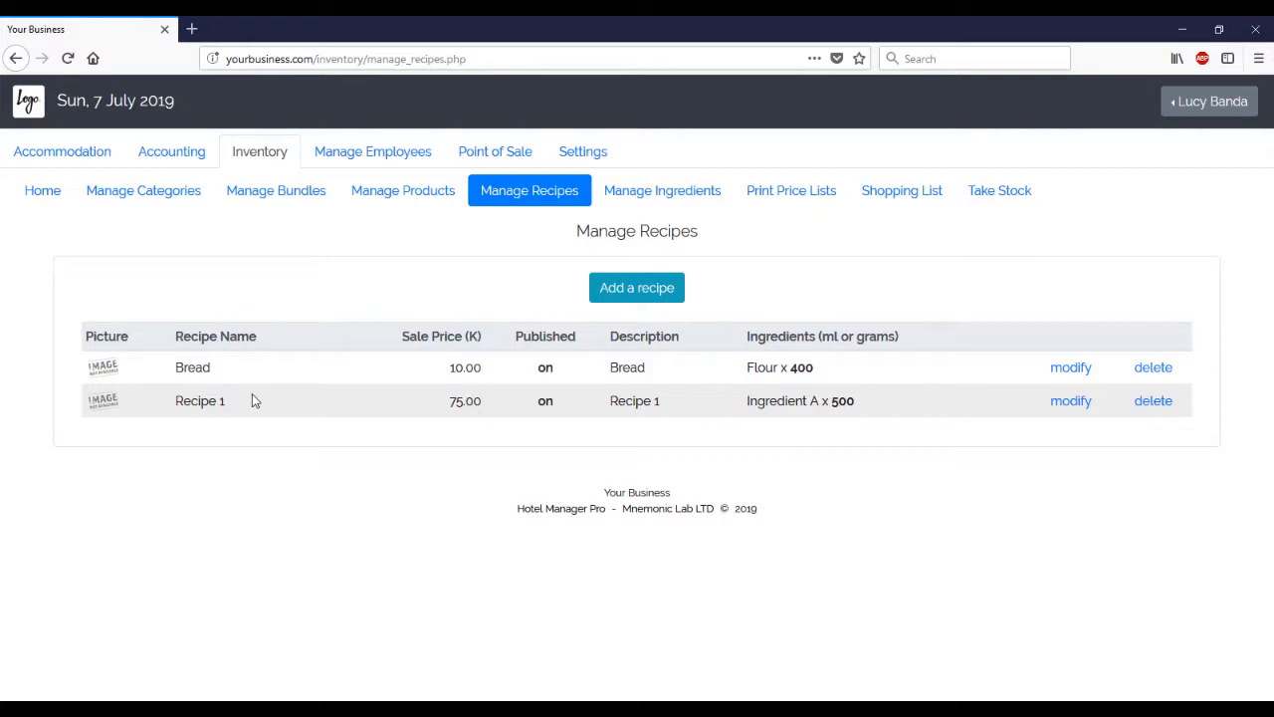
Add 200 grams of Flour per serving to Recipe 1, save the update and return to the recipe list
left_click(1085, 406)
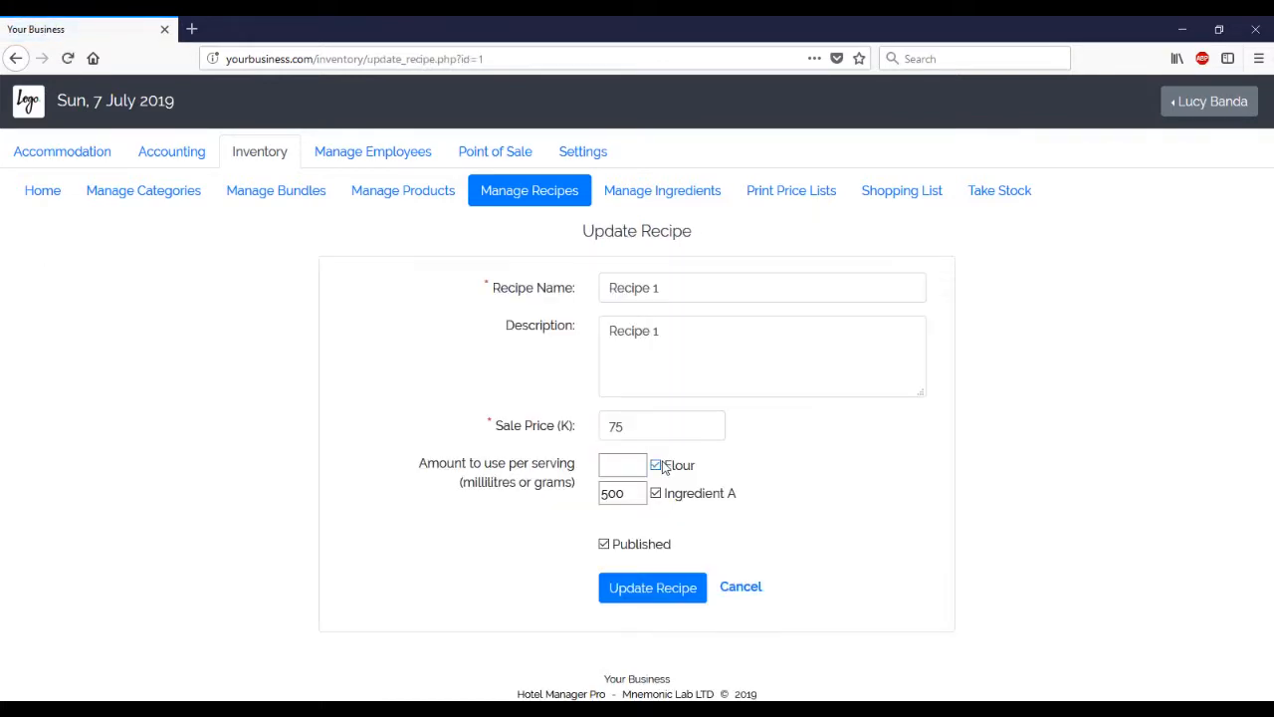
left_click(626, 462)
type("200")
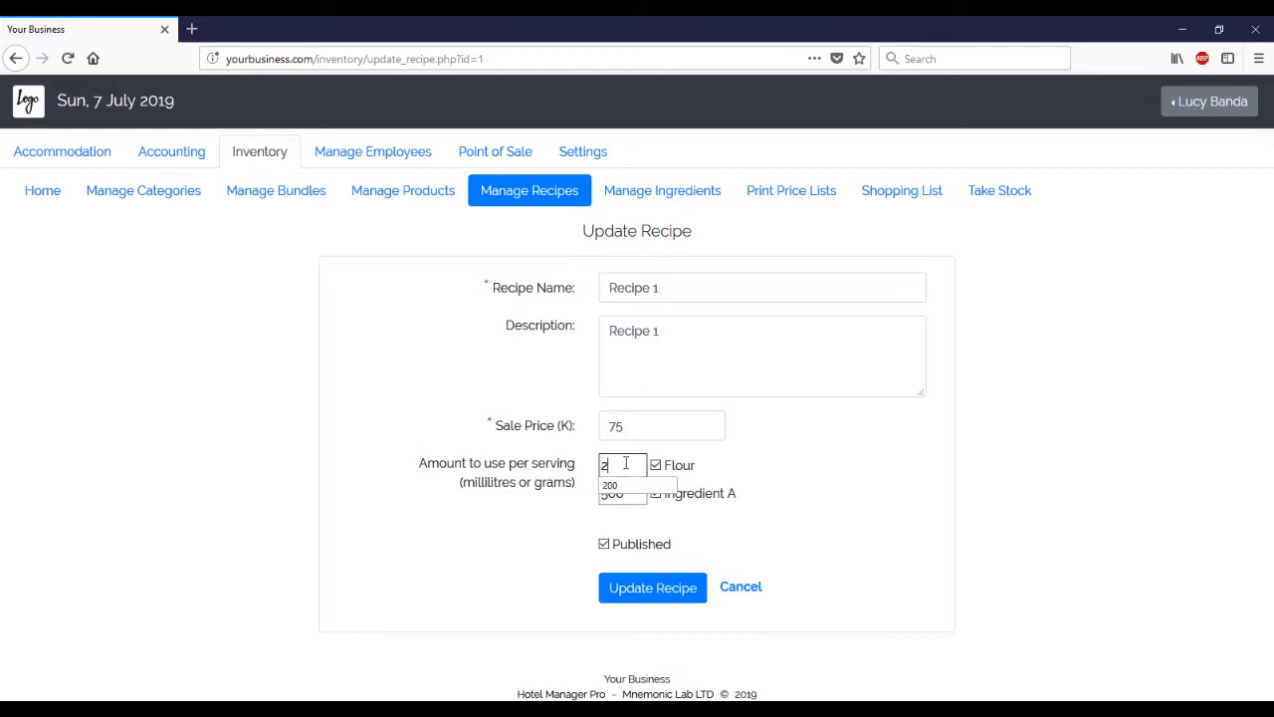
left_click(645, 594)
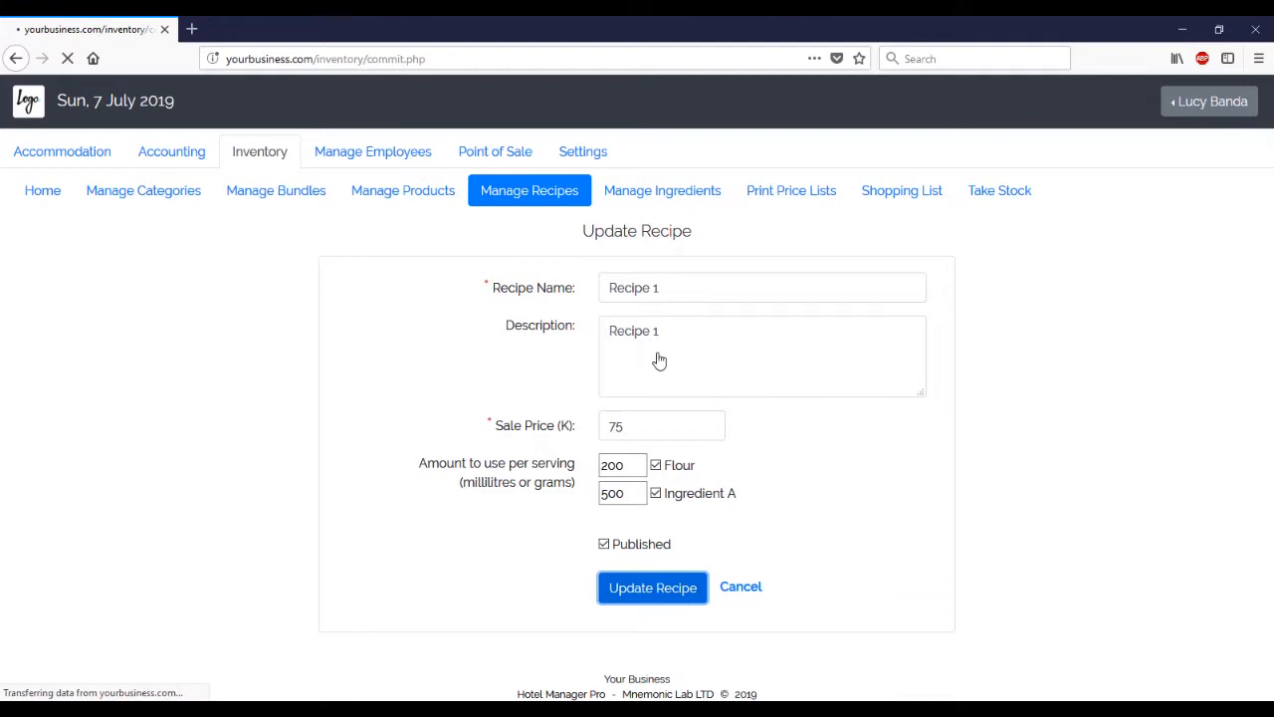
left_click(646, 260)
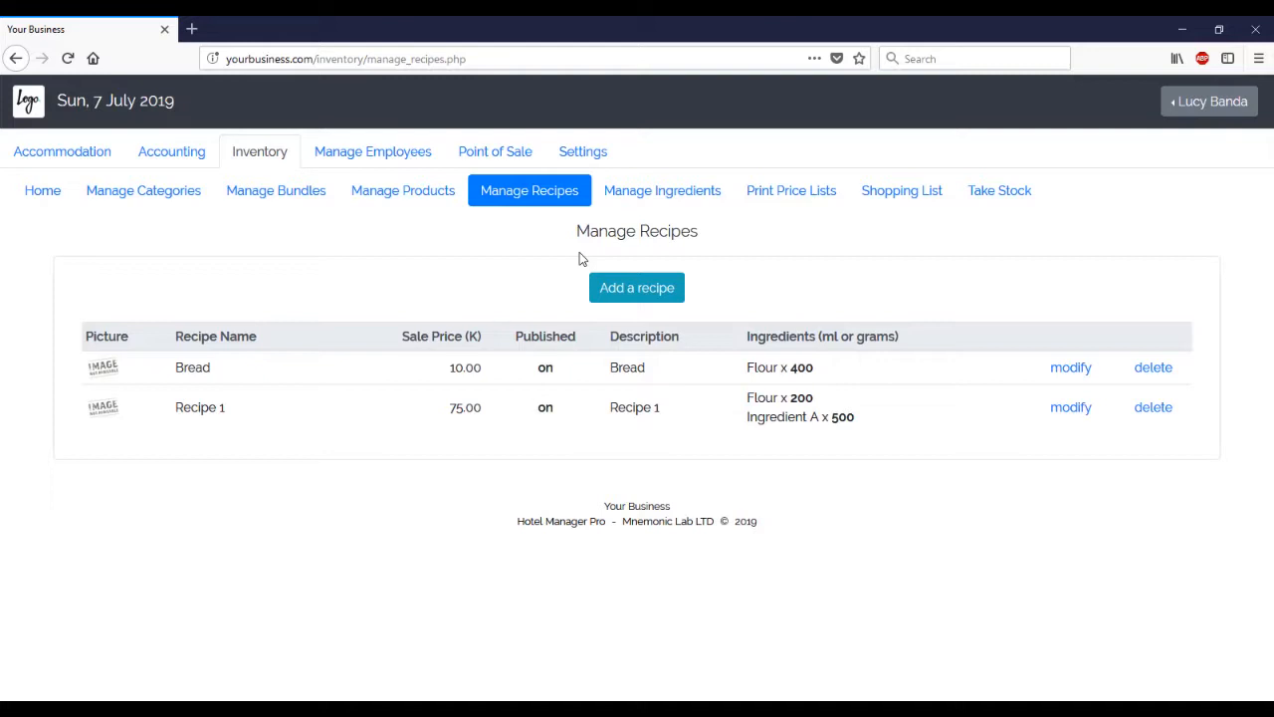
Start an inventory restock with 150 units of Coca Cola - 750ml and an expiry date of 31 Oct 2019
left_click(269, 150)
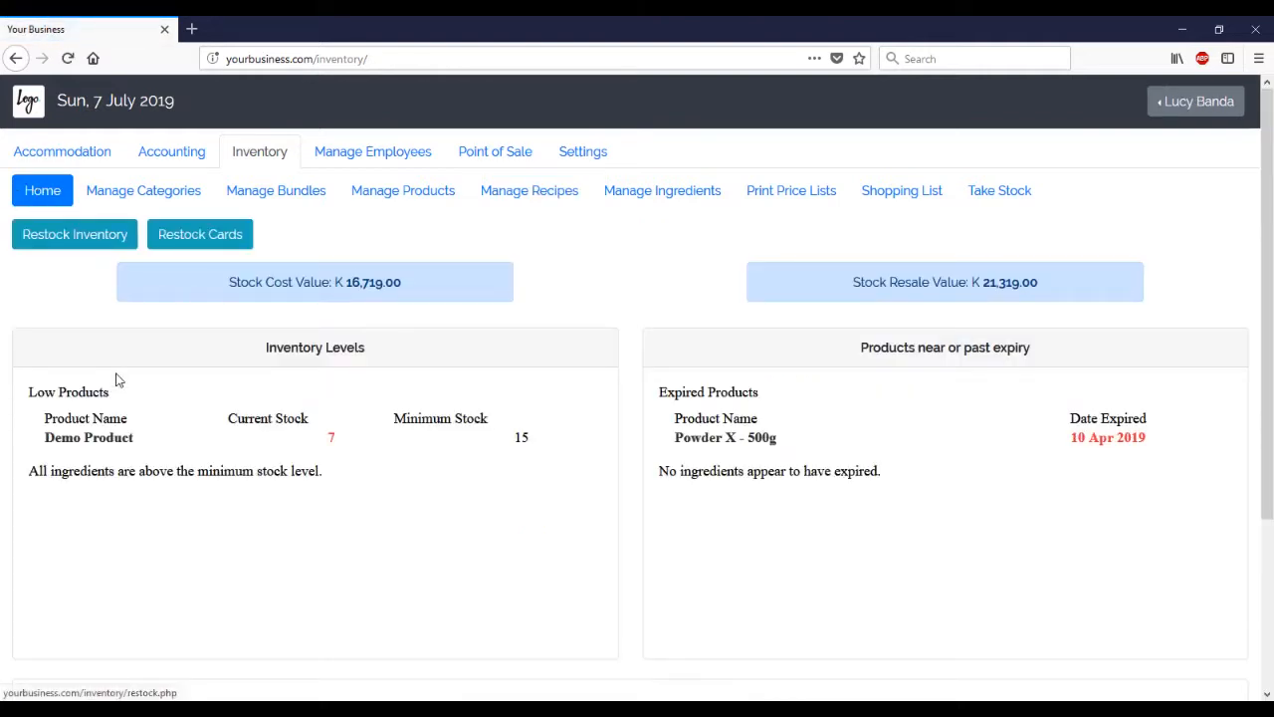
left_click(68, 239)
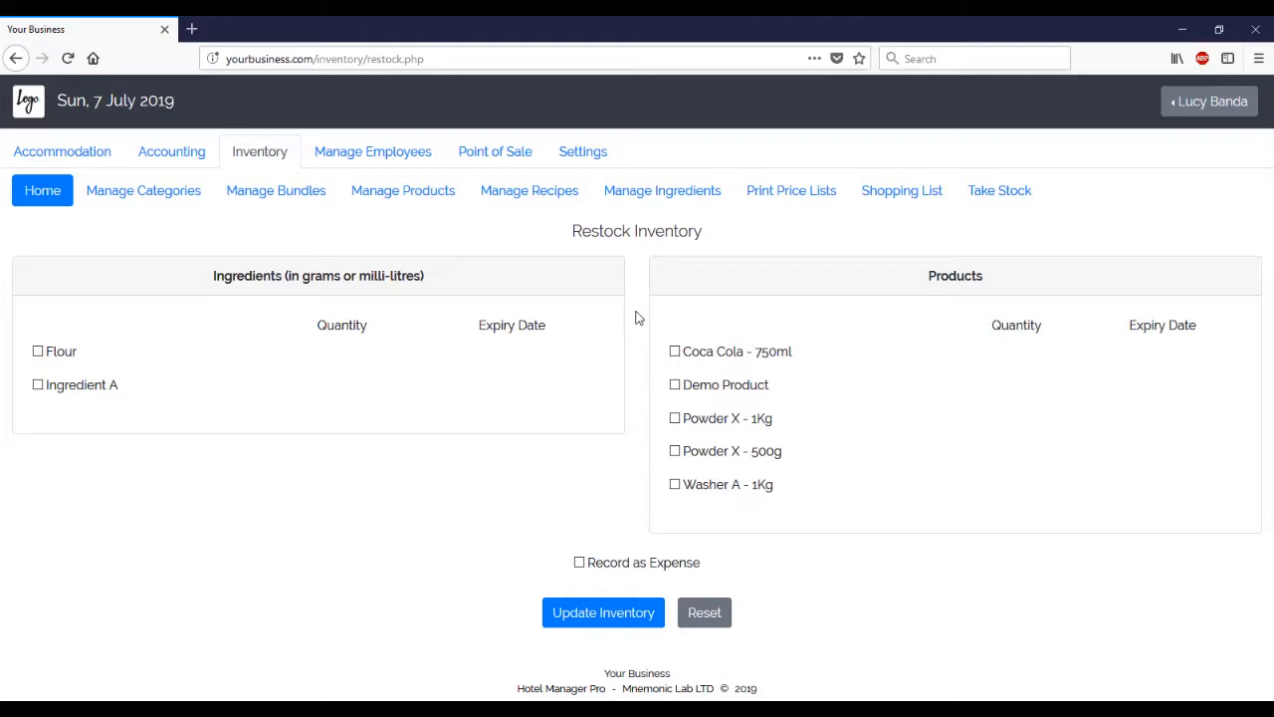
left_click(695, 354)
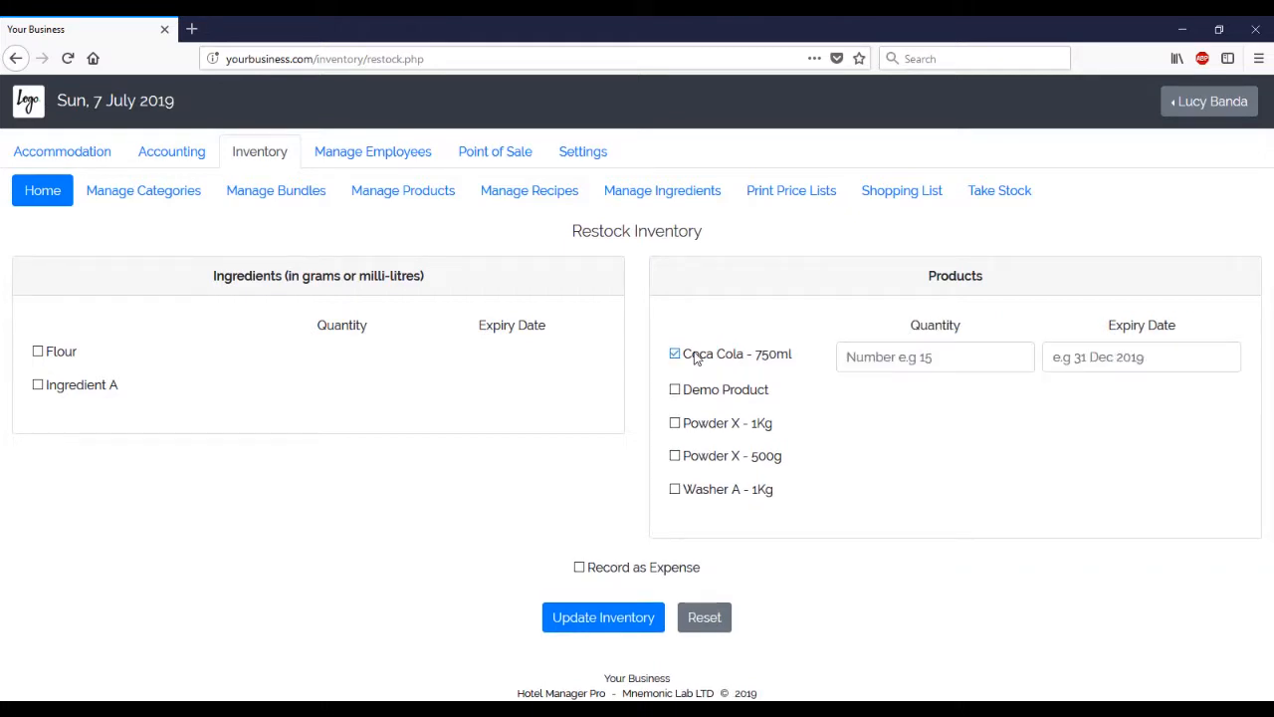
left_click(972, 355)
type("150")
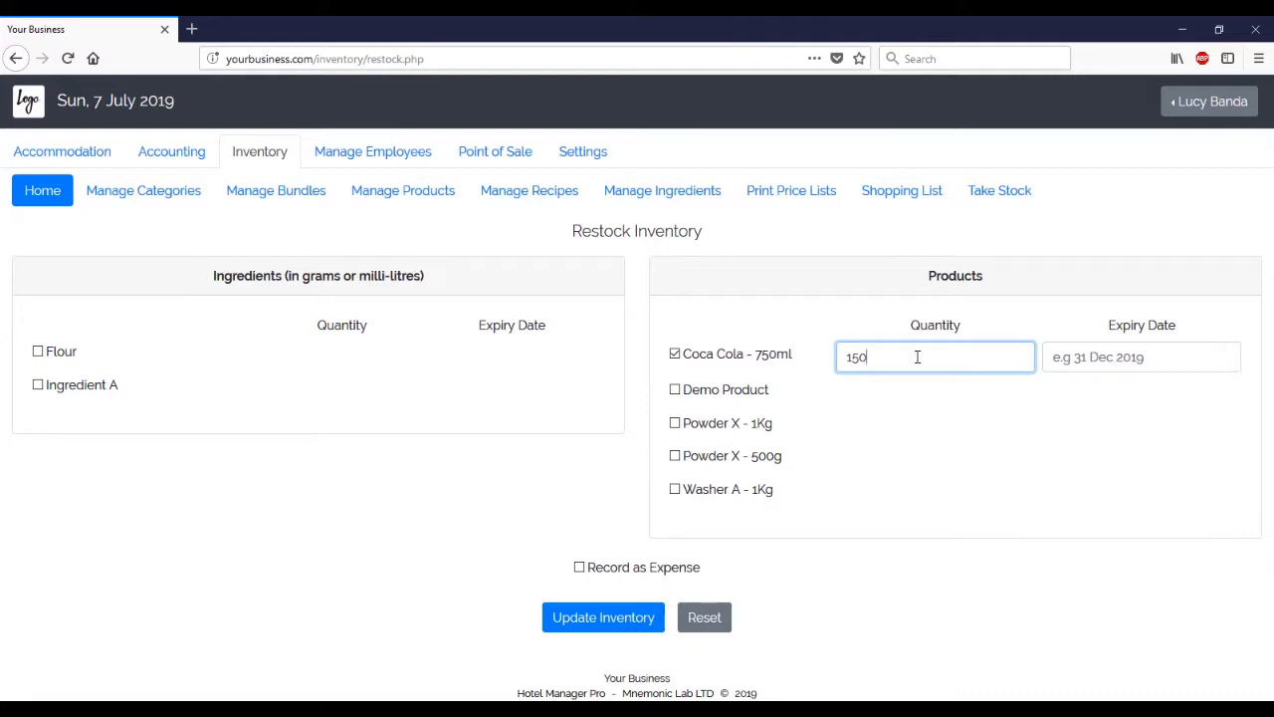
left_click(1172, 356)
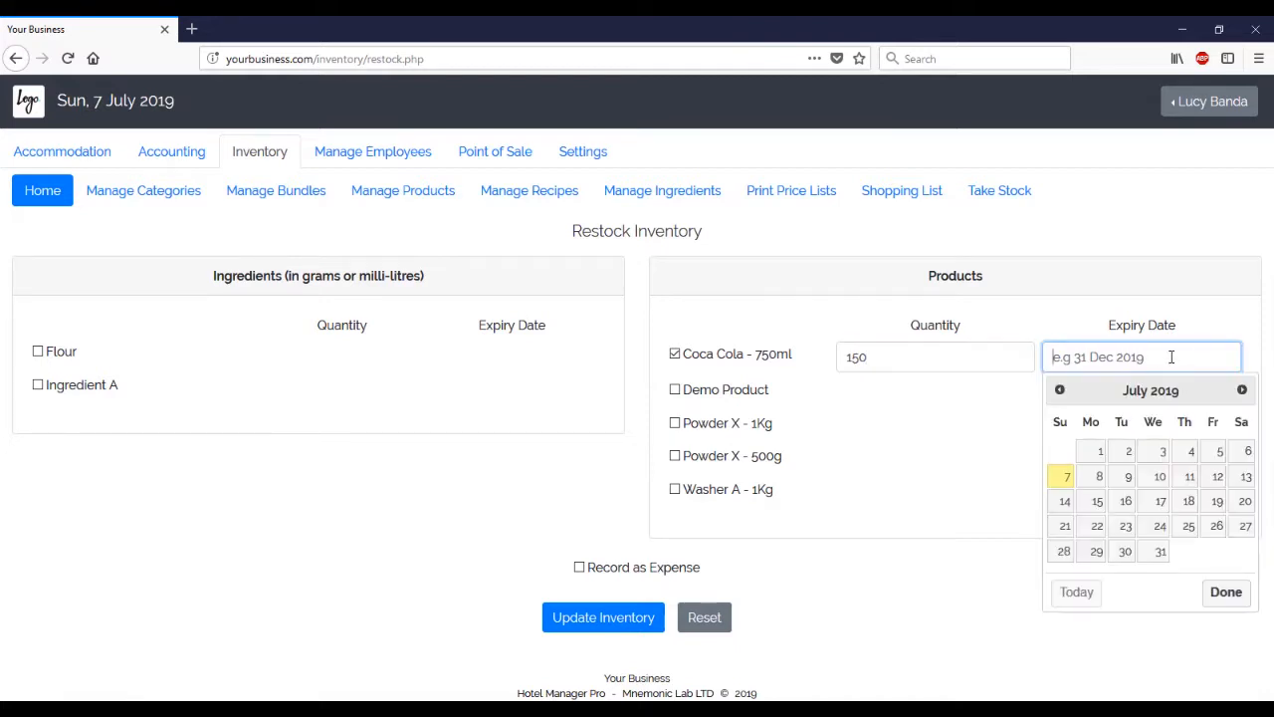
left_click(1243, 389)
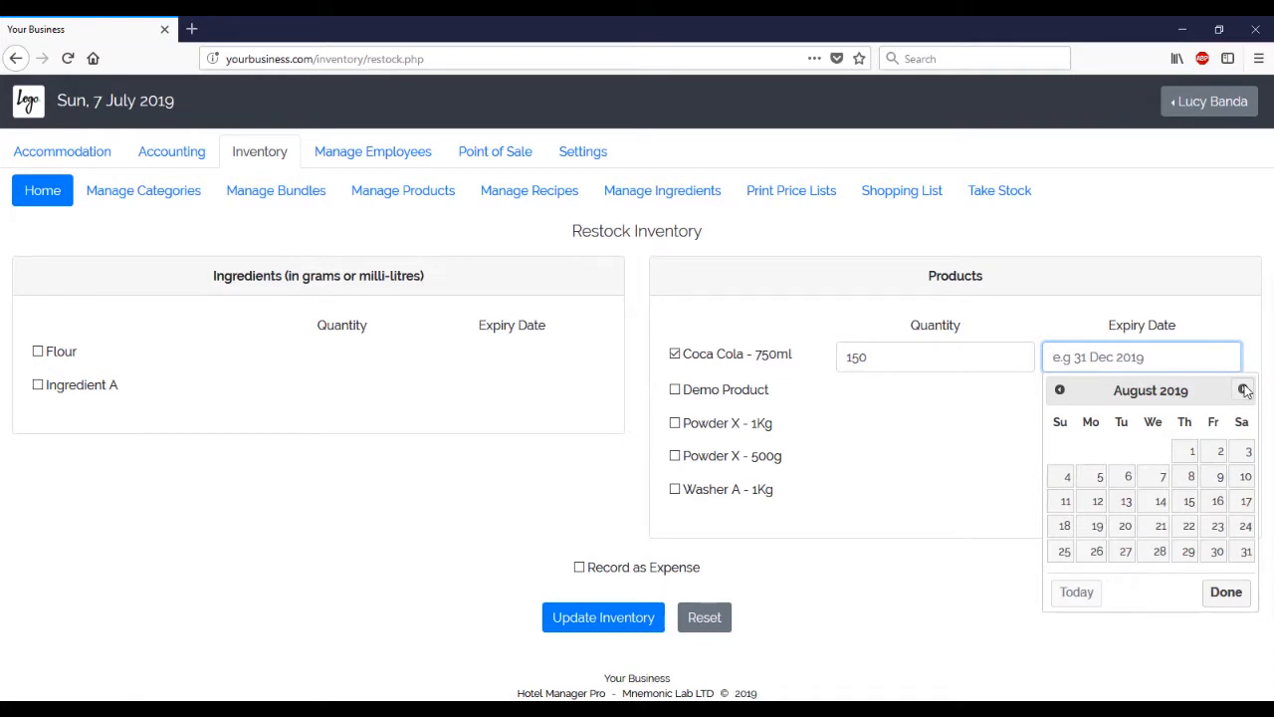
left_click(1243, 390)
left_click(1242, 389)
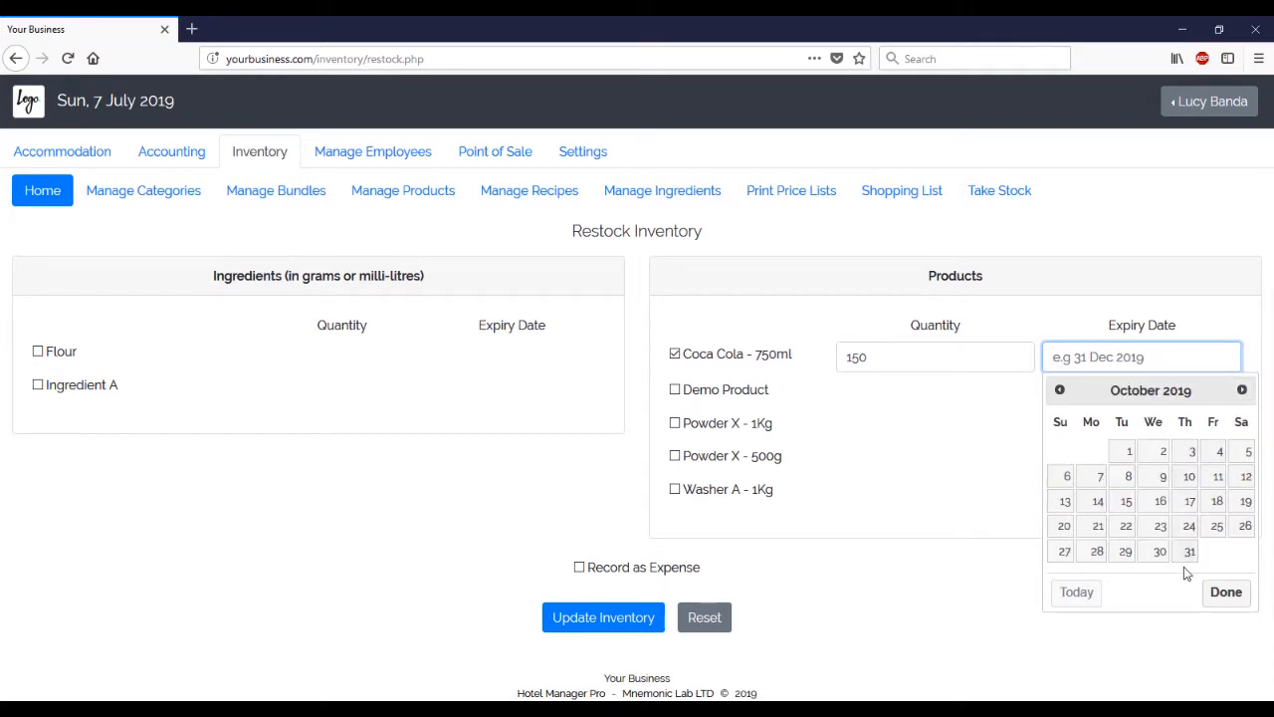
left_click(1189, 552)
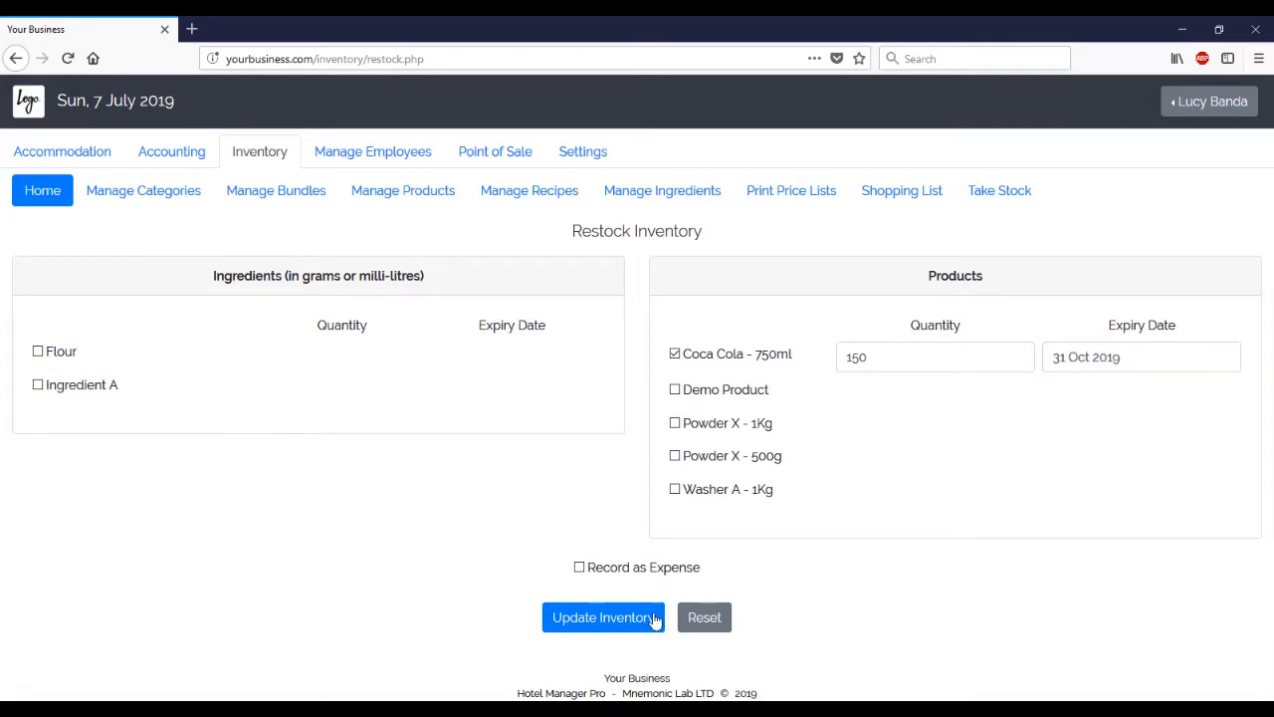
Include 50 units of Powder X - 1Kg and 150 of Washer A - 1Kg in the restock, and mark it as an expense
left_click(715, 427)
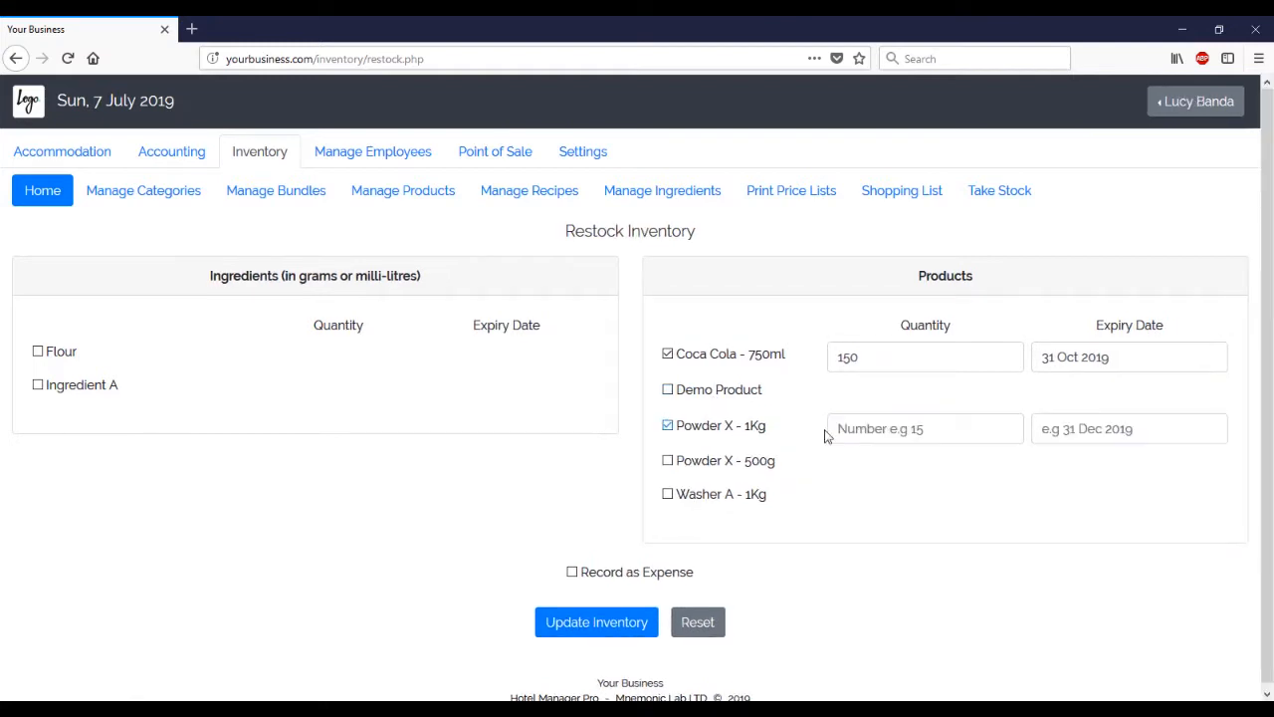
left_click(929, 429)
type("50")
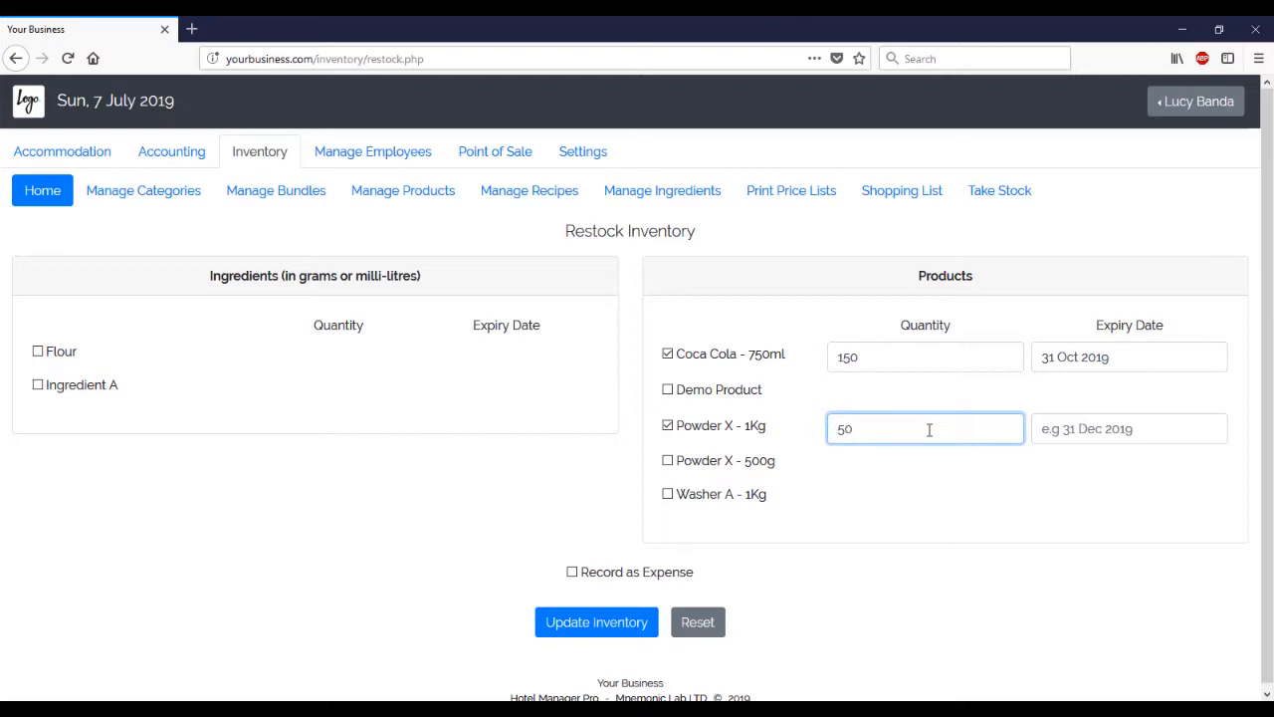
left_click(734, 504)
left_click(915, 497)
type("150")
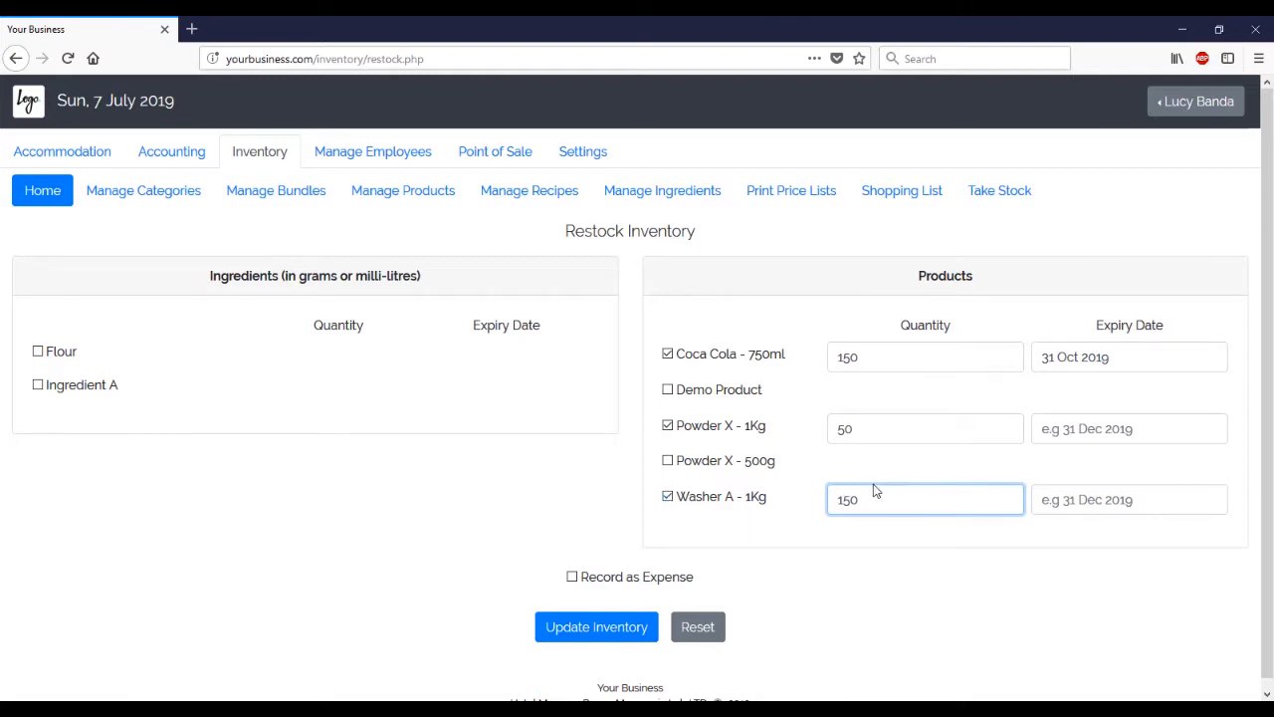
left_click(642, 578)
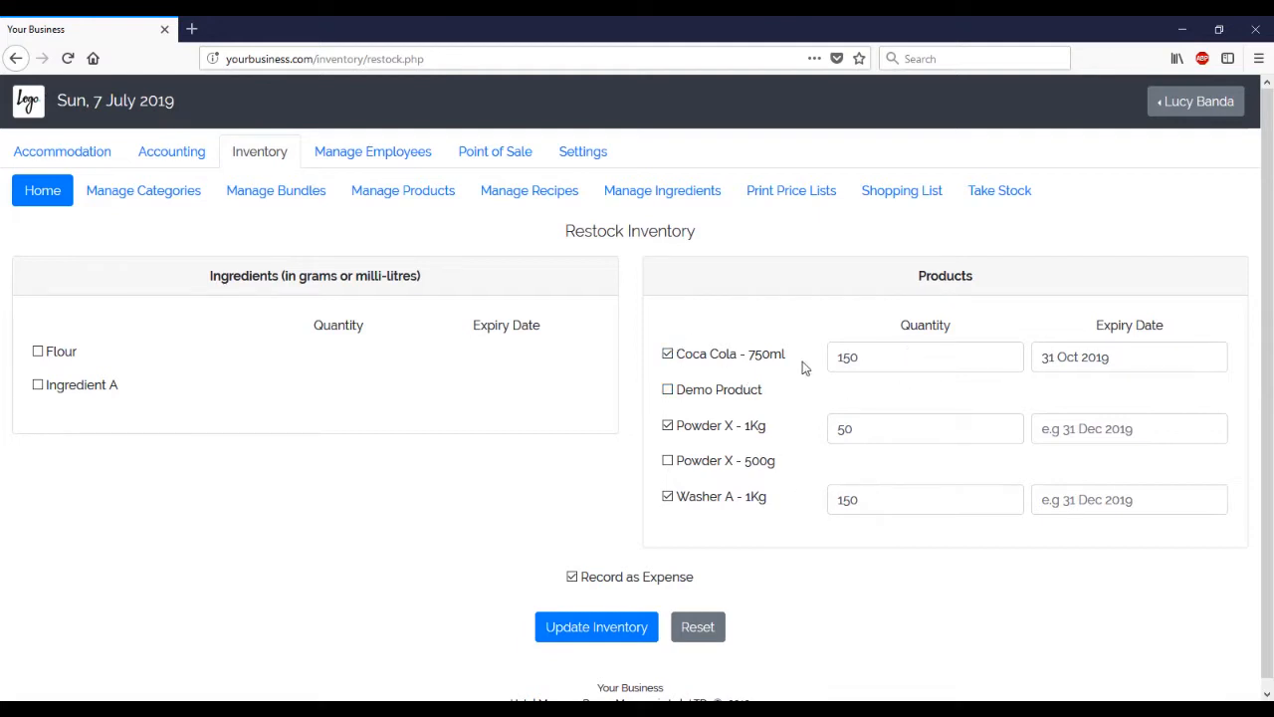
Add 100000 grams of Flour to the restock and submit the inventory update, returning to the inventory home page
left_click(60, 357)
left_click(301, 355)
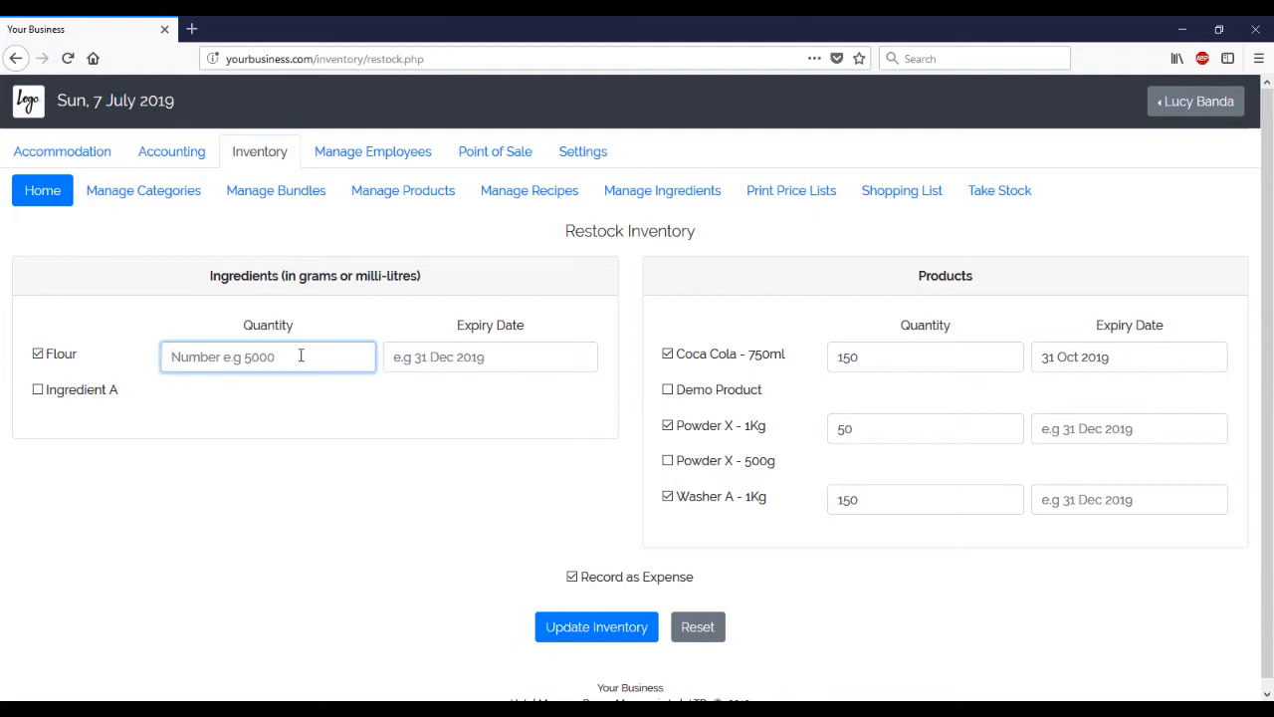
type("100000")
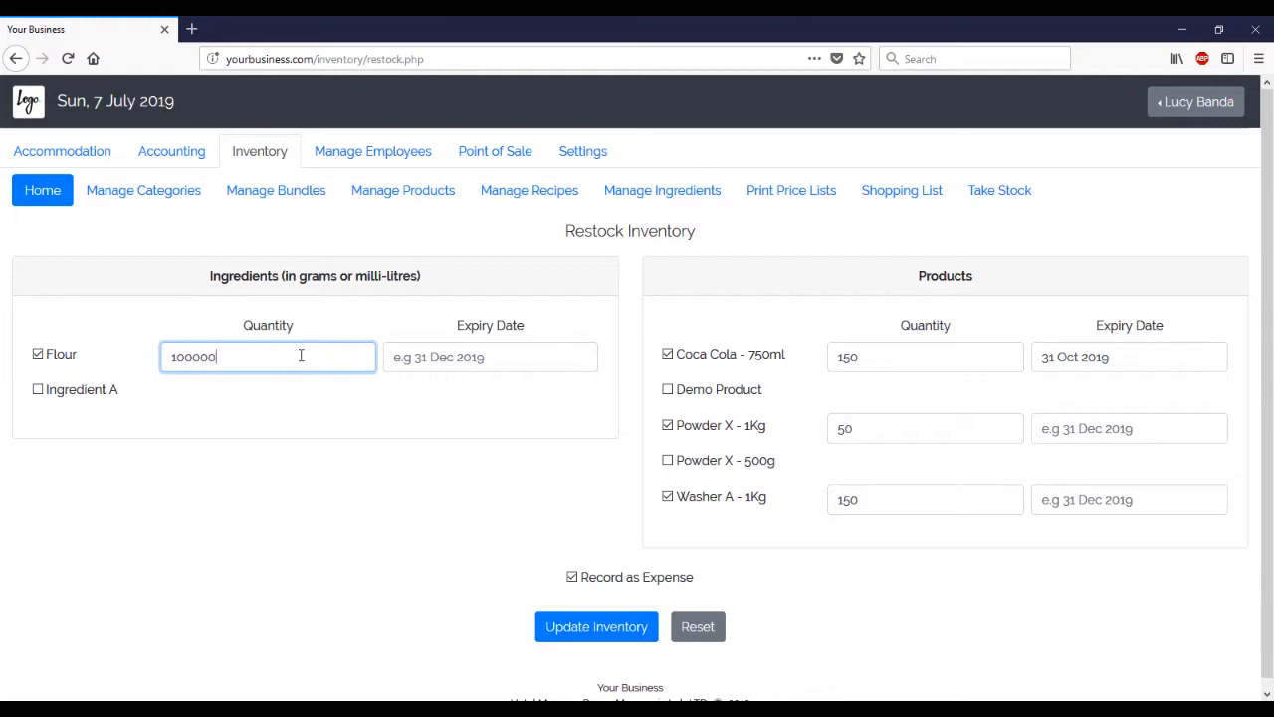
left_click(596, 627)
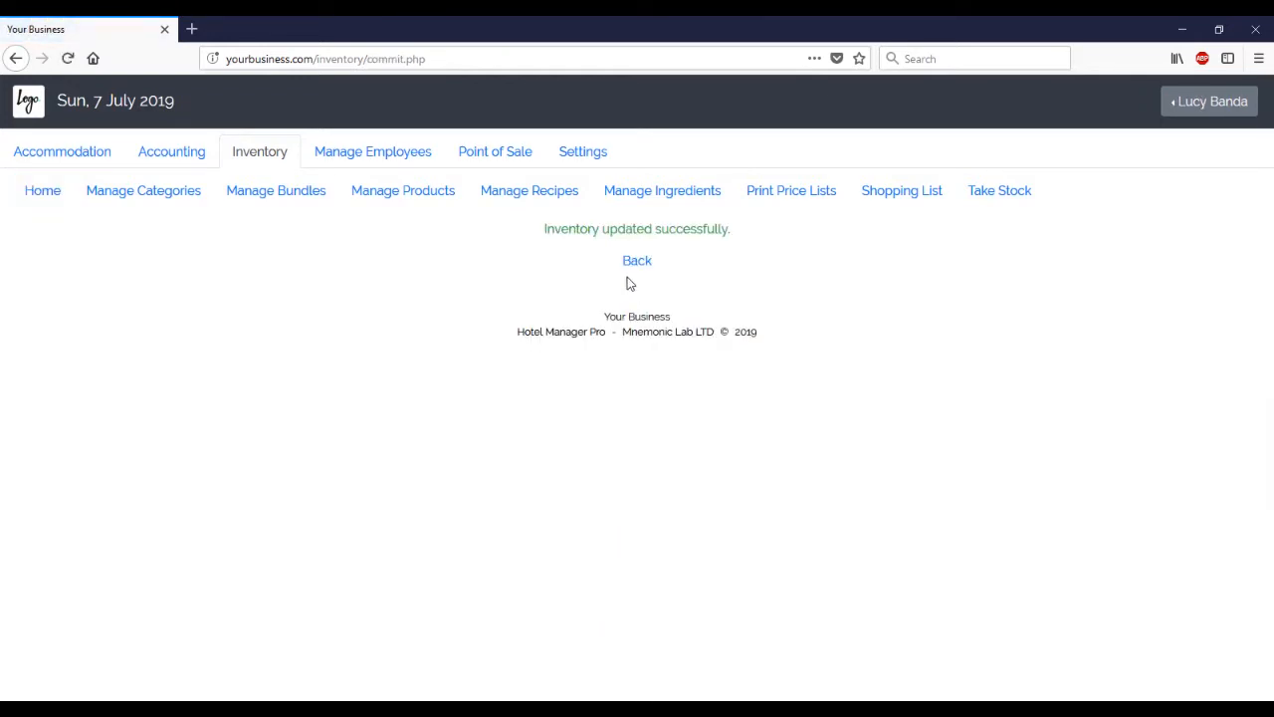
left_click(631, 263)
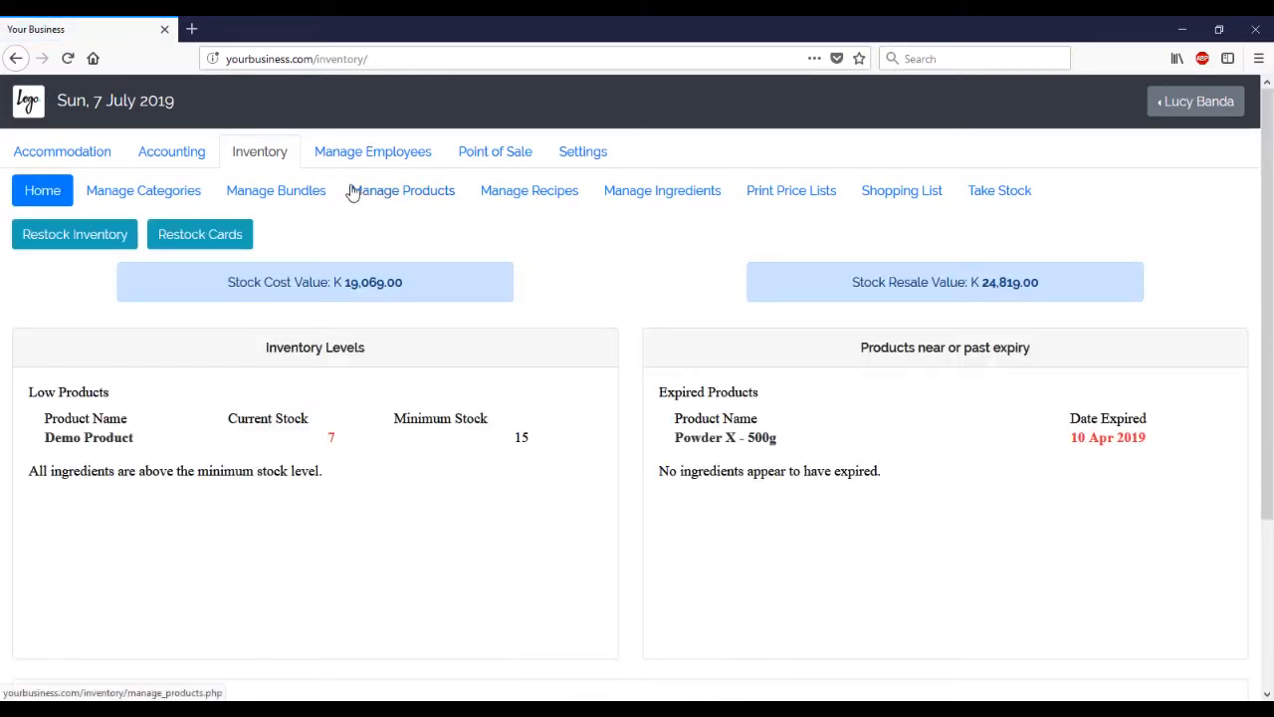
Check the product list's stock levels, and generate the printable price lists to review retail and wholesale prices
left_click(406, 189)
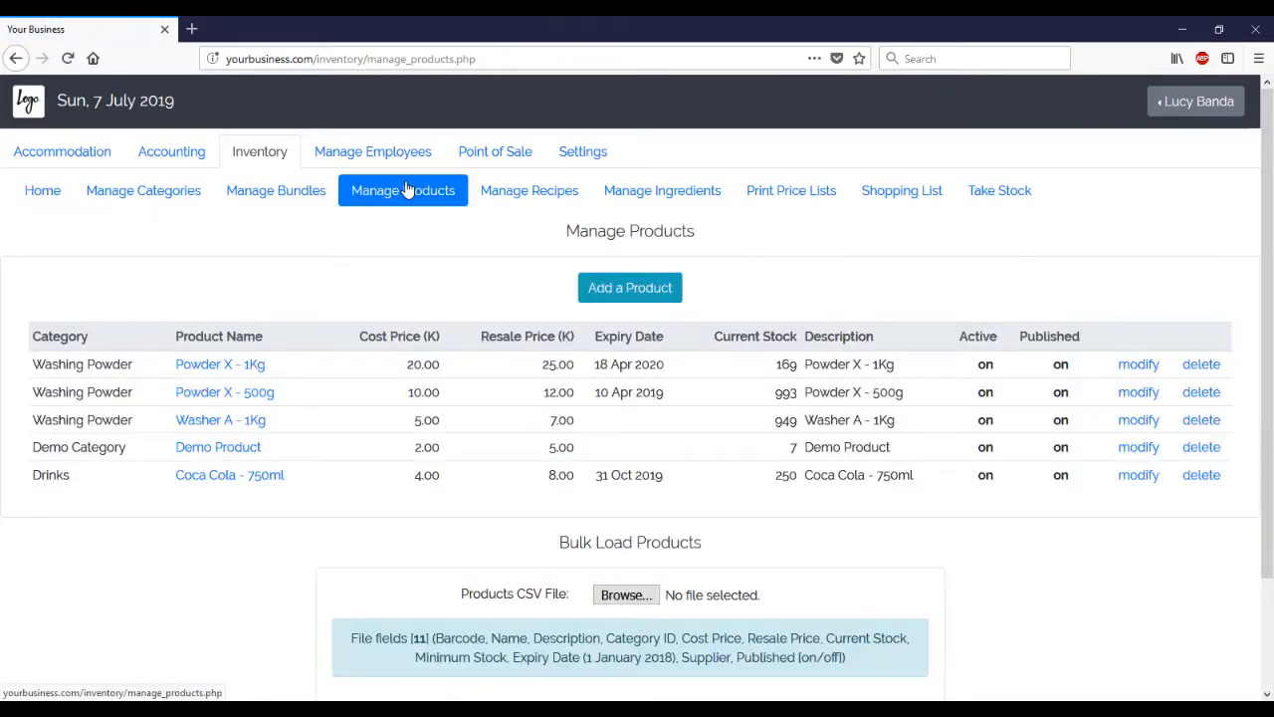
left_click(789, 199)
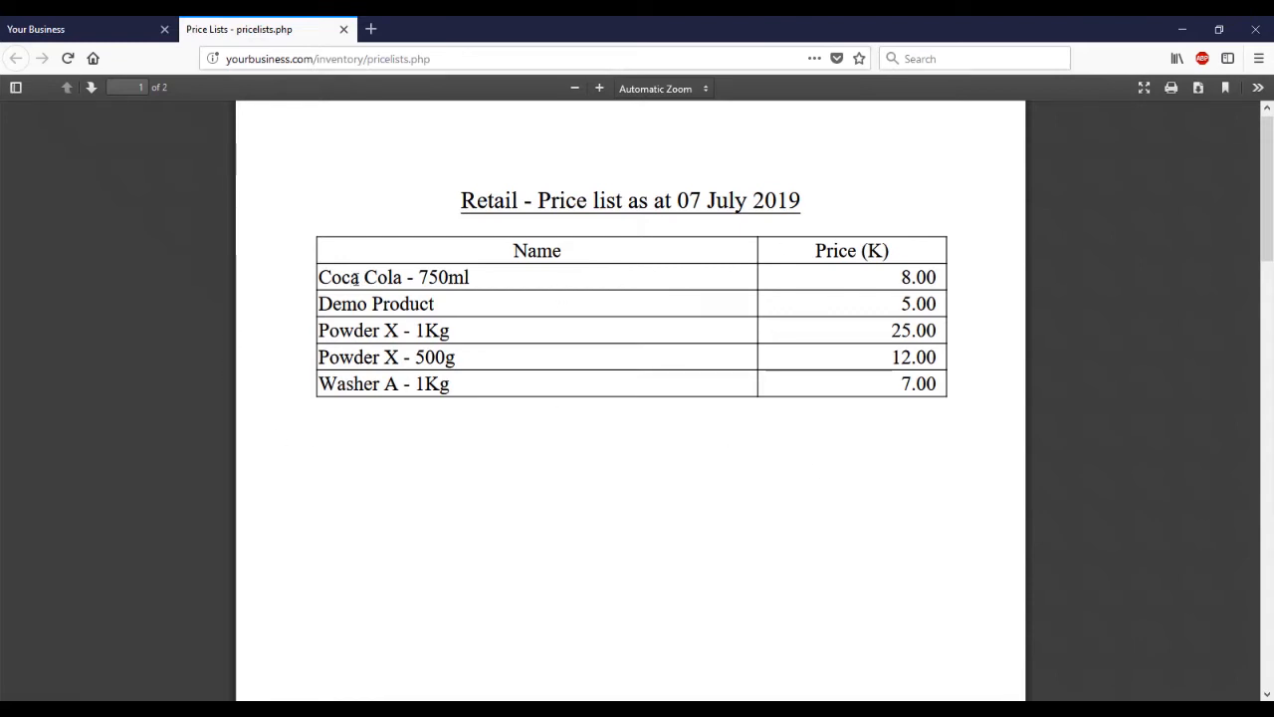
scroll(355, 278, "down", 10)
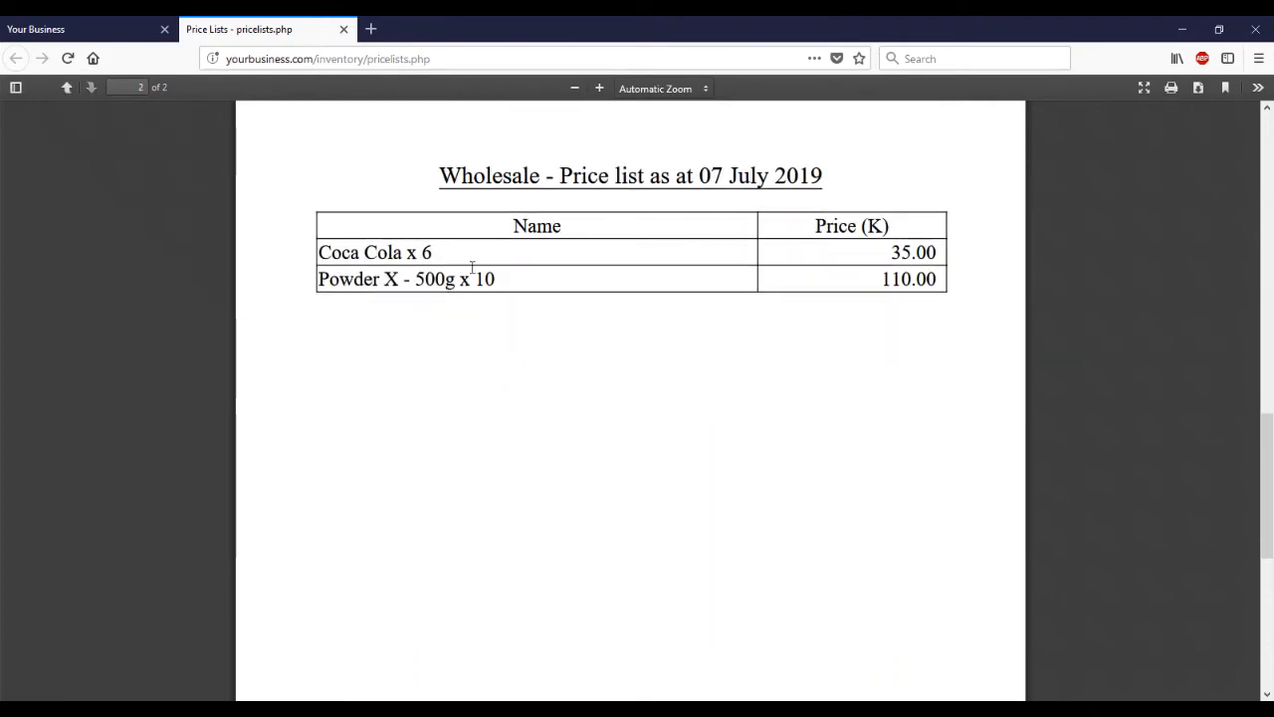
Review the wholesale and retail price lists again, and close the price list document to return to the product list
scroll(562, 254, "up", 1)
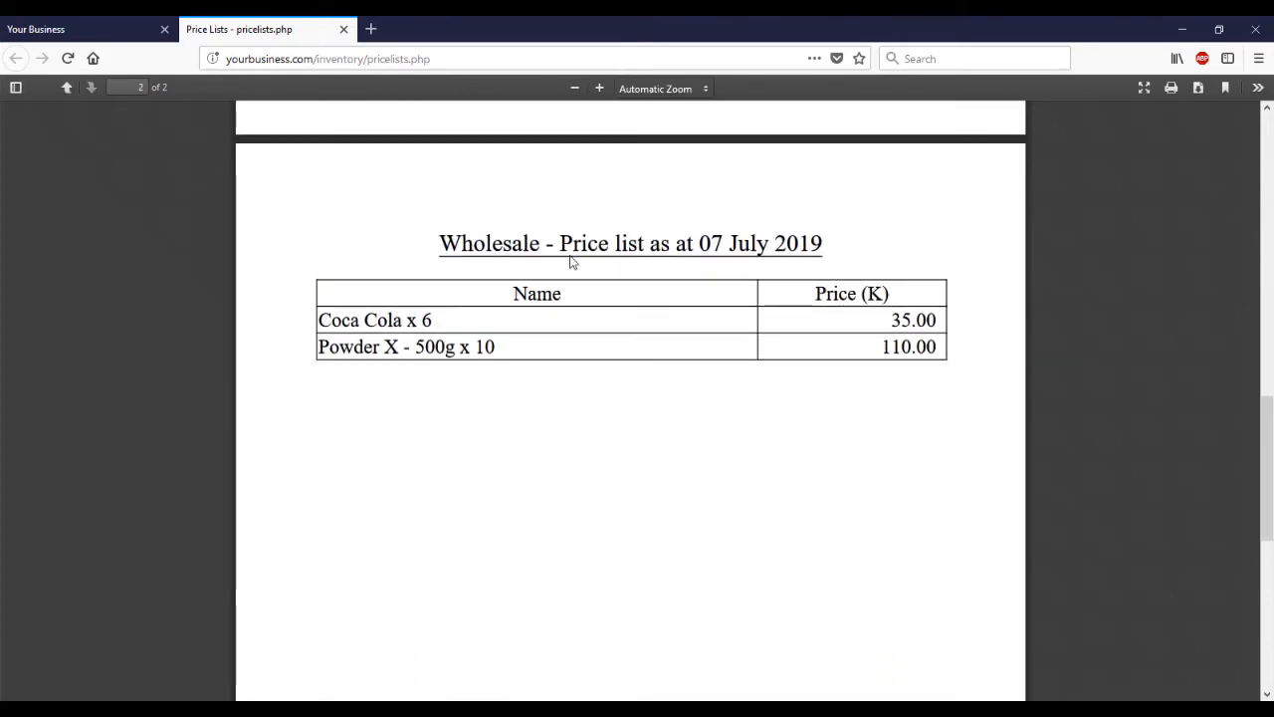
scroll(570, 261, "up", 10)
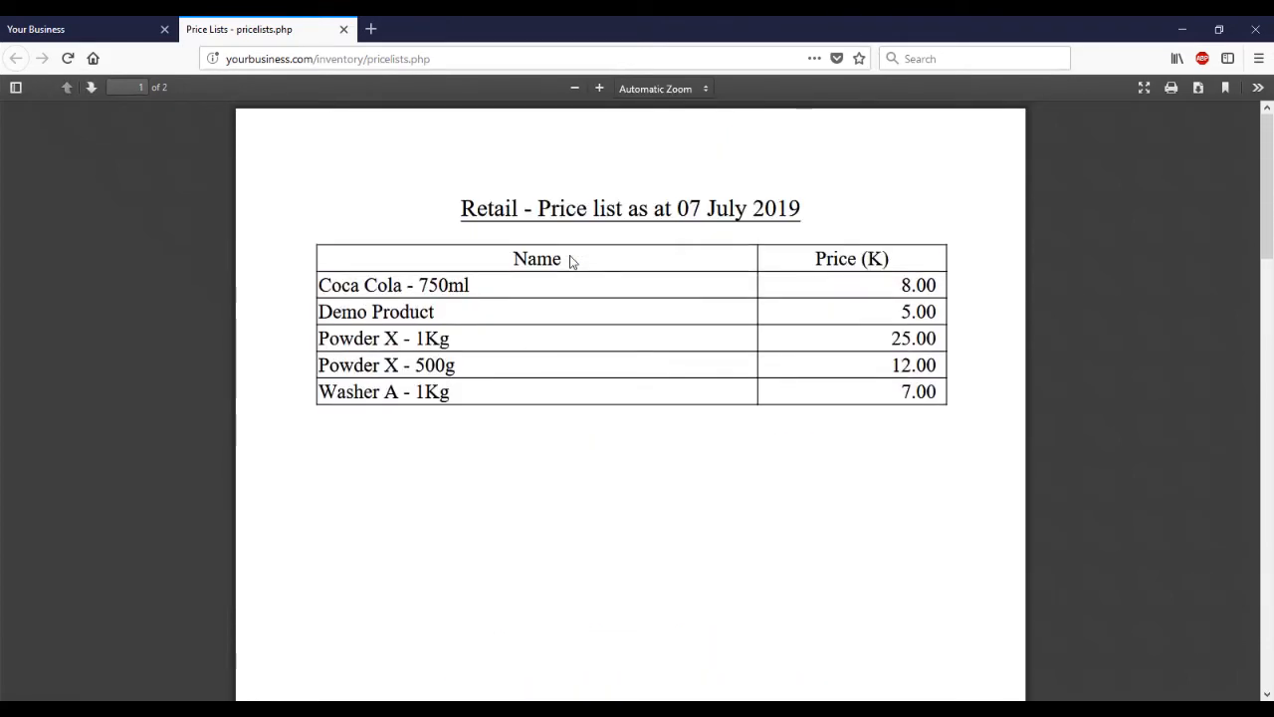
left_click(344, 29)
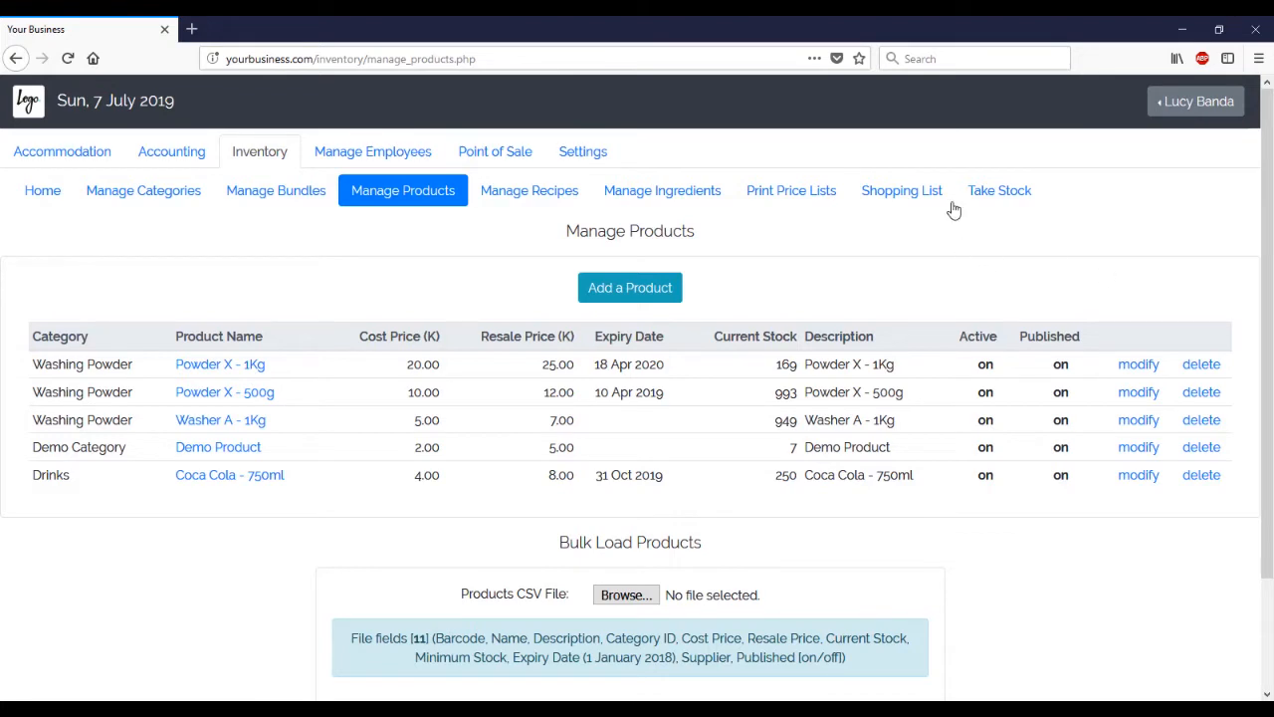
Generate and review the stock take sheet and the shopping list, closing each report to return to the product list
left_click(1014, 203)
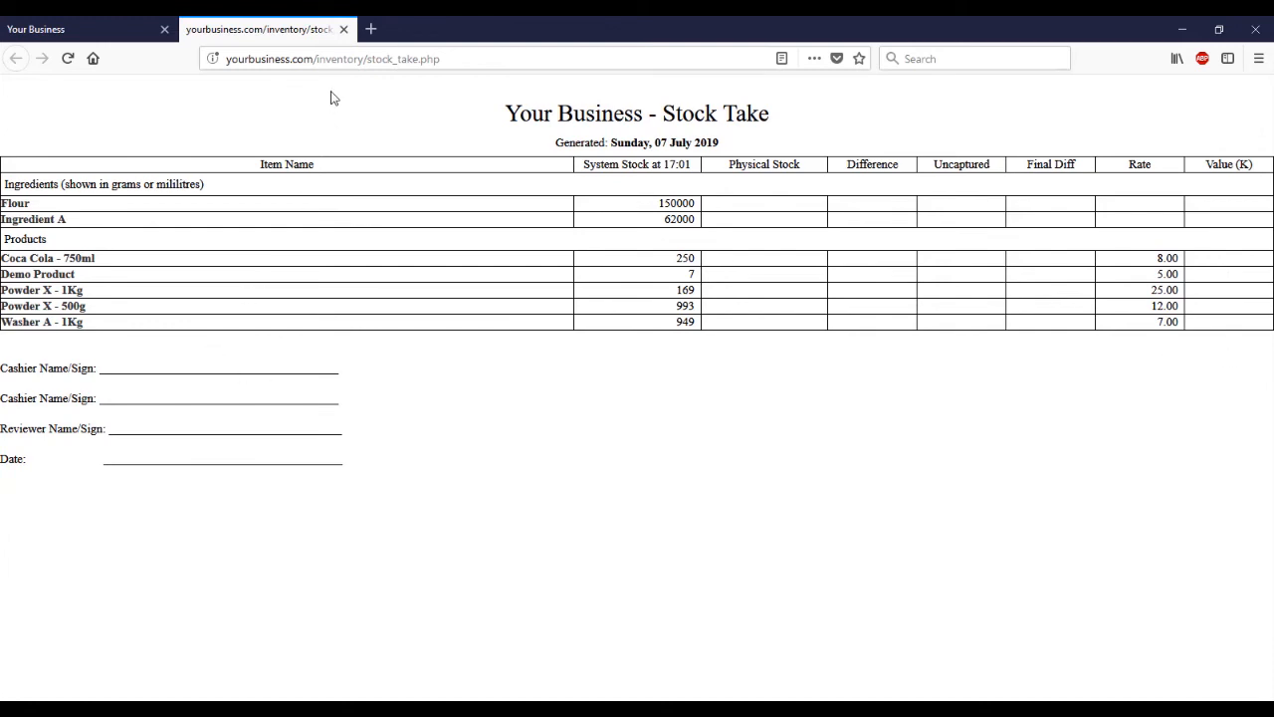
left_click(344, 30)
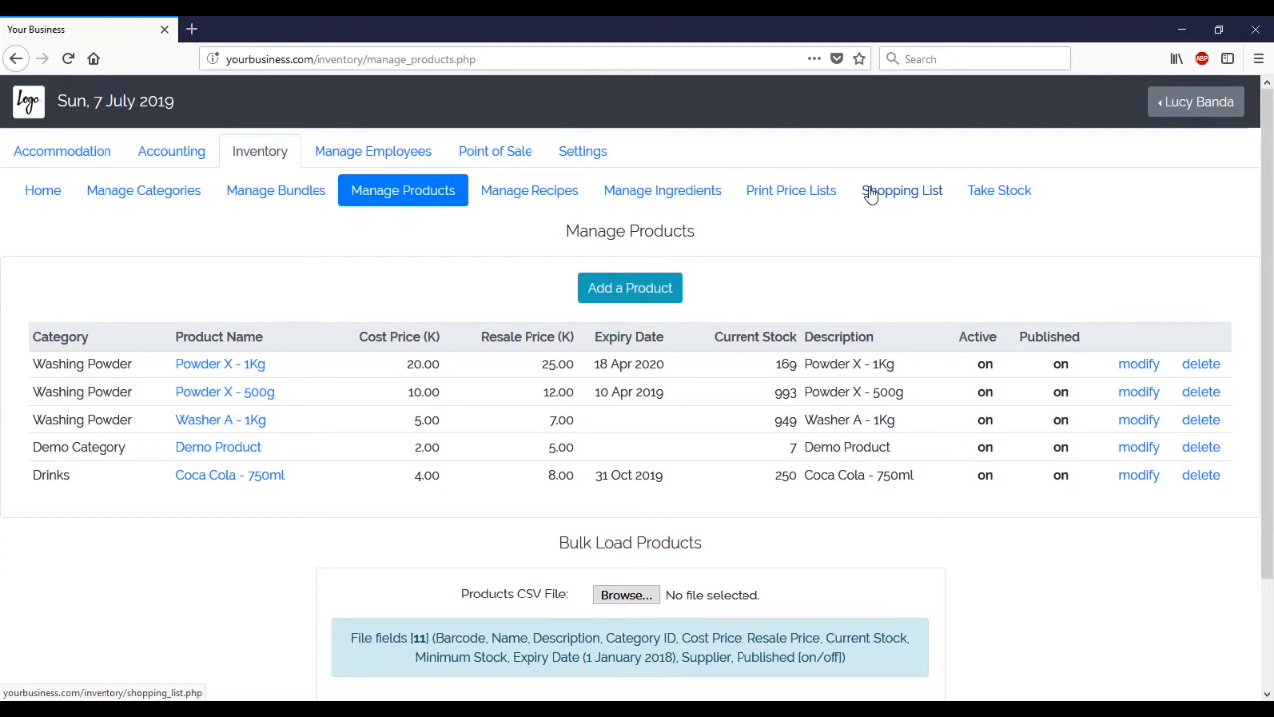
left_click(869, 194)
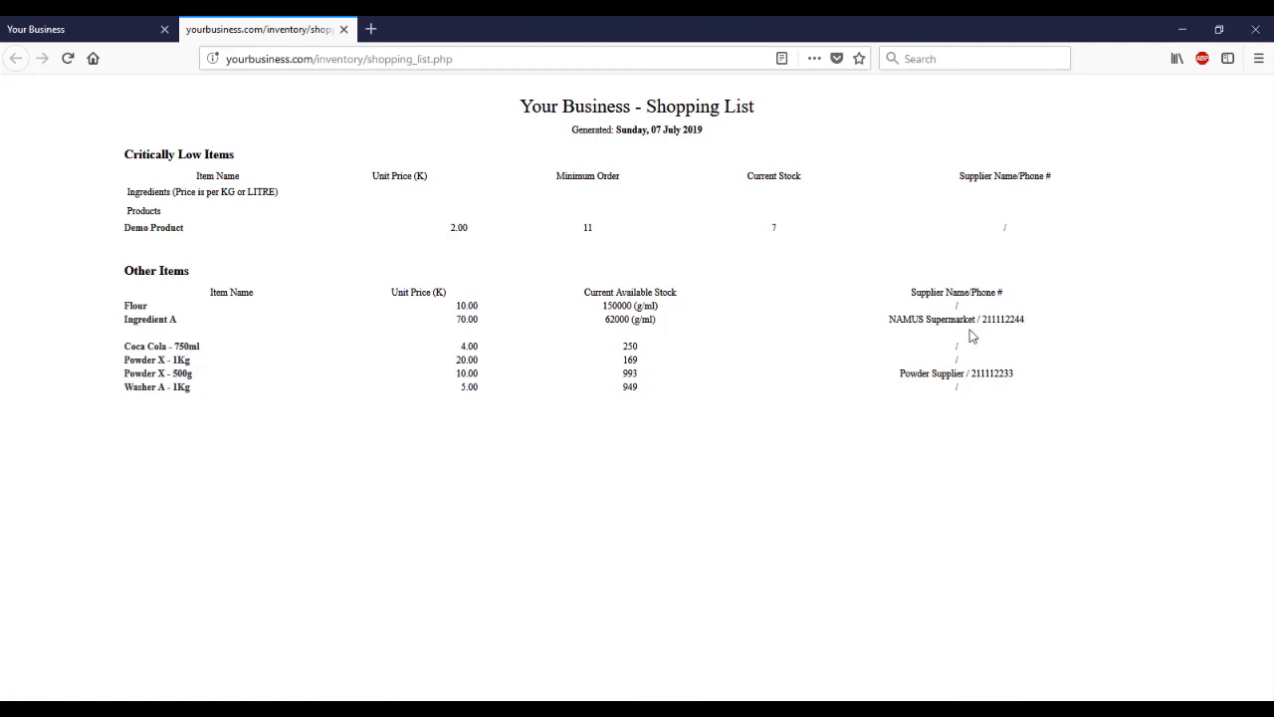
left_click(345, 30)
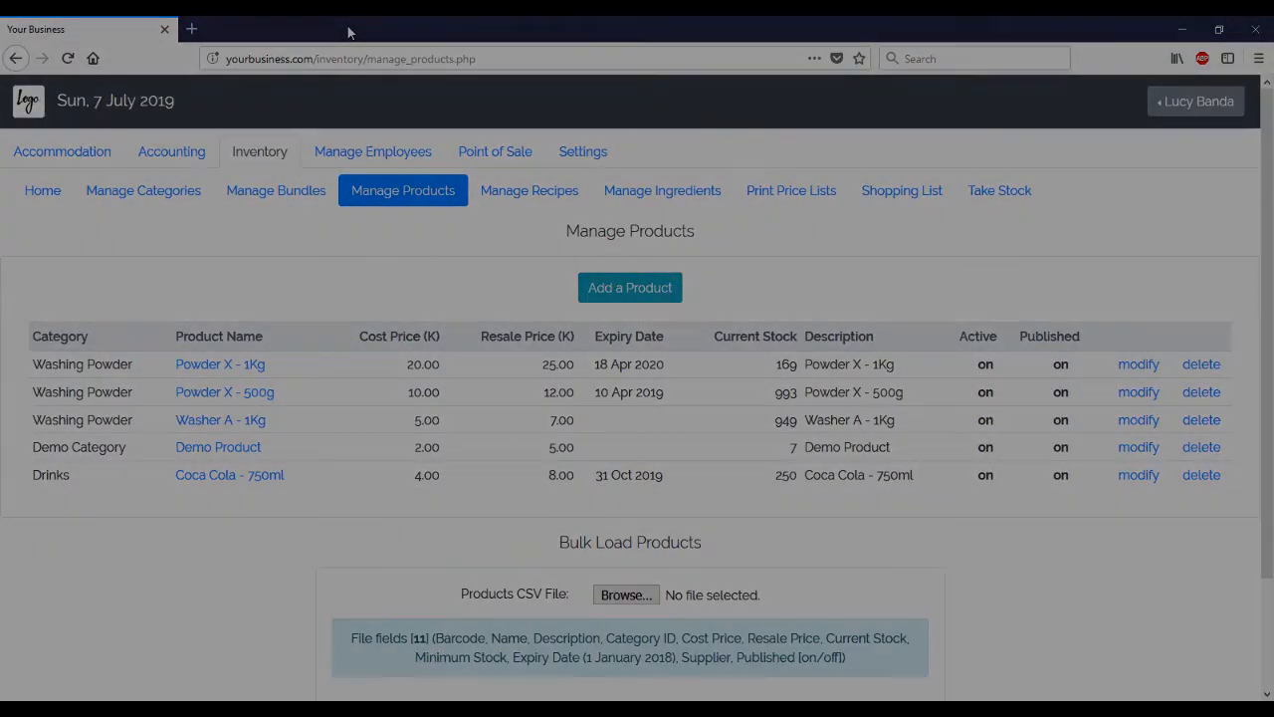